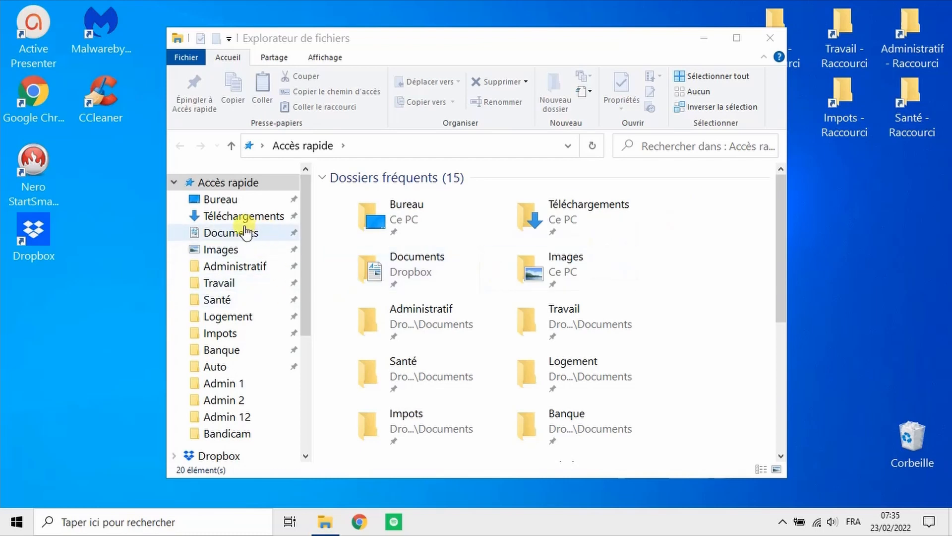
# - Browse the navigation tree down to Réseau and close the File Explorer window
pyautogui.click(679, 228)
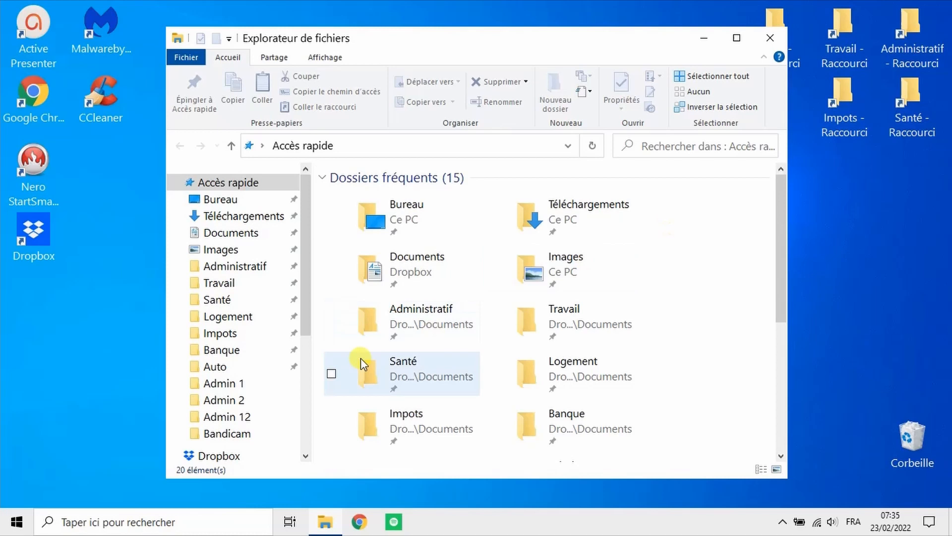
pyautogui.moveTo(308, 292); pyautogui.dragTo(312, 431)
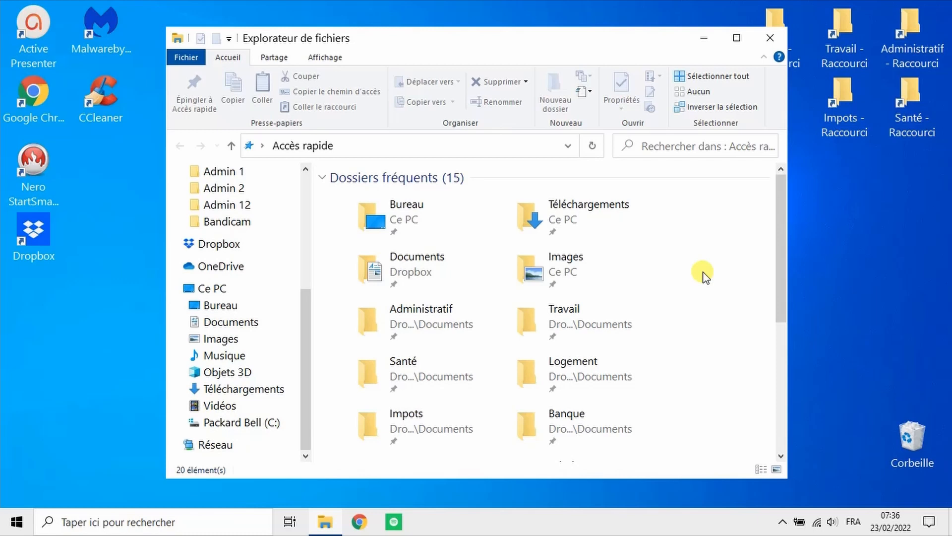
pyautogui.hotkey('alt', 'F4')
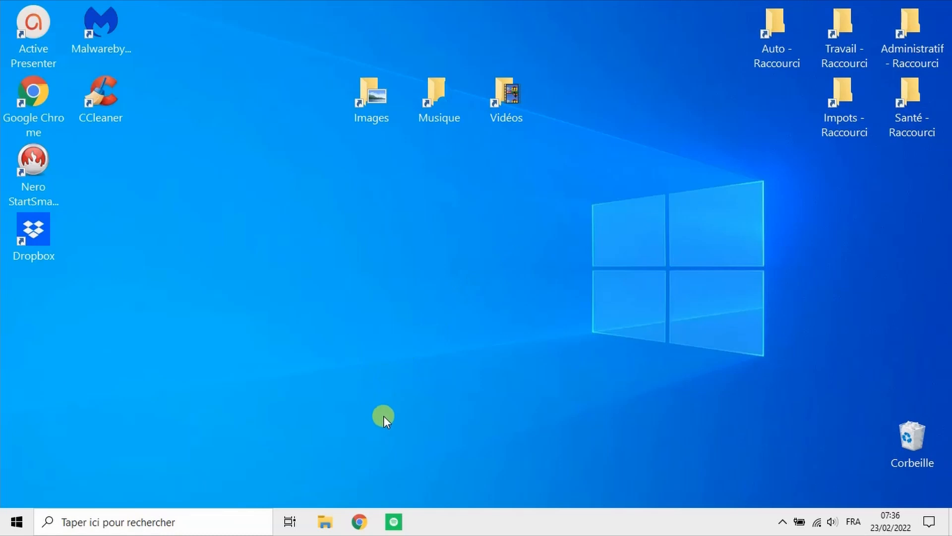
# - Display the pinned and recent folders offered by the File Explorer taskbar shortcut, and dismiss the list
pyautogui.click(325, 524)
pyautogui.click(324, 523)
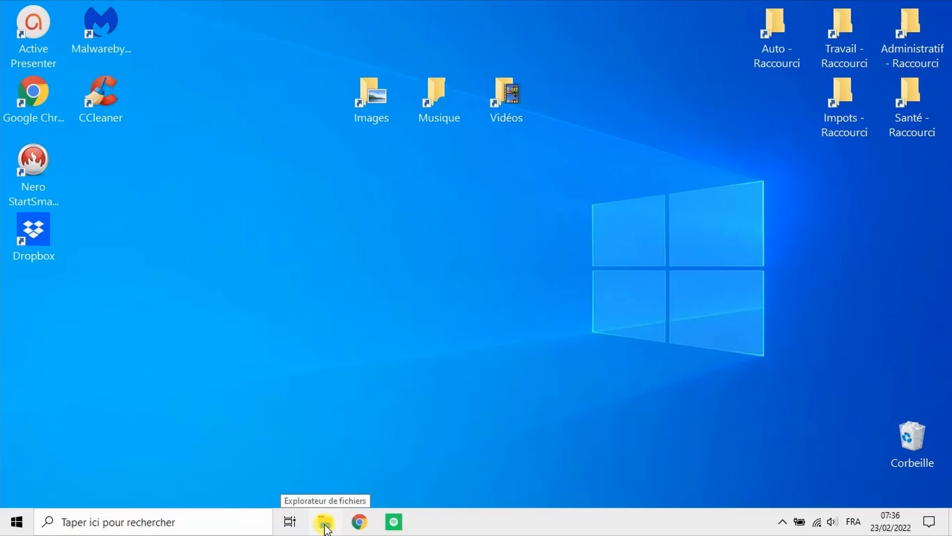
pyautogui.rightClick(325, 527)
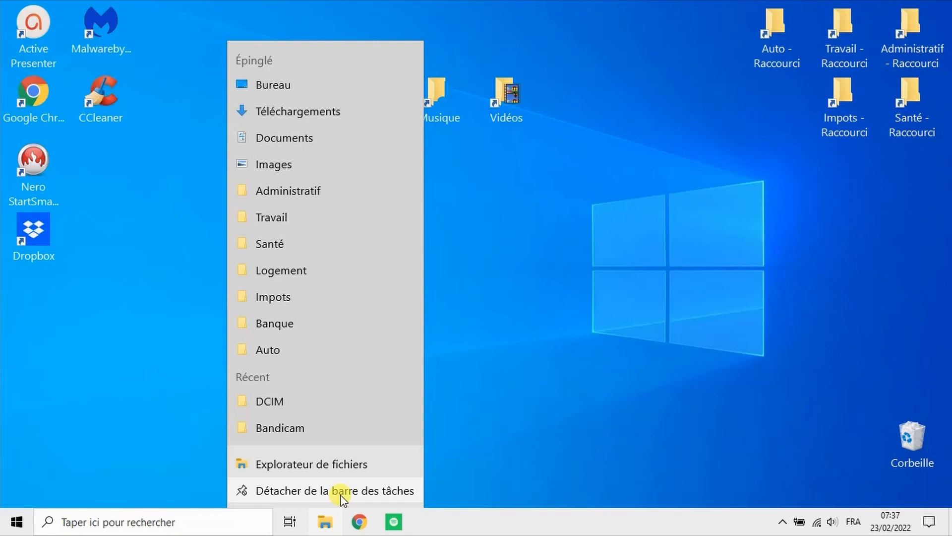
pyautogui.click(93, 457)
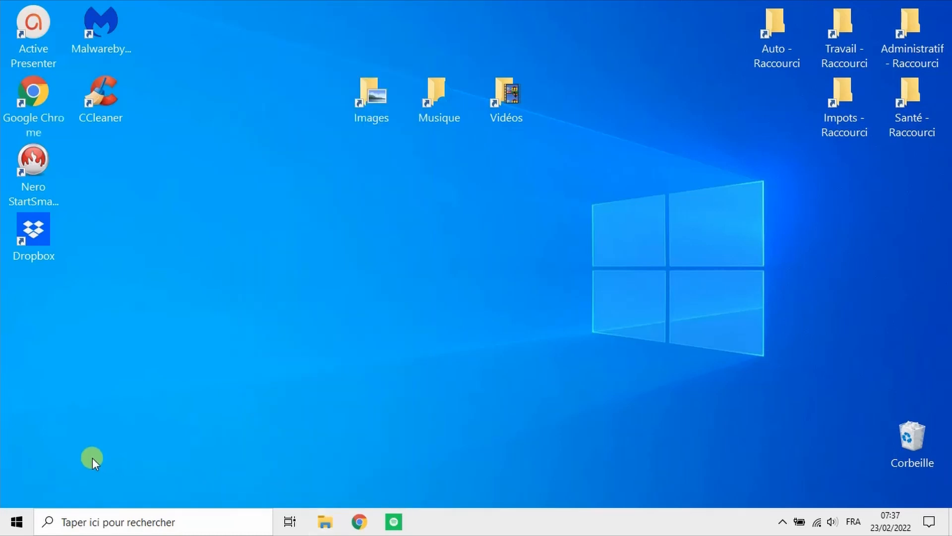
# - Search Windows for "expl" to locate the Explorateur de fichiers application, and dismiss the results
pyautogui.click(113, 521)
pyautogui.write('expl')
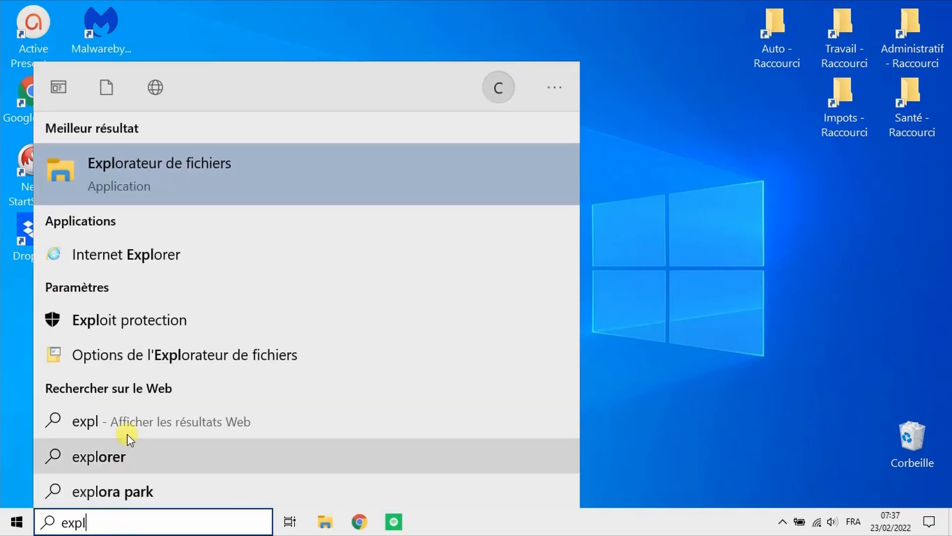
pyautogui.click(206, 185)
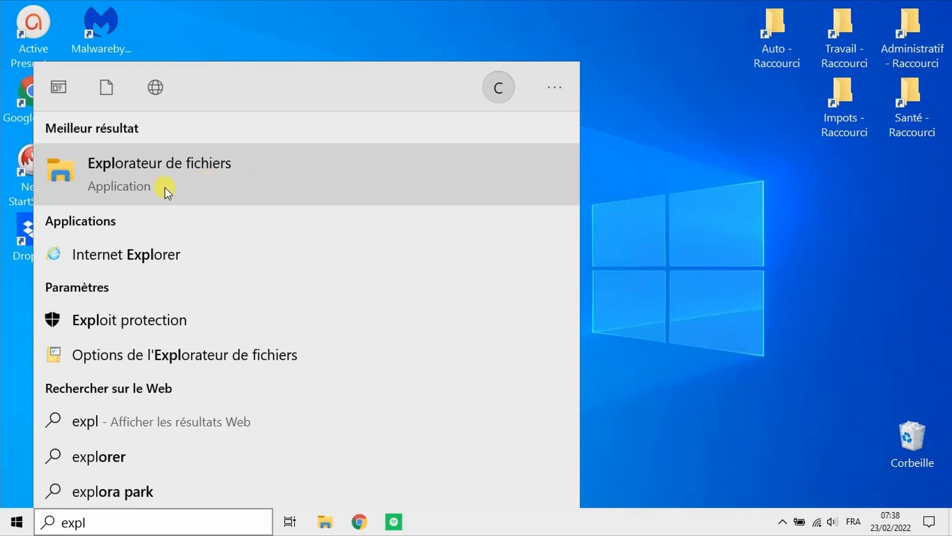
pyautogui.click(683, 289)
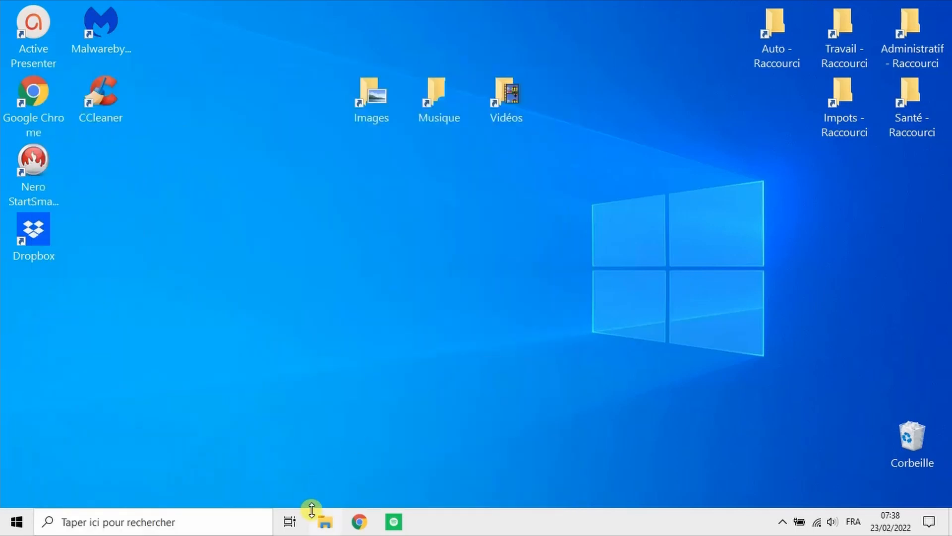
# - Open File Explorer from the taskbar and maximize its window
pyautogui.click(321, 522)
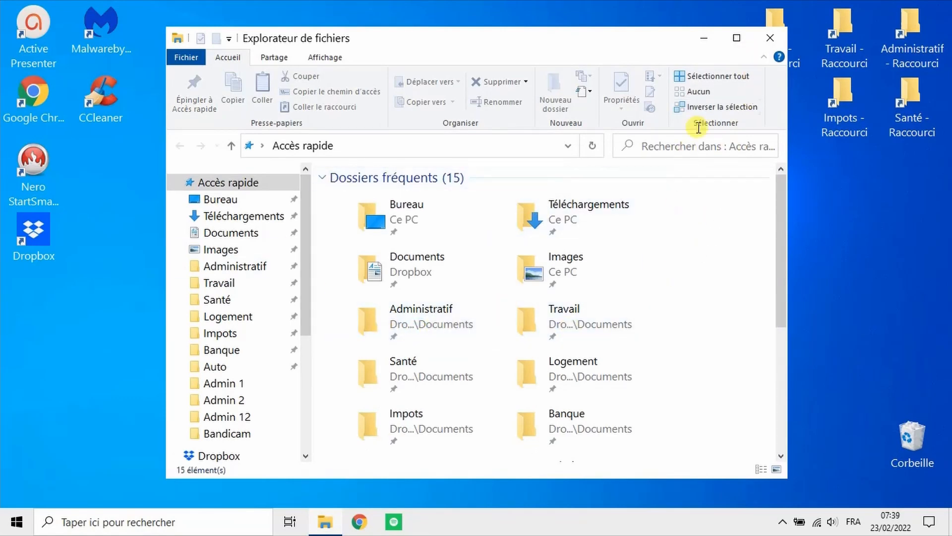
pyautogui.click(737, 39)
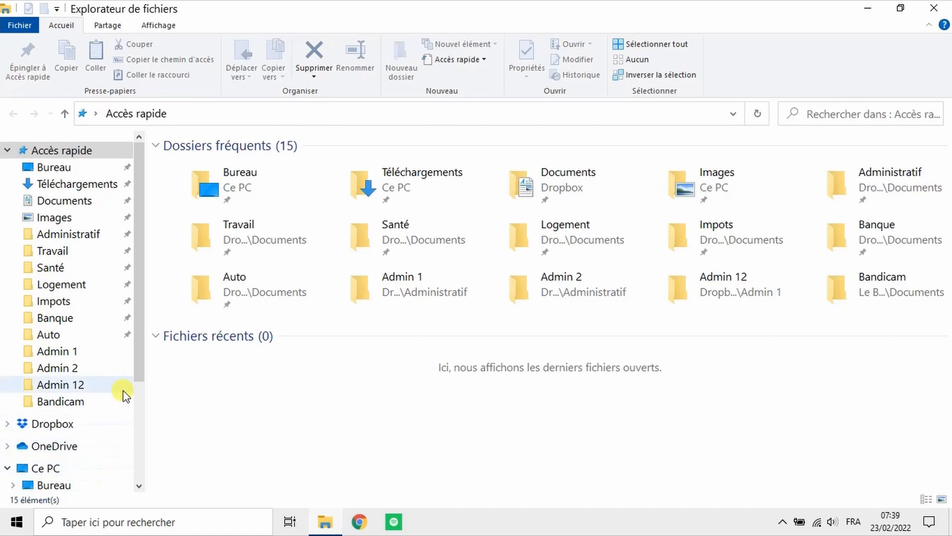
pyautogui.scroll(-2, 70, 440)
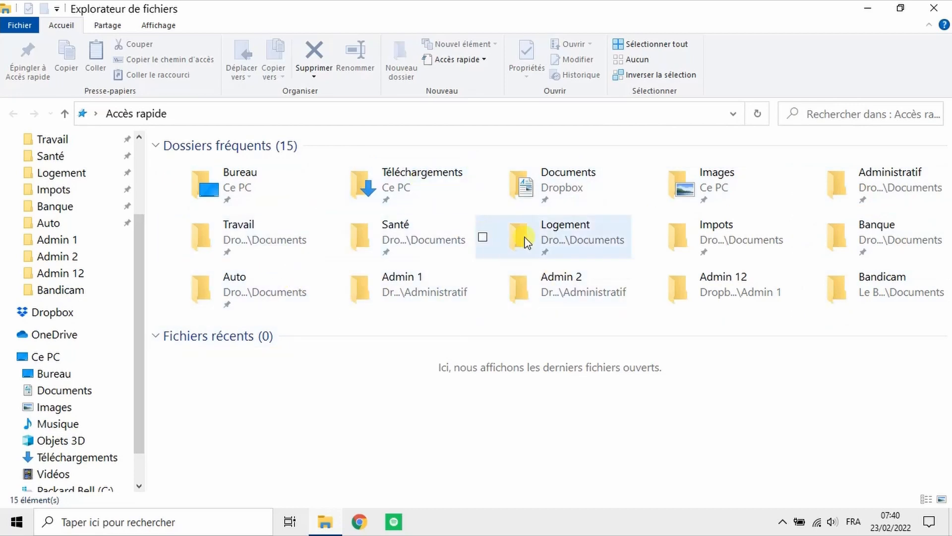
# - Open the Documents folder from the frequent folders and enter its Administratif subfolder
pyautogui.doubleClick(588, 182)
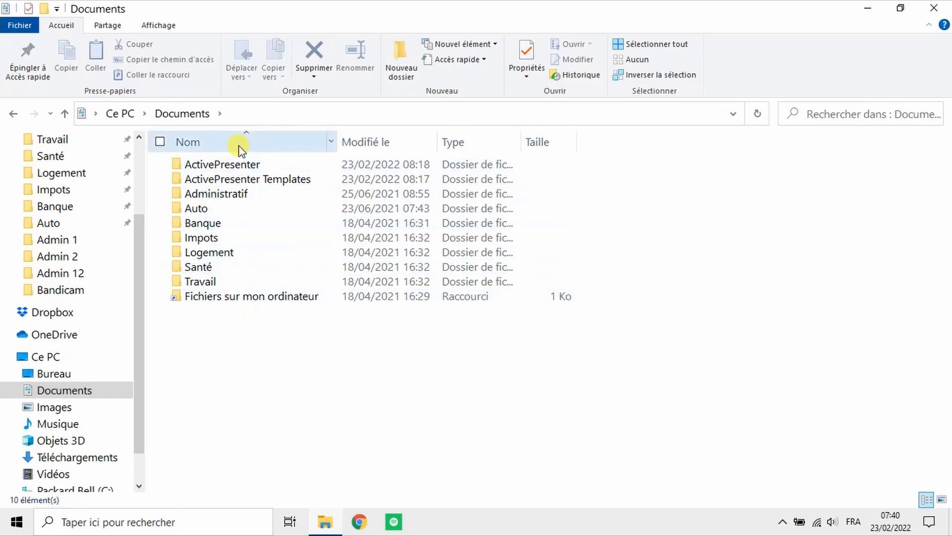
pyautogui.doubleClick(205, 193)
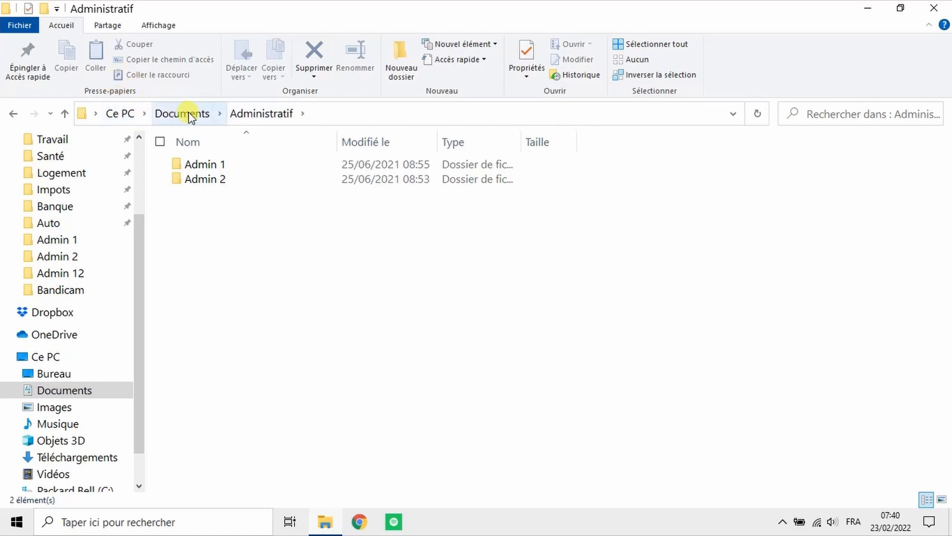
# - Jump from Administratif up to Ce PC and to Documents through the address path, going back to Administratif each time
pyautogui.click(125, 116)
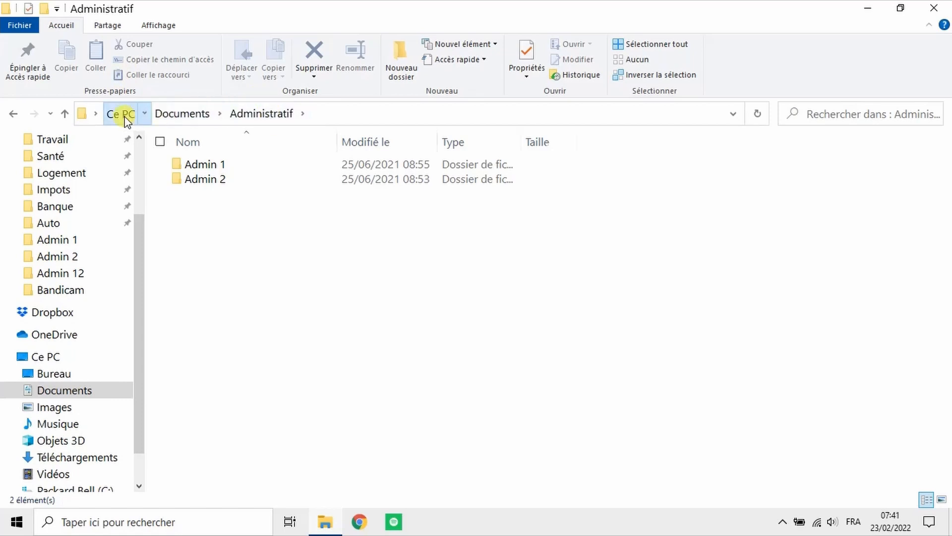
pyautogui.click(12, 115)
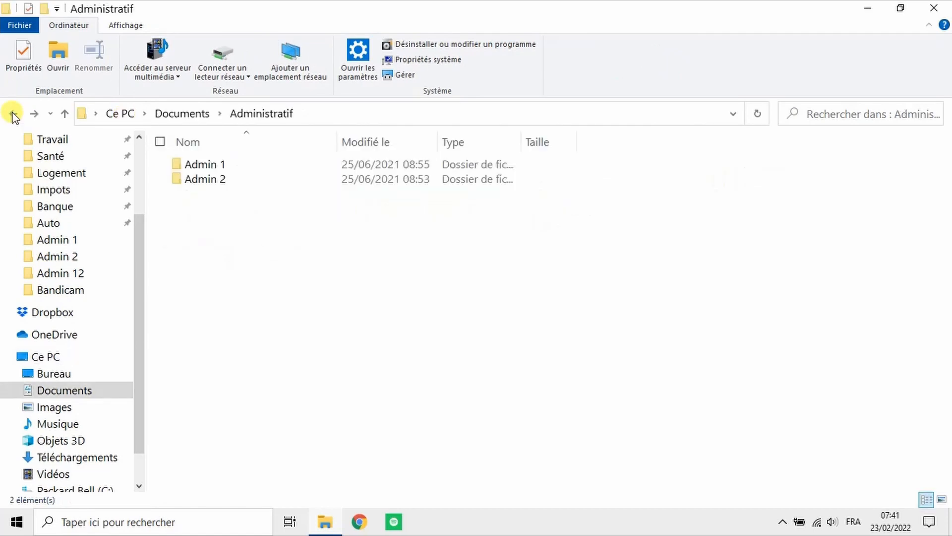
pyautogui.click(187, 117)
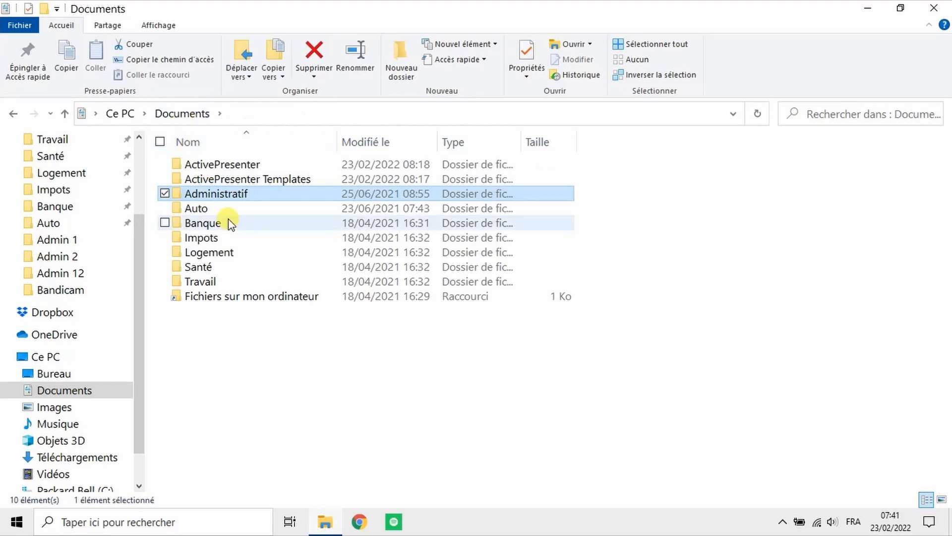
pyautogui.click(14, 117)
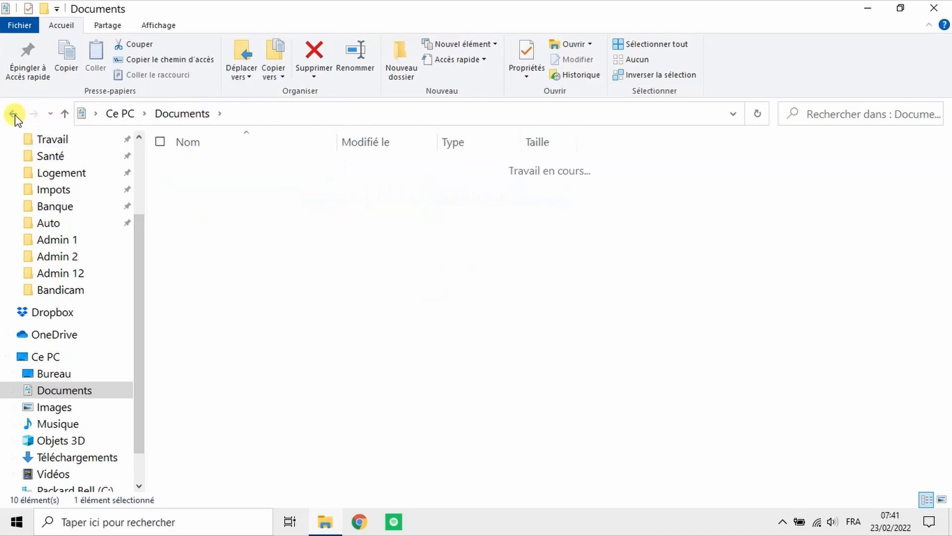
# - Show the lists of locations available at the root, Ce PC and Documents levels of the address path
pyautogui.click(96, 114)
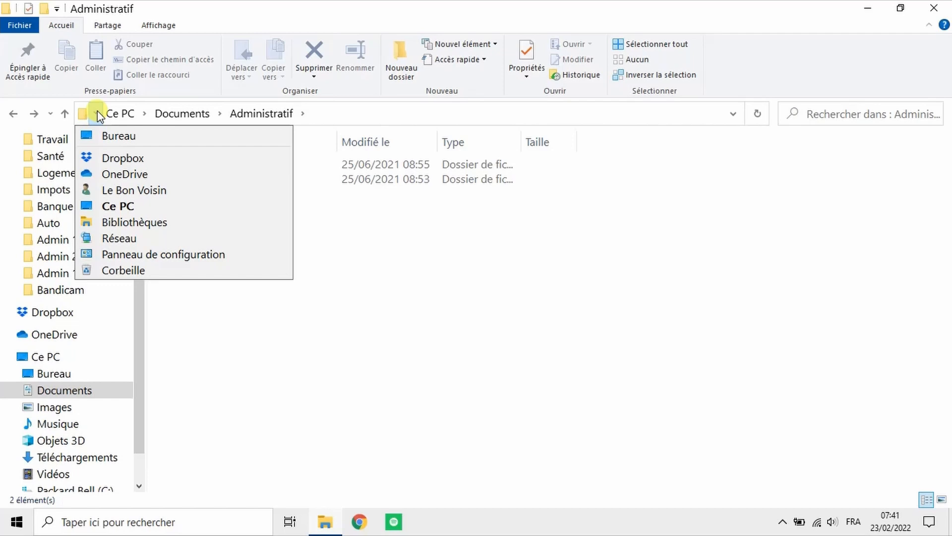
pyautogui.moveTo(147, 113)
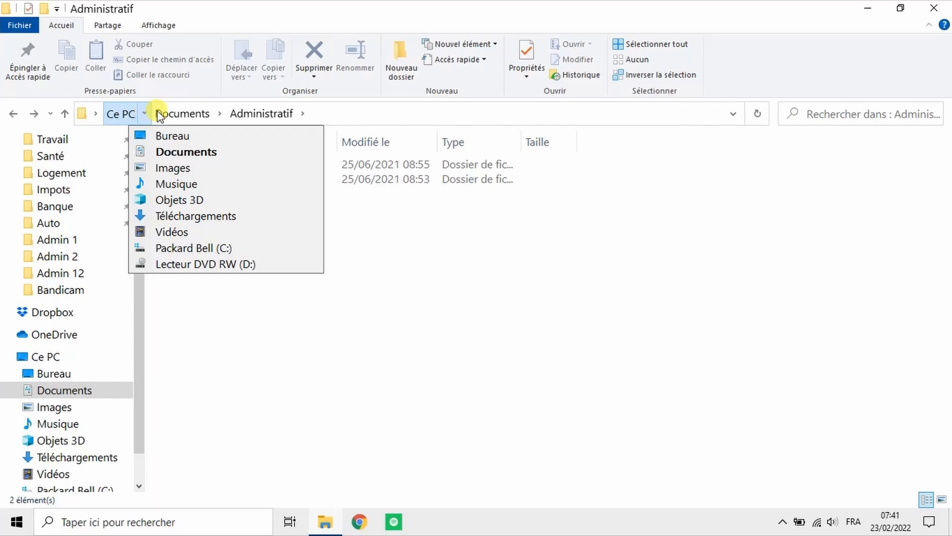
pyautogui.click(217, 114)
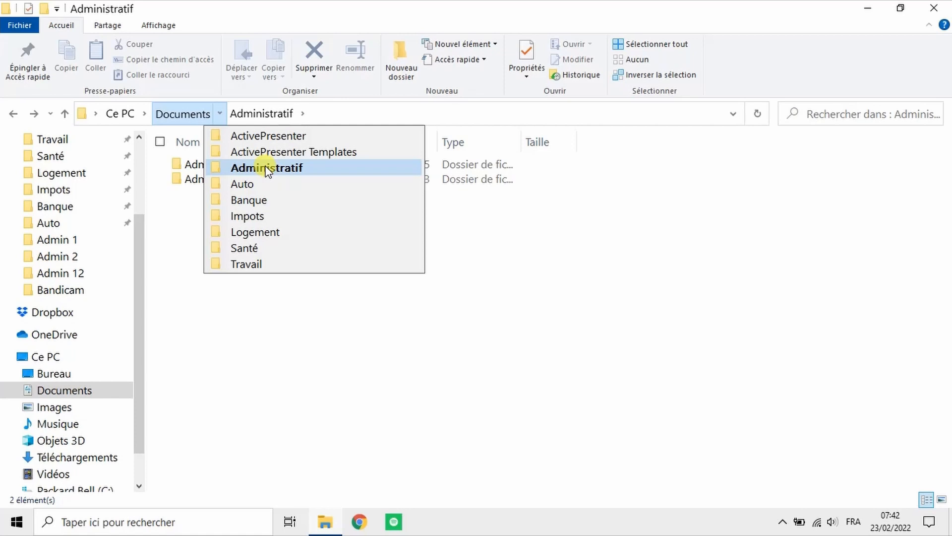
# - Display the full text path of the Administratif folder, and return to the breadcrumb view
pyautogui.click(355, 113)
pyautogui.click(490, 114)
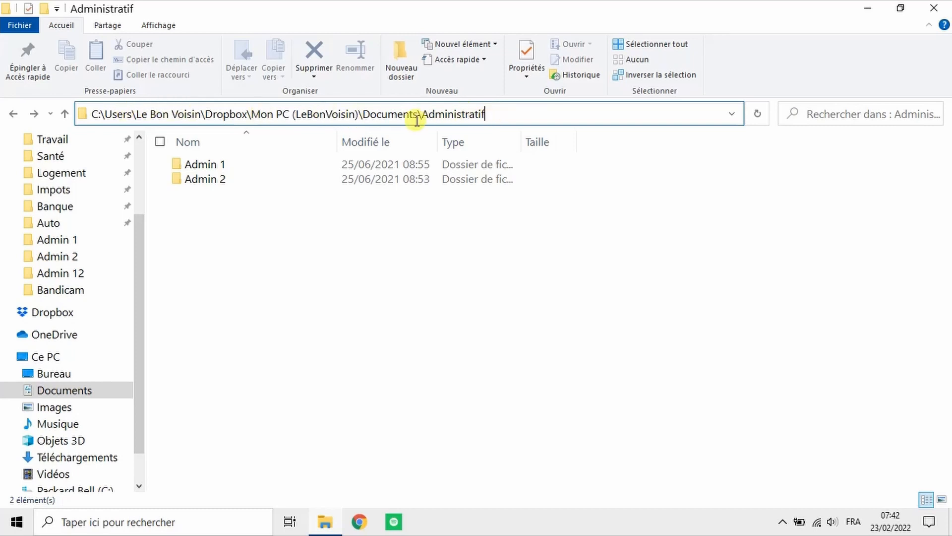
pyautogui.click(386, 214)
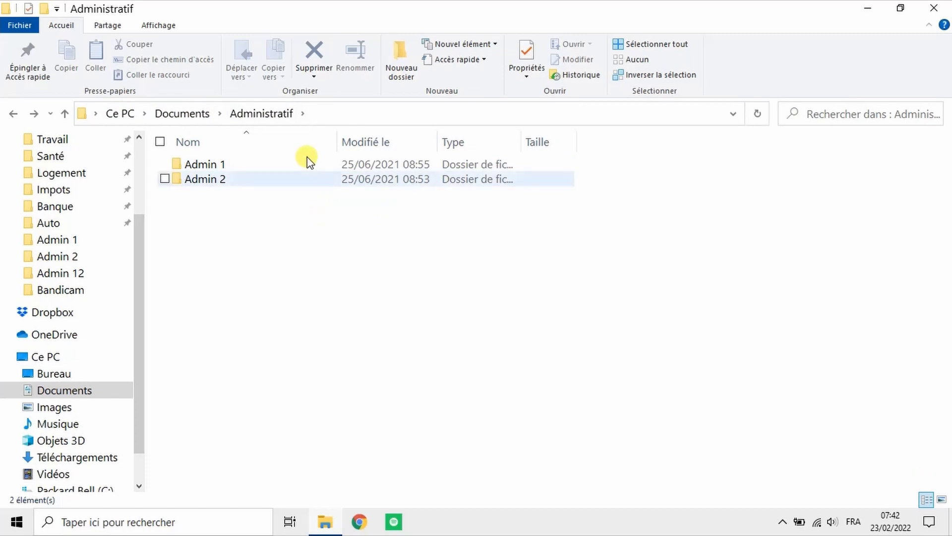
# - Highlight the Users, user account and Dropbox parts of Administratif's full text path, and leave the address unchanged
pyautogui.click(556, 115)
pyautogui.click(506, 114)
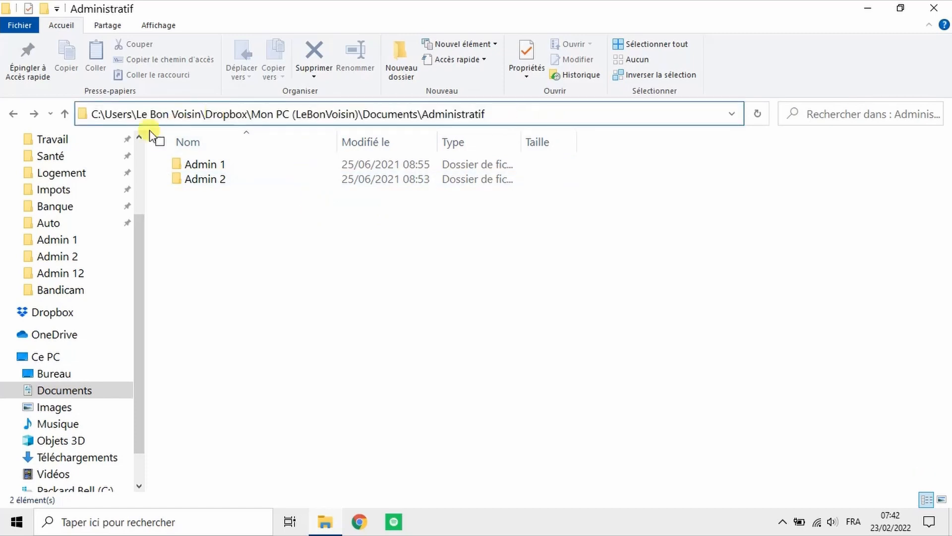
pyautogui.doubleClick(107, 113)
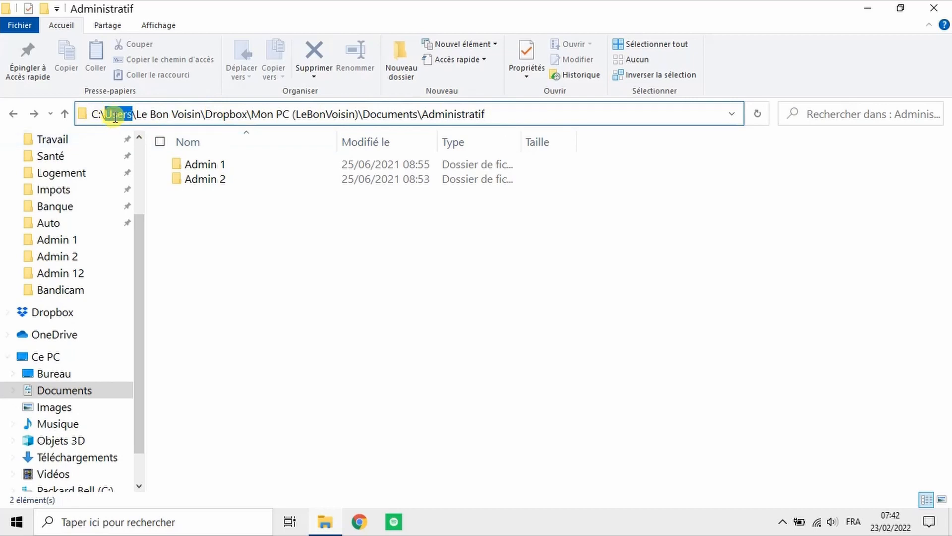
pyautogui.moveTo(203, 113); pyautogui.dragTo(136, 114)
pyautogui.doubleClick(233, 113)
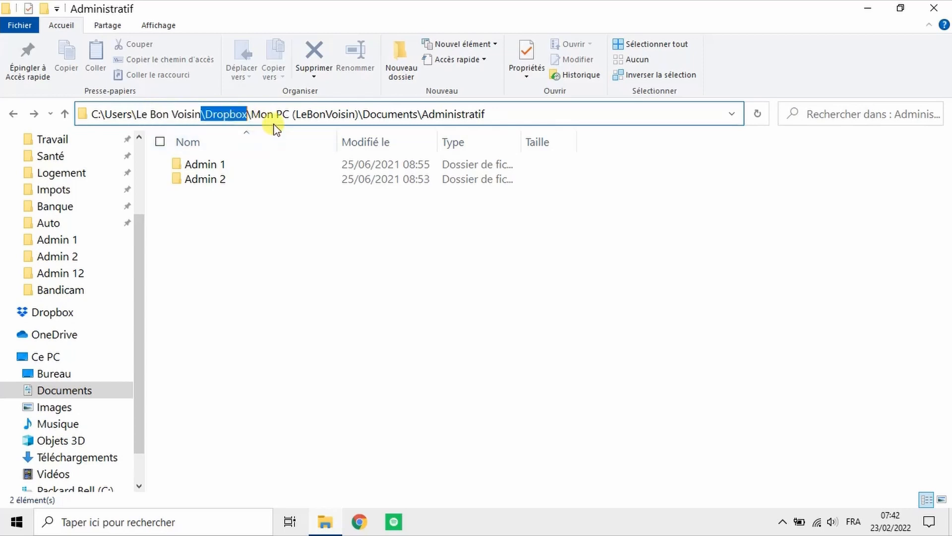
pyautogui.click(426, 113)
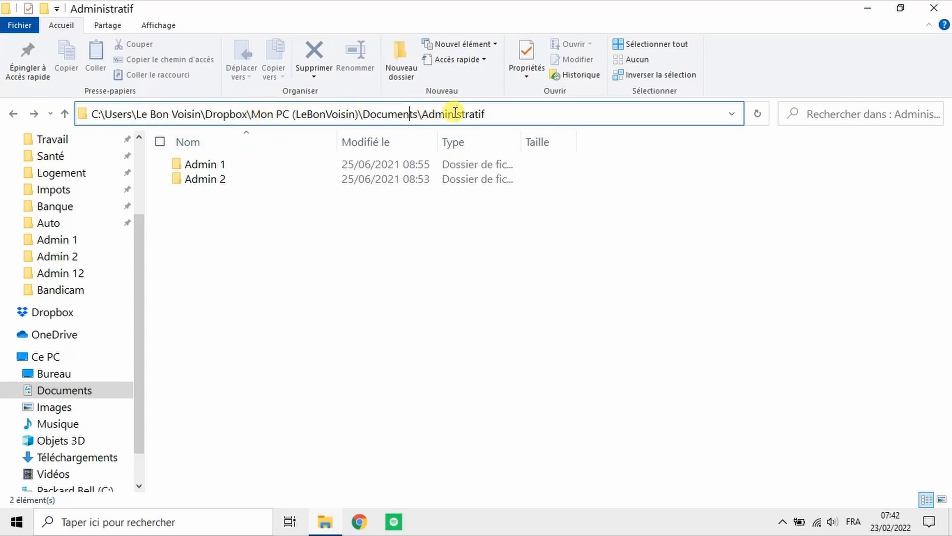
pyautogui.click(291, 230)
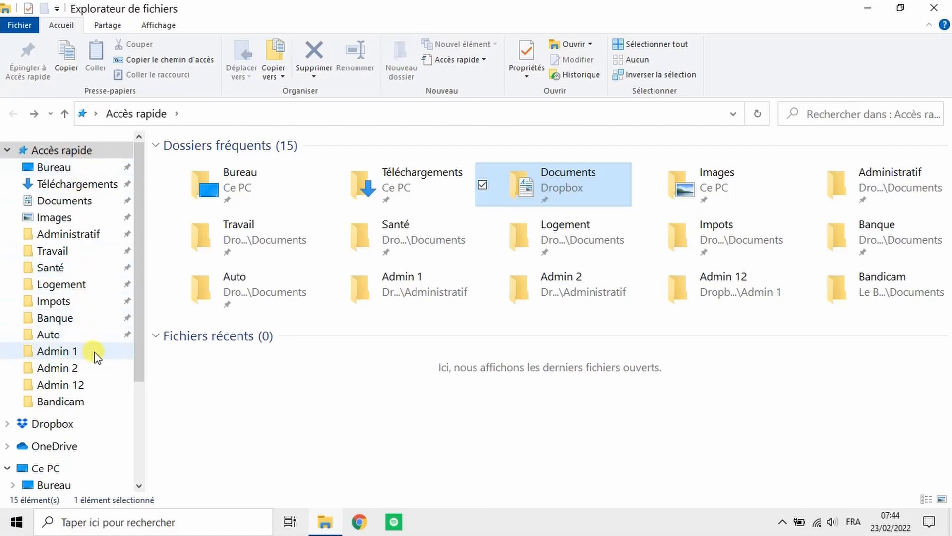
# - Pin the Admin 1 folder to Accès rapide and move Auto directly above Administratif in that list
pyautogui.rightClick(116, 352)
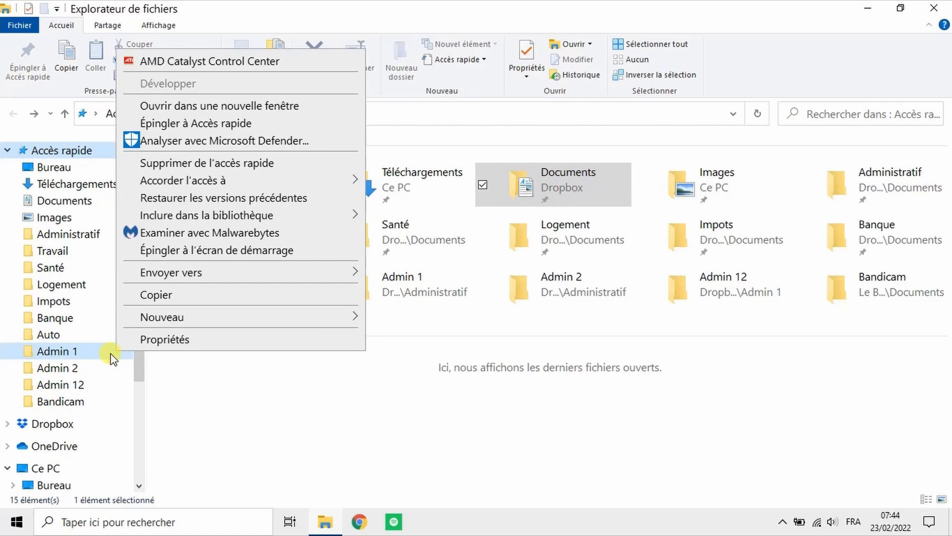
pyautogui.click(278, 125)
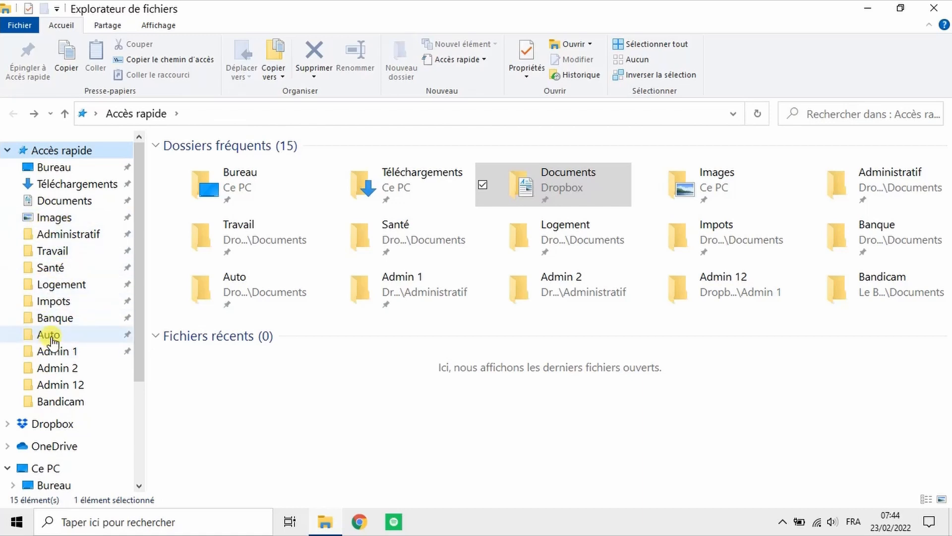
pyautogui.moveTo(51, 339); pyautogui.dragTo(48, 233)
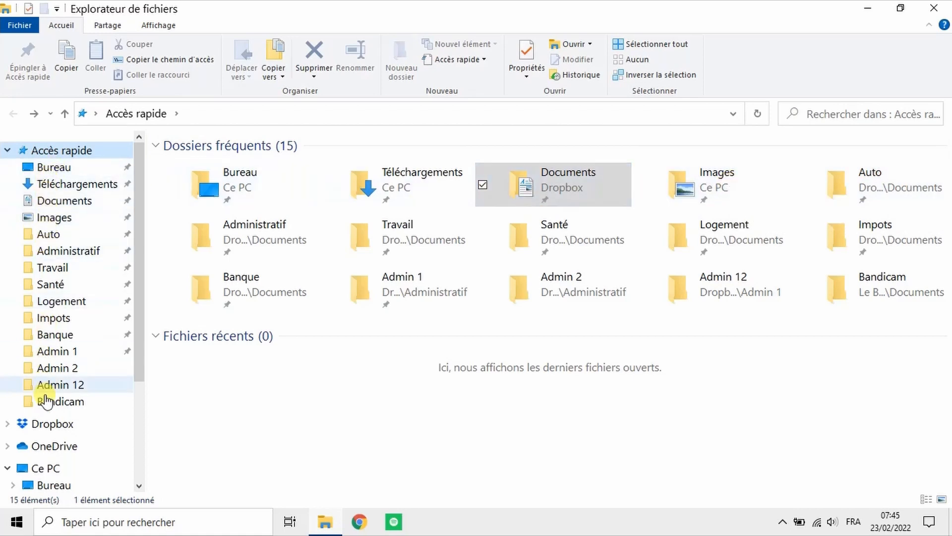
# - Show the context options of the pinned Images folder, dismiss them and select Accès rapide
pyautogui.rightClick(46, 221)
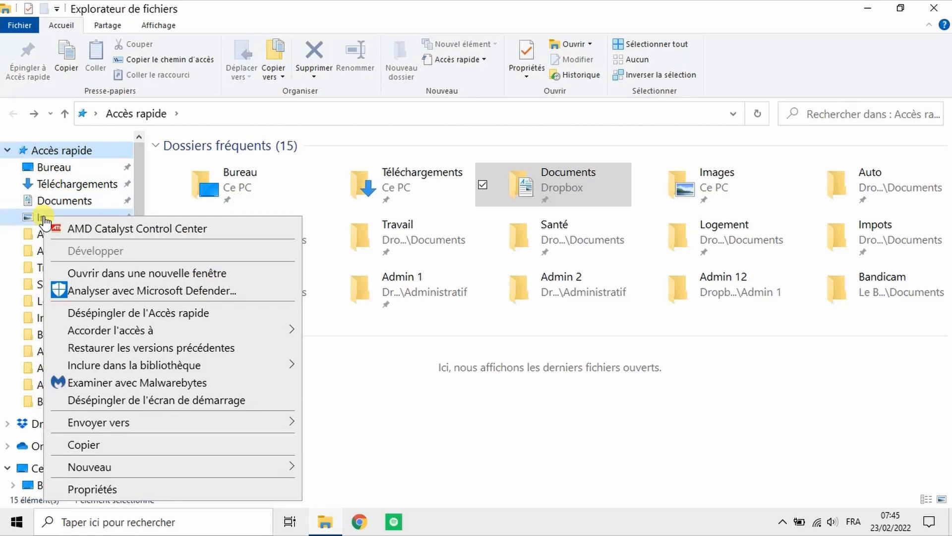
pyautogui.click(37, 157)
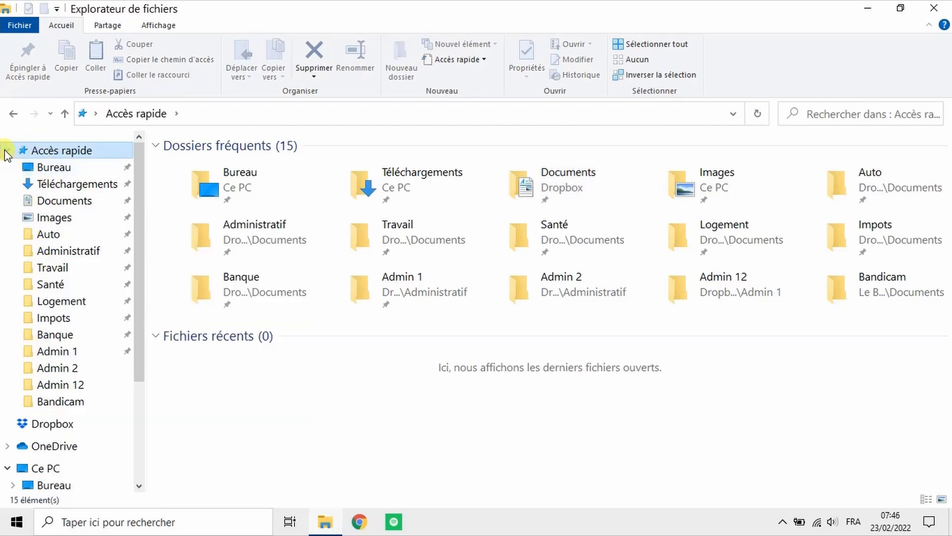
# - Collapse the Accès rapide group and expand OneDrive in the navigation tree
pyautogui.click(7, 150)
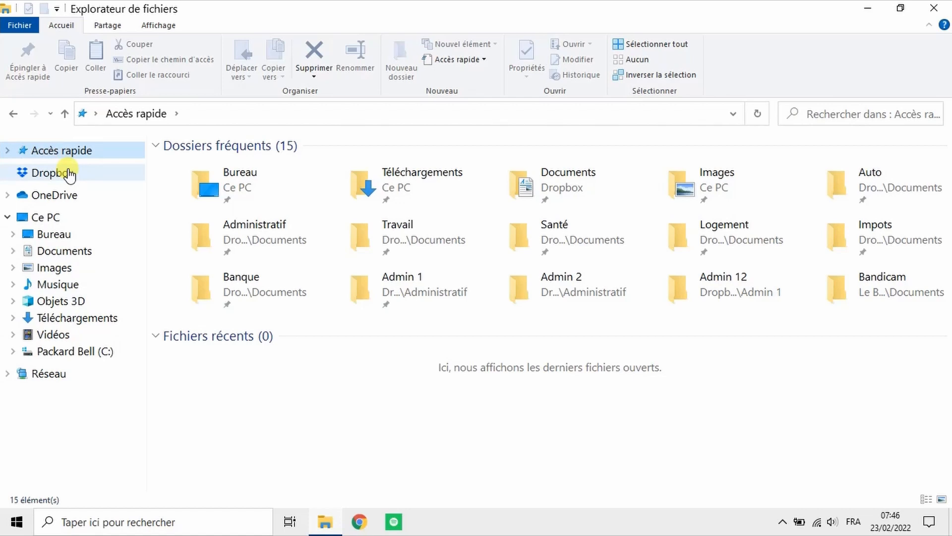
pyautogui.click(10, 196)
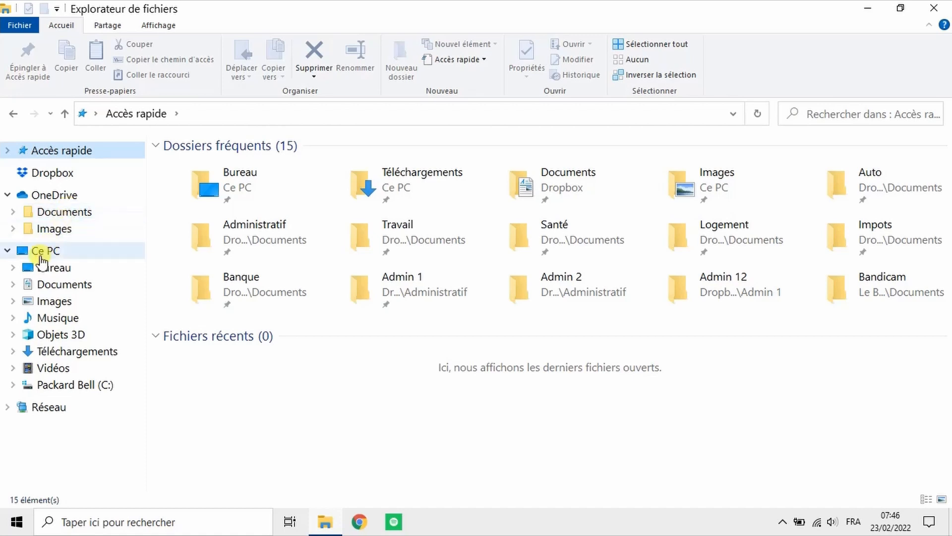
# - Collapse OneDrive in the navigation tree, then minimize the Explorer window and restore it
pyautogui.click(7, 195)
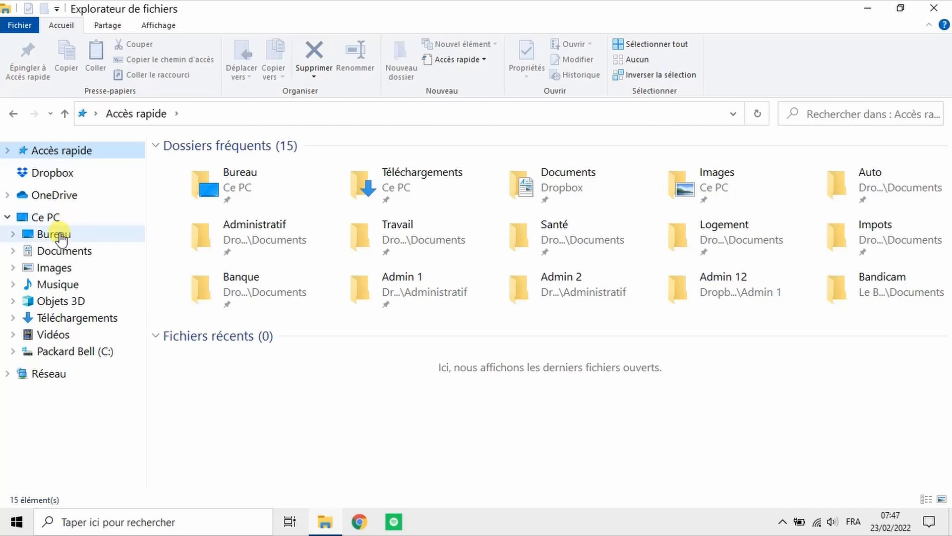
pyautogui.click(868, 8)
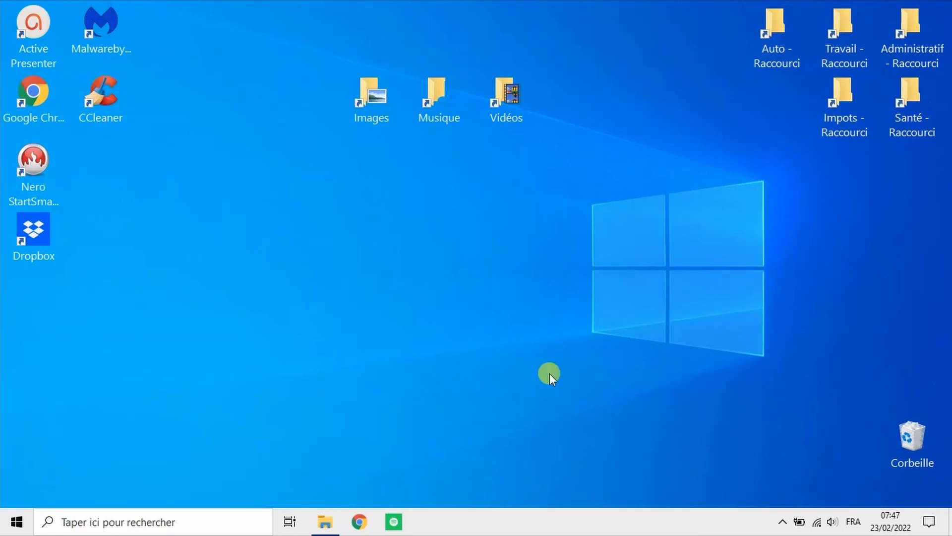
pyautogui.click(323, 523)
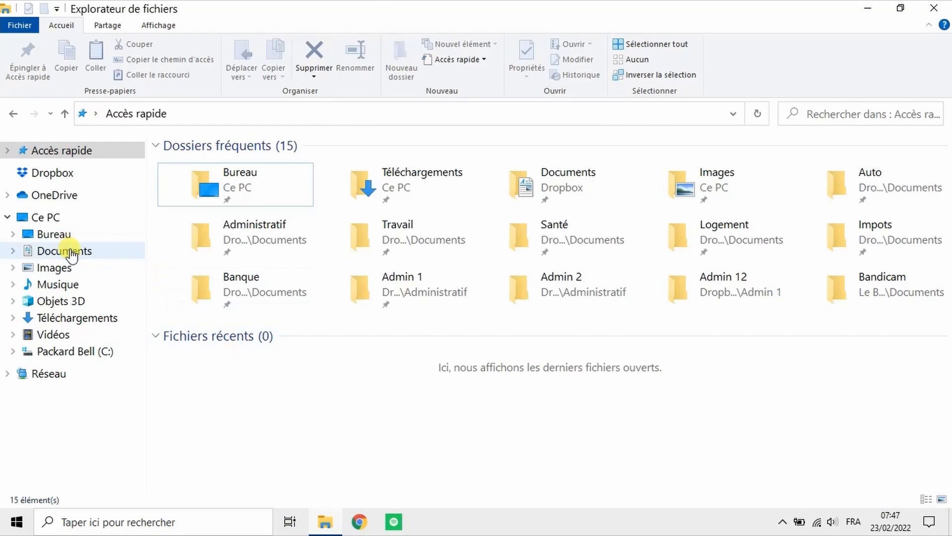
# - Browse the Documents, Images, Musique, Objets 3D, Téléchargements, Vidéos and Packard Bell (C:) locations under Ce PC
pyautogui.click(70, 252)
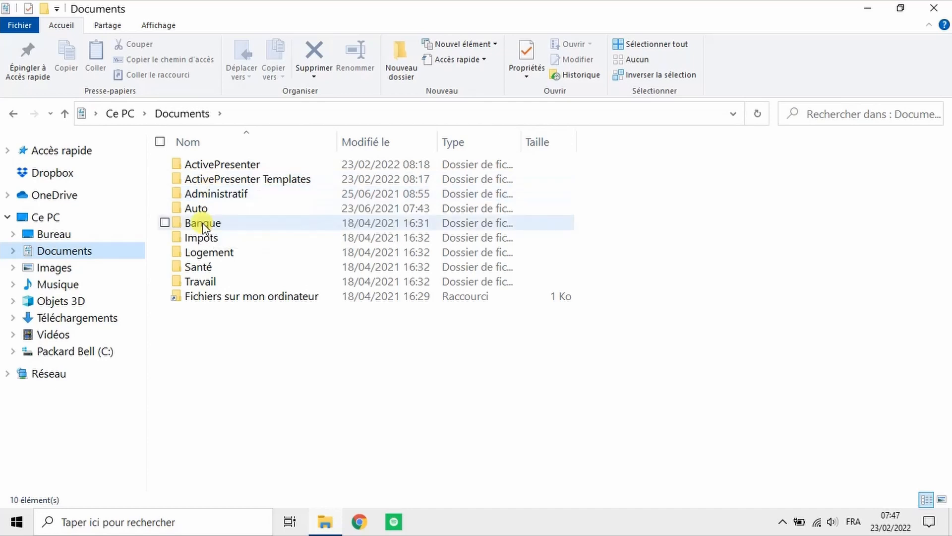
pyautogui.click(50, 267)
pyautogui.click(57, 285)
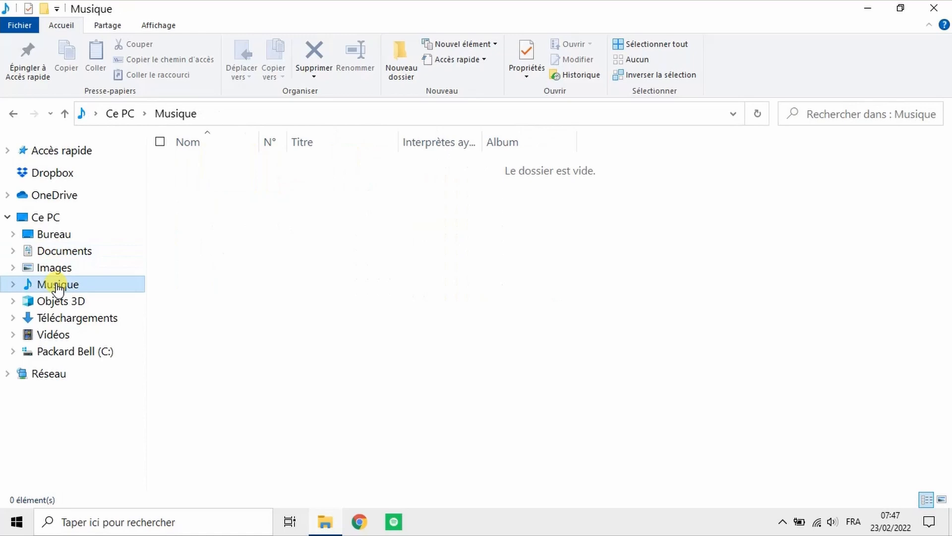
pyautogui.click(57, 301)
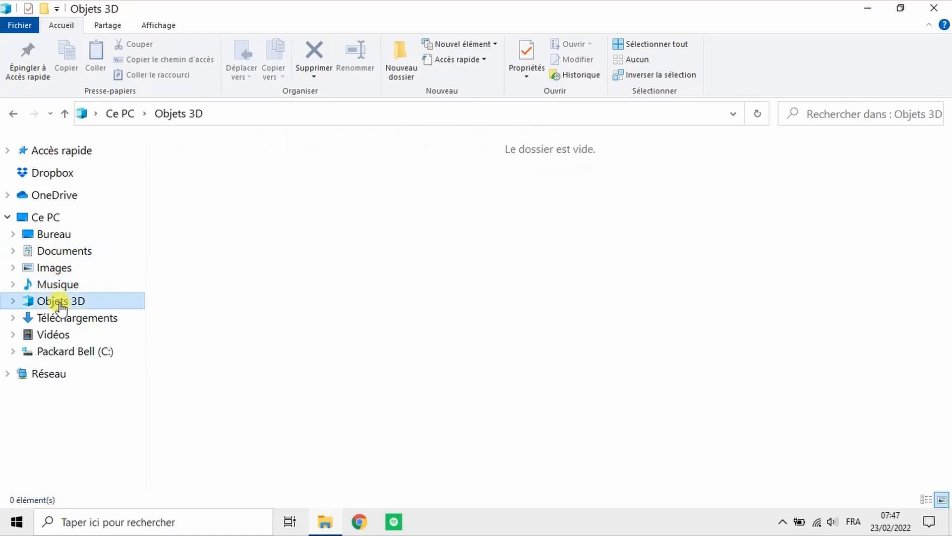
pyautogui.click(63, 323)
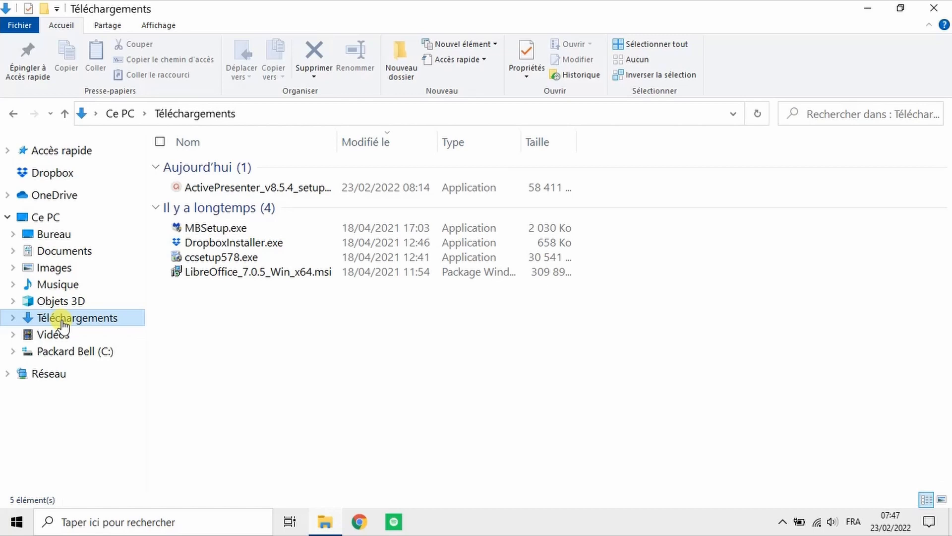
pyautogui.click(64, 333)
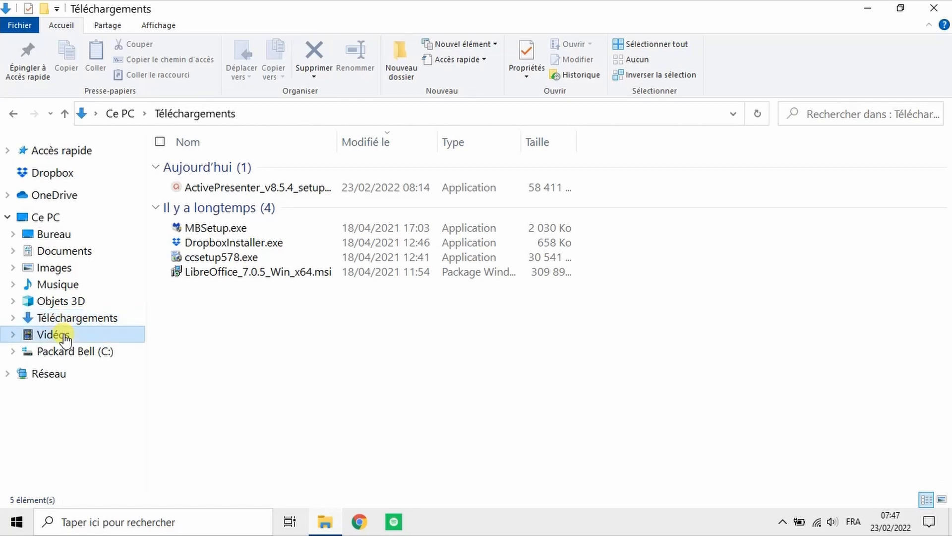
pyautogui.click(68, 353)
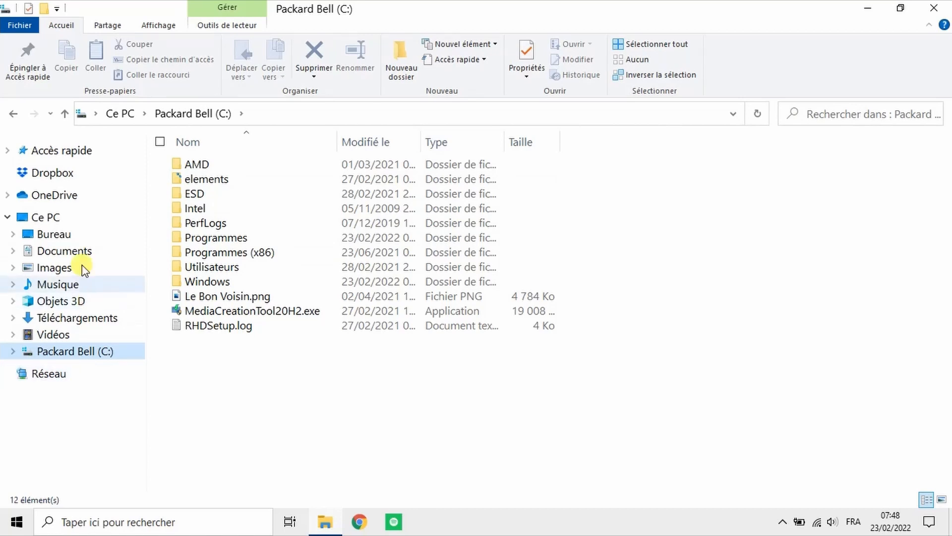
# - Go to Documents > Administratif > Admin 1 and select the Le Bon Voisin.png file
pyautogui.click(72, 249)
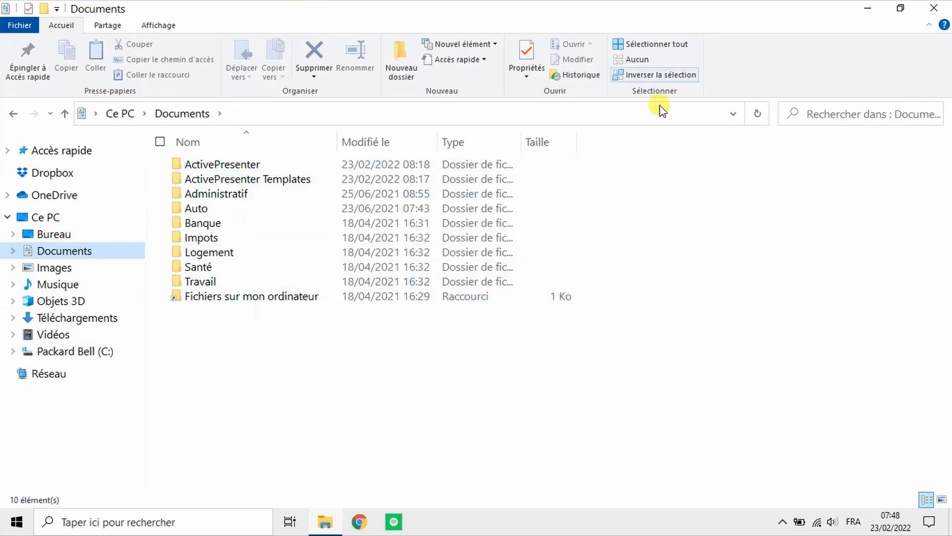
pyautogui.doubleClick(235, 198)
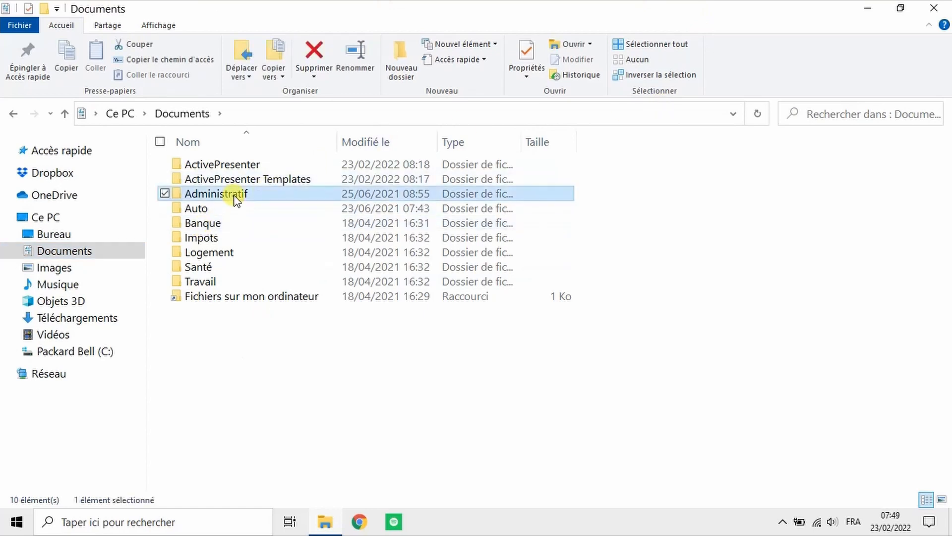
pyautogui.click(223, 165)
pyautogui.press('Return')
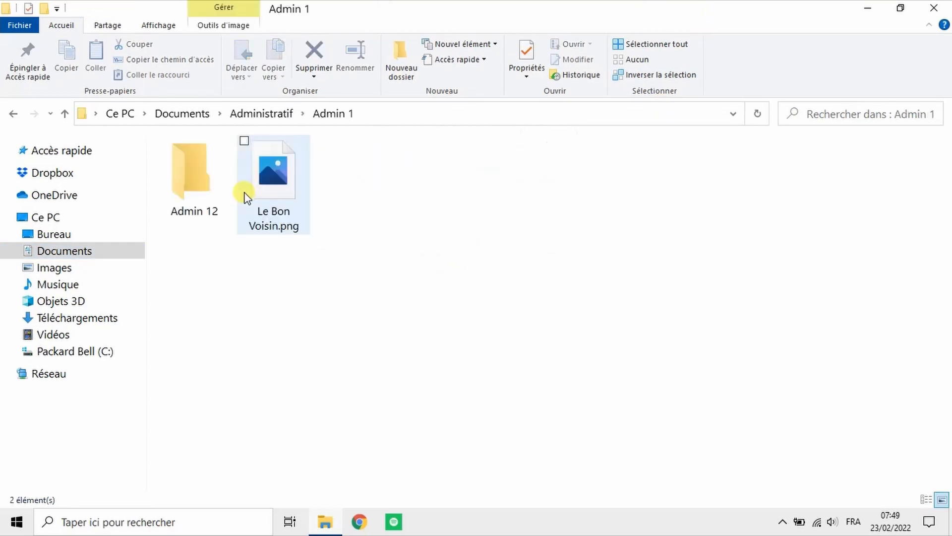
pyautogui.doubleClick(263, 171)
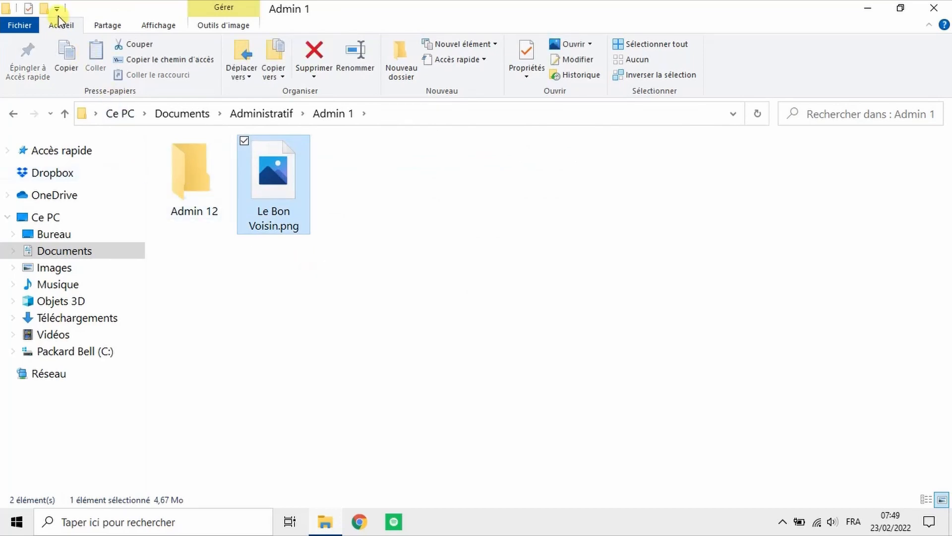
# - Open Admin 1 in a new window, highlight the Administratif\Admin 1 part of its address, and close that window
pyautogui.click(20, 24)
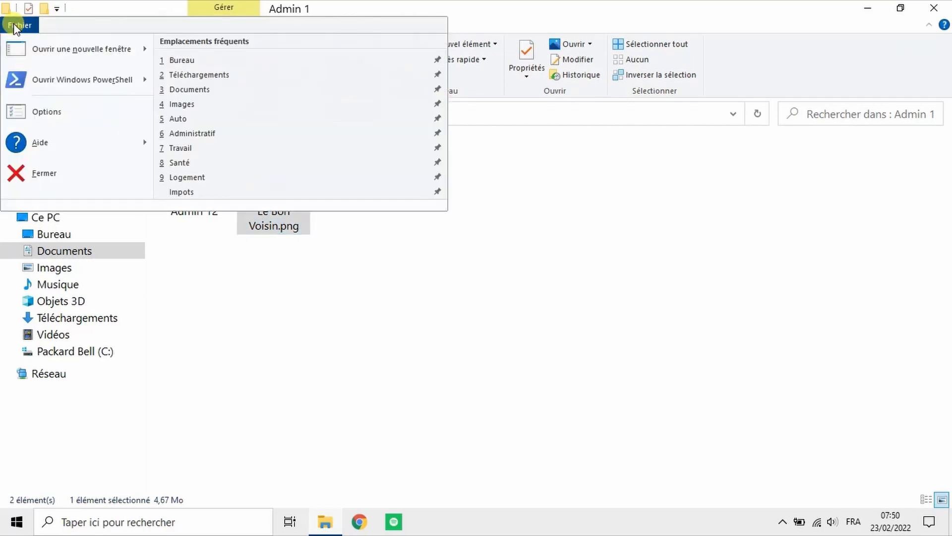
pyautogui.moveTo(102, 47)
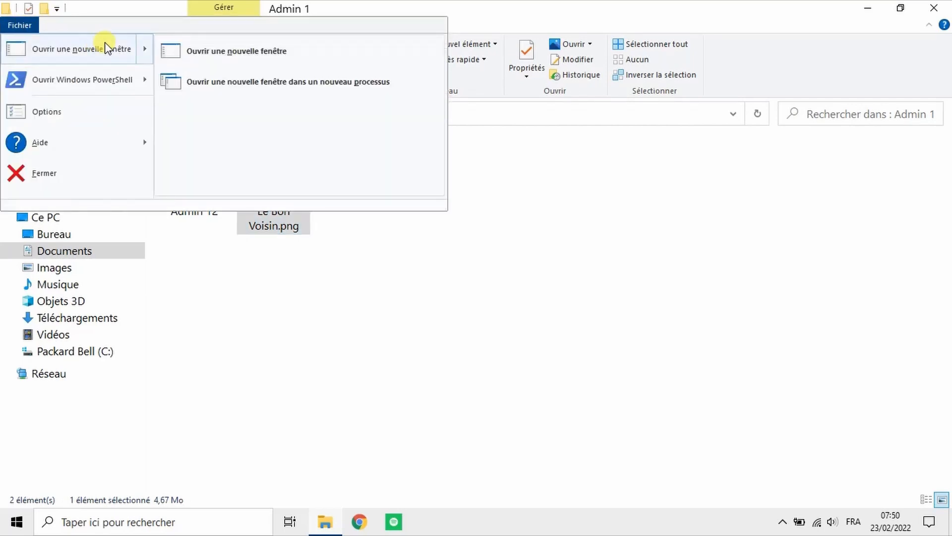
pyautogui.click(296, 55)
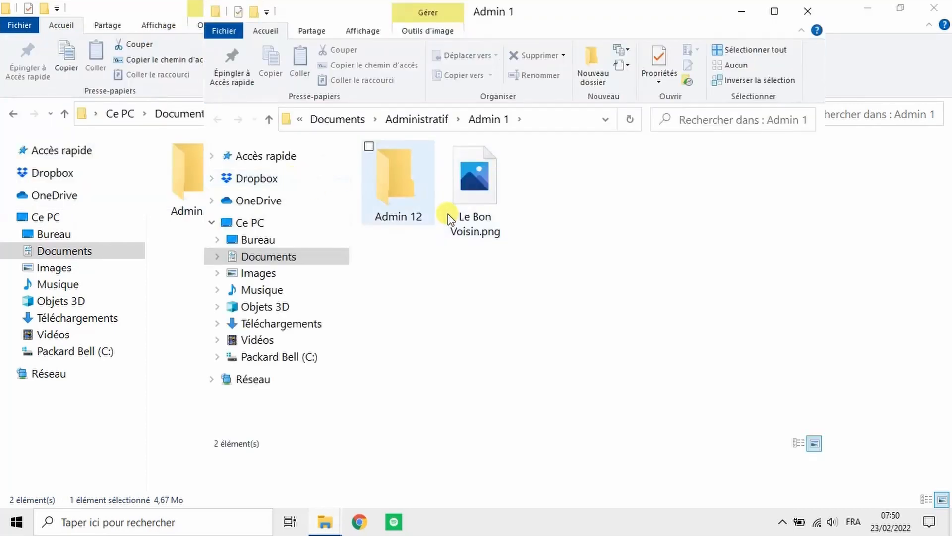
pyautogui.click(539, 125)
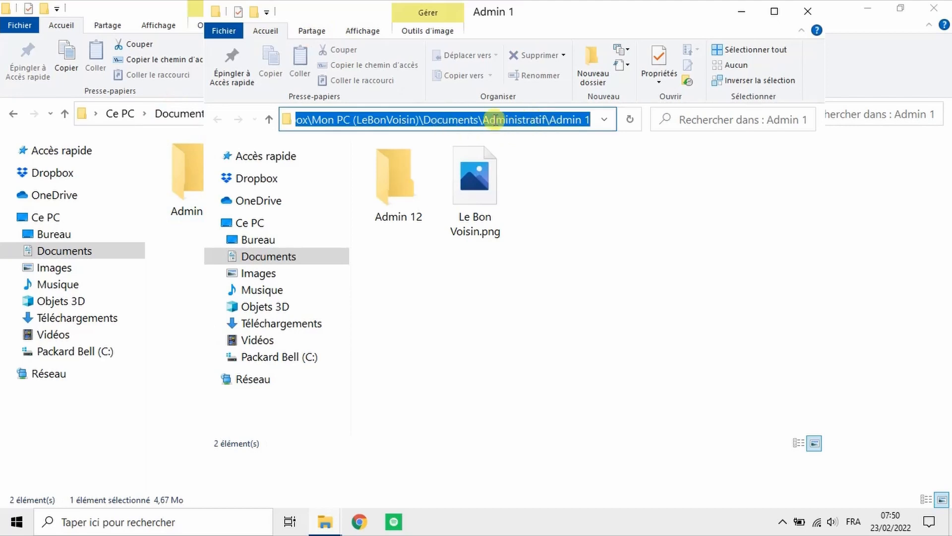
pyautogui.moveTo(483, 120); pyautogui.dragTo(598, 120)
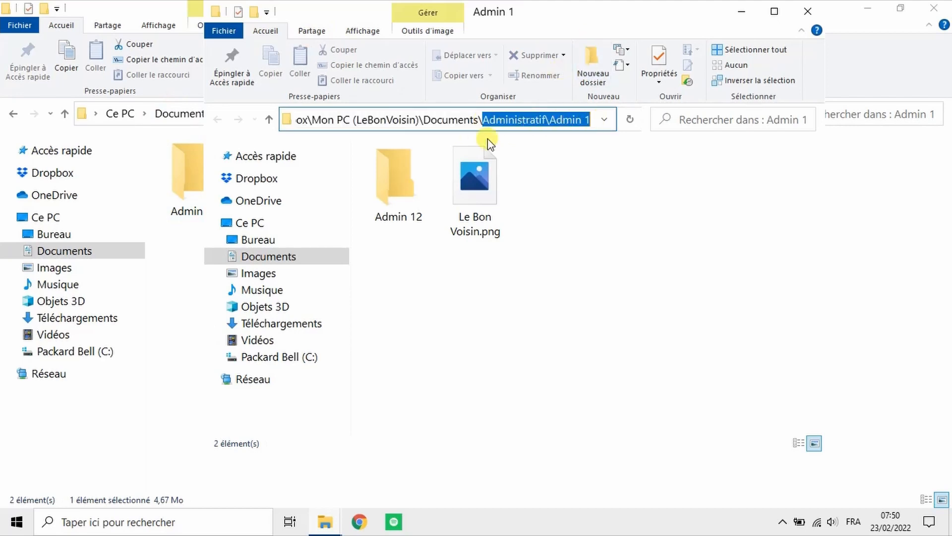
pyautogui.click(809, 10)
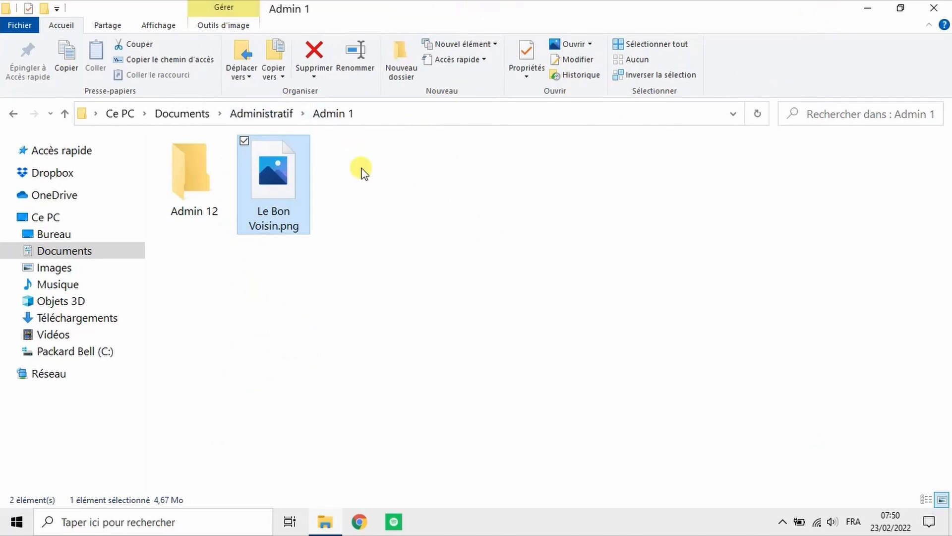
# - Review the Affichage and Général settings in the folder options and close them without changes
pyautogui.click(24, 26)
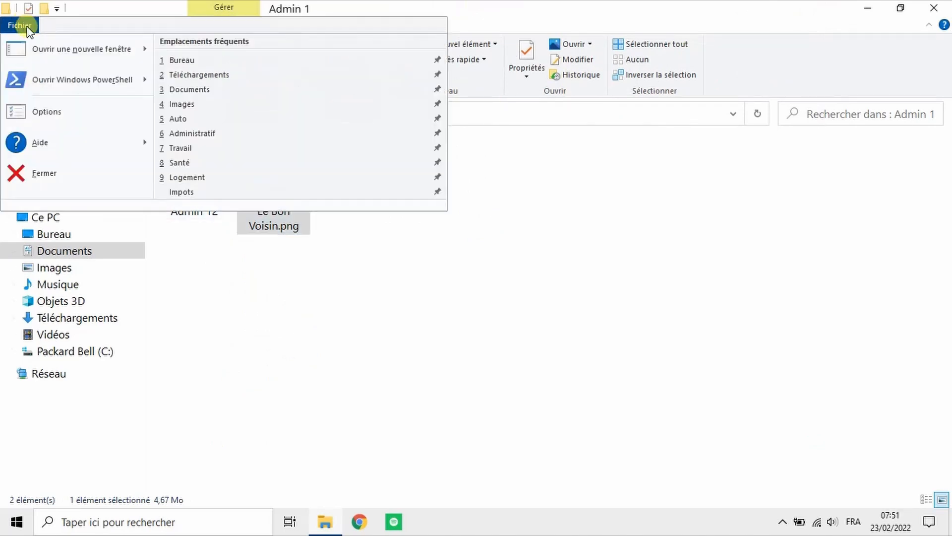
pyautogui.moveTo(113, 79)
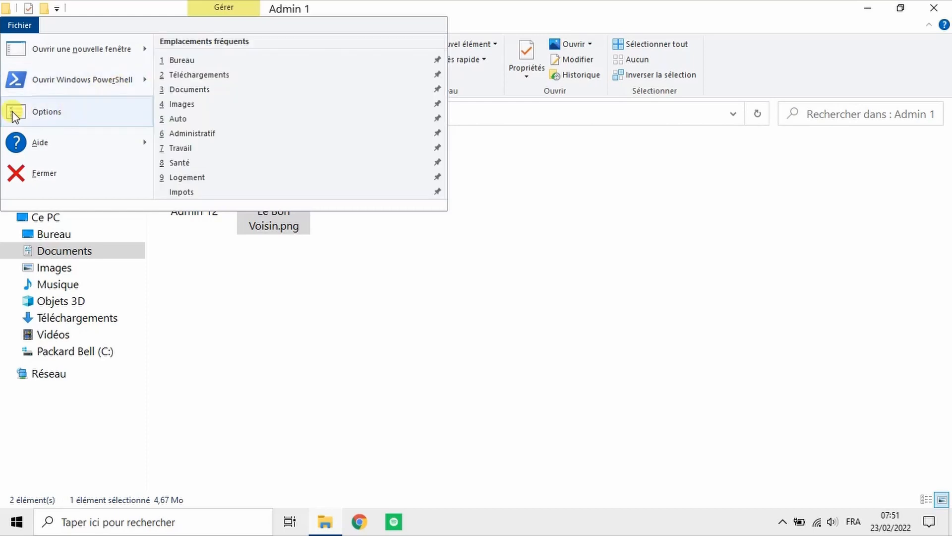
pyautogui.click(67, 118)
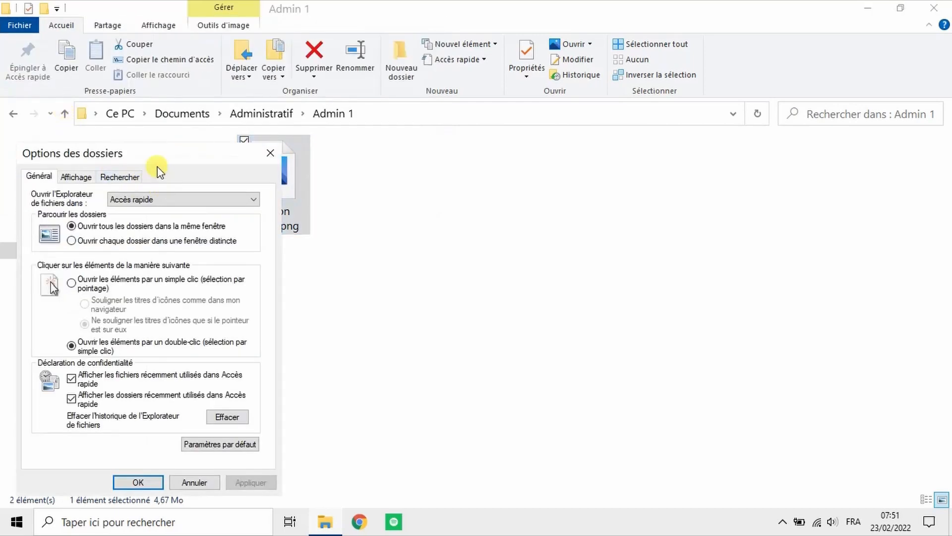
pyautogui.click(76, 177)
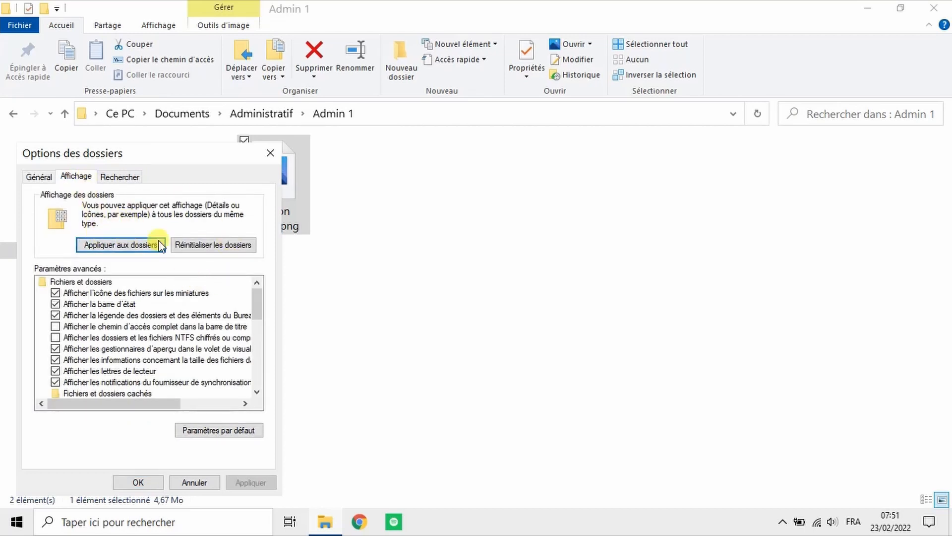
pyautogui.click(49, 178)
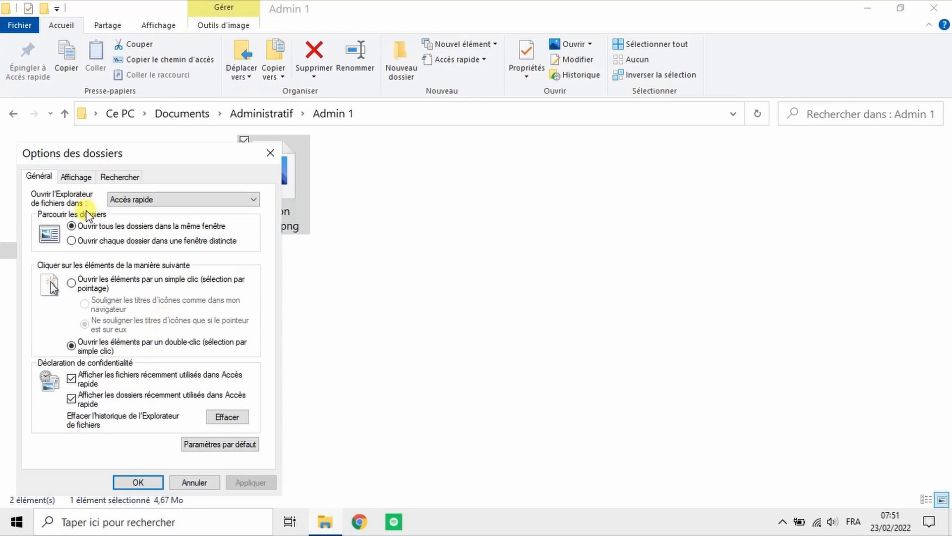
pyautogui.click(268, 155)
# - Look over the Fichier commands, including Aide and Fermer, and dismiss them without choosing any
pyautogui.click(19, 25)
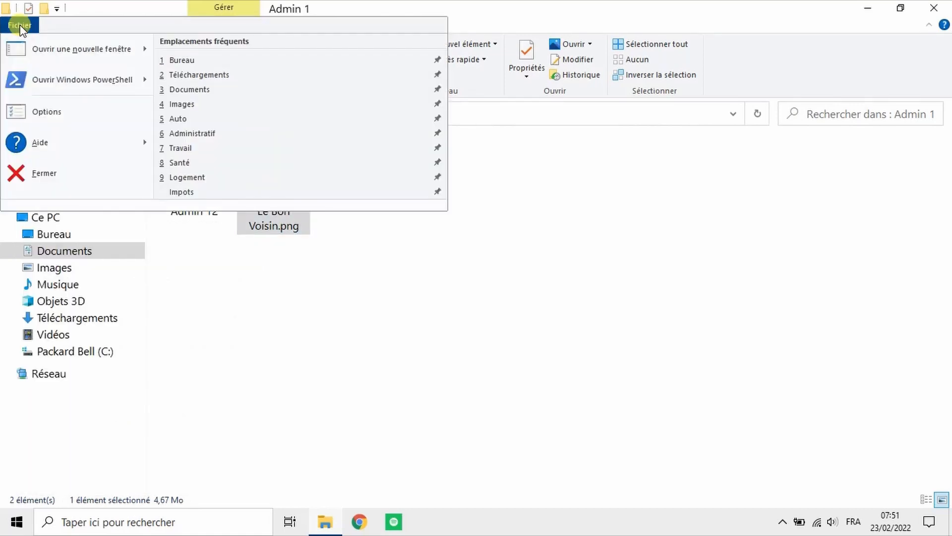
pyautogui.moveTo(64, 150)
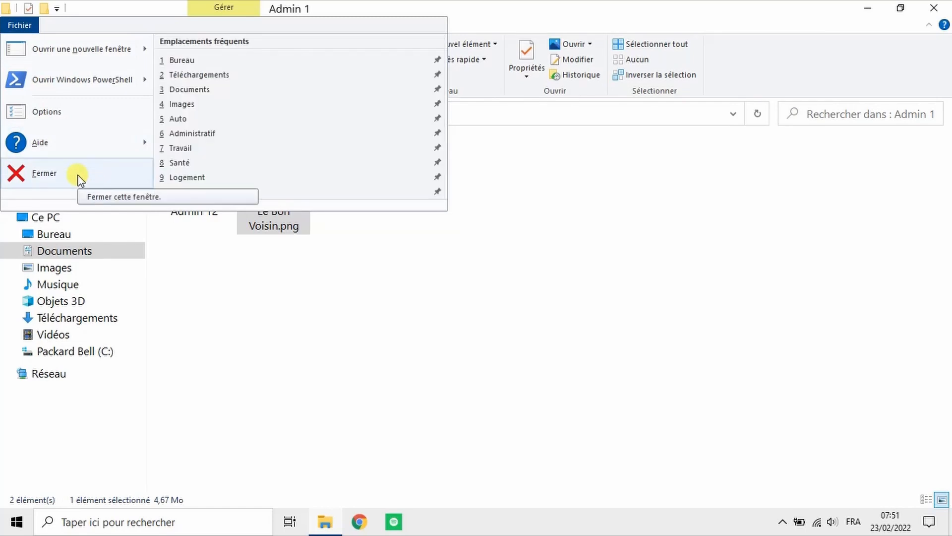
pyautogui.click(270, 287)
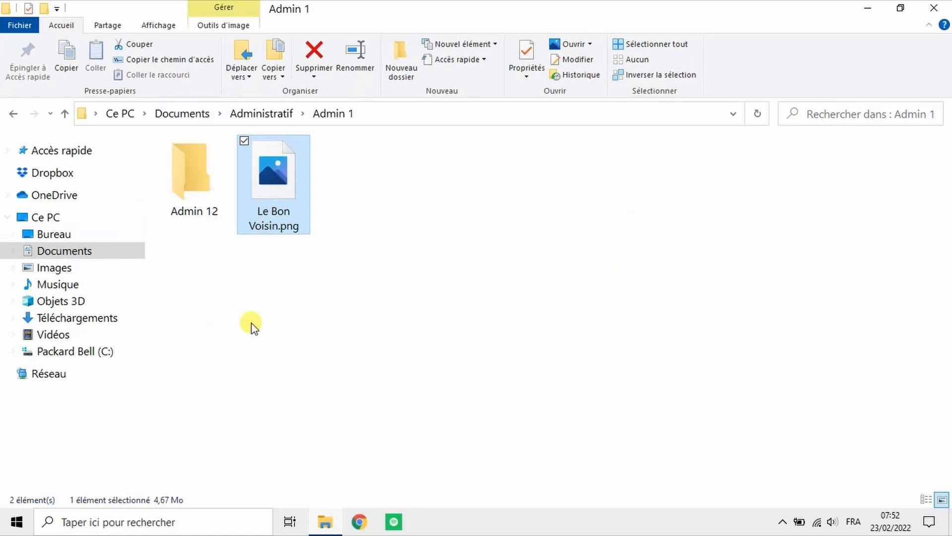
# - Collapse the ribbon, show its Accueil commands temporarily, and restore the full ribbon
pyautogui.doubleClick(69, 30)
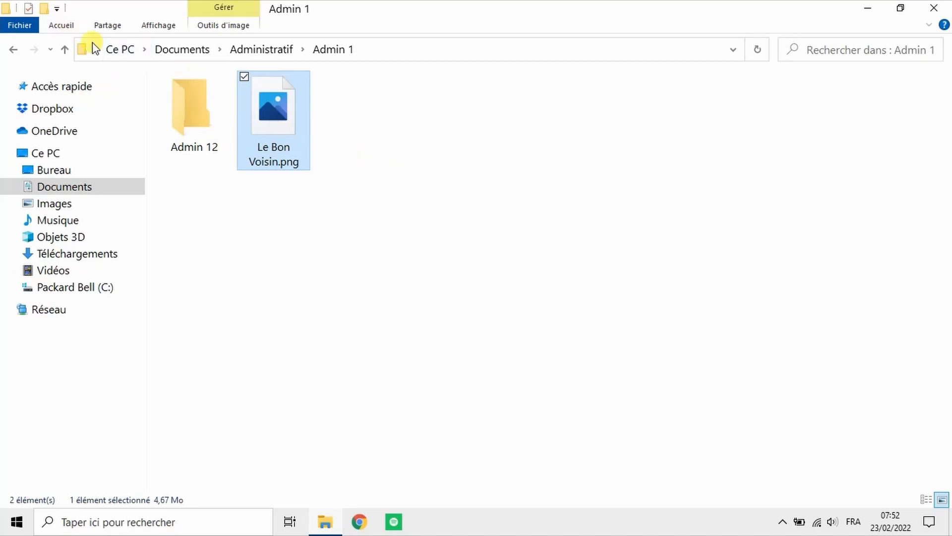
pyautogui.click(62, 26)
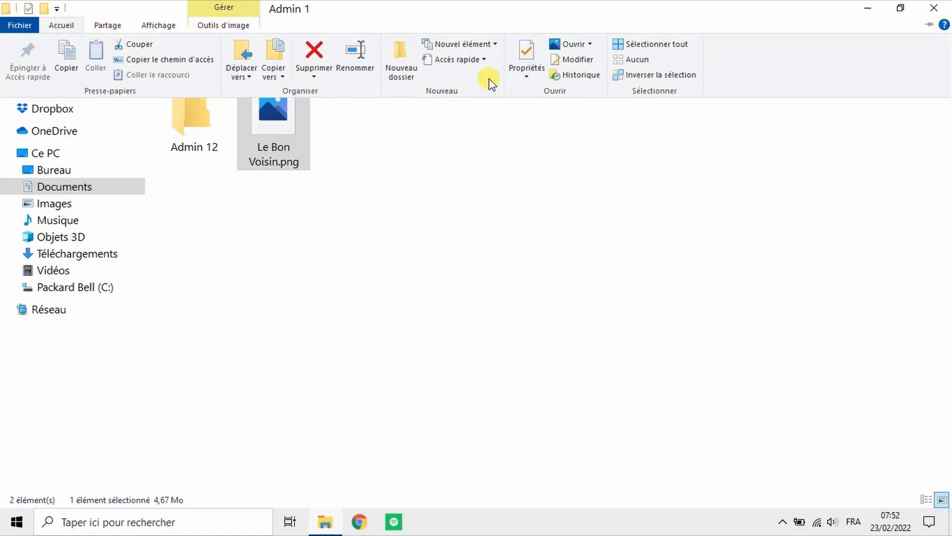
pyautogui.click(472, 154)
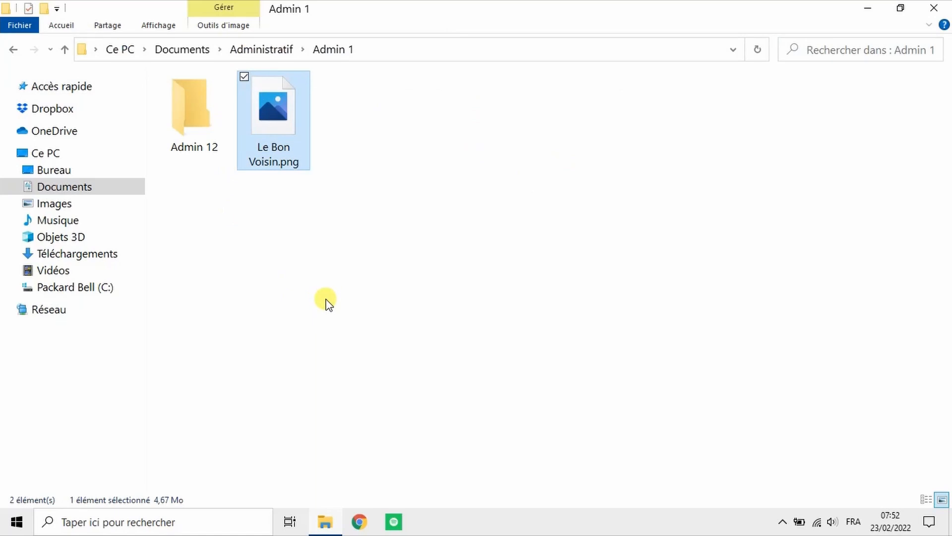
pyautogui.click(61, 26)
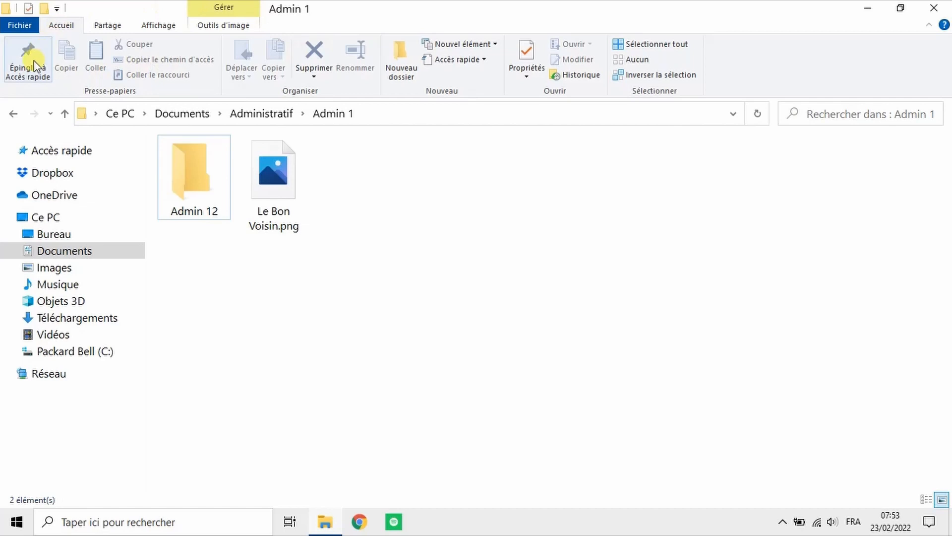
# - Expand Accès rapide in the navigation tree and pin the Admin 12 folder to it
pyautogui.click(214, 173)
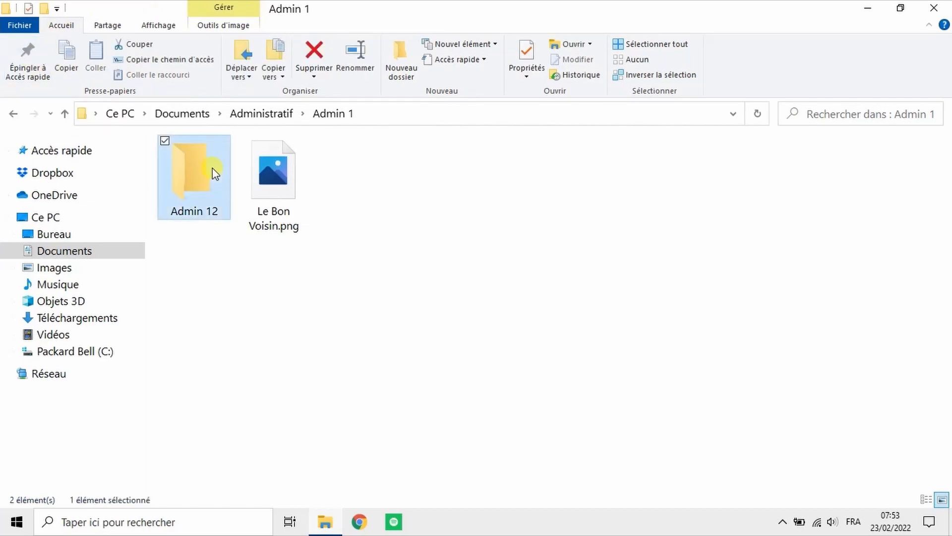
pyautogui.click(7, 150)
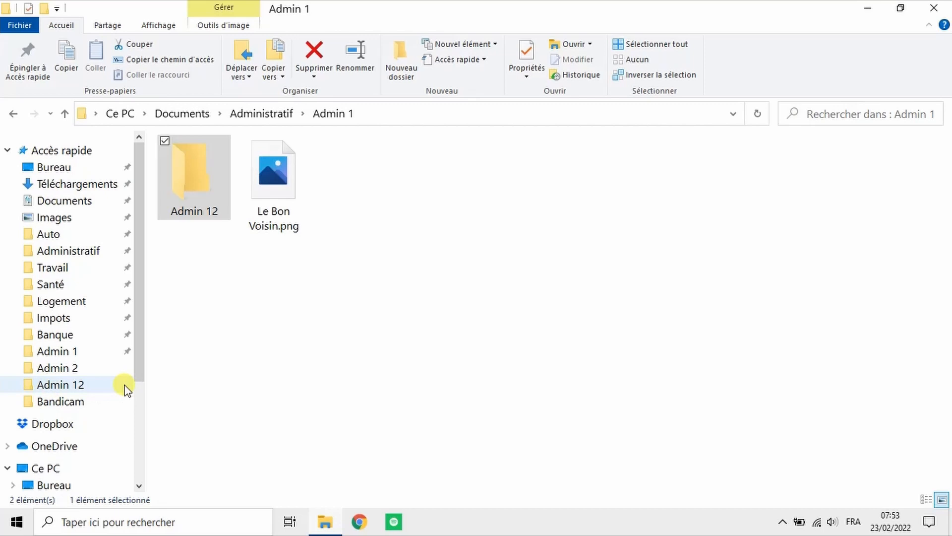
pyautogui.click(29, 58)
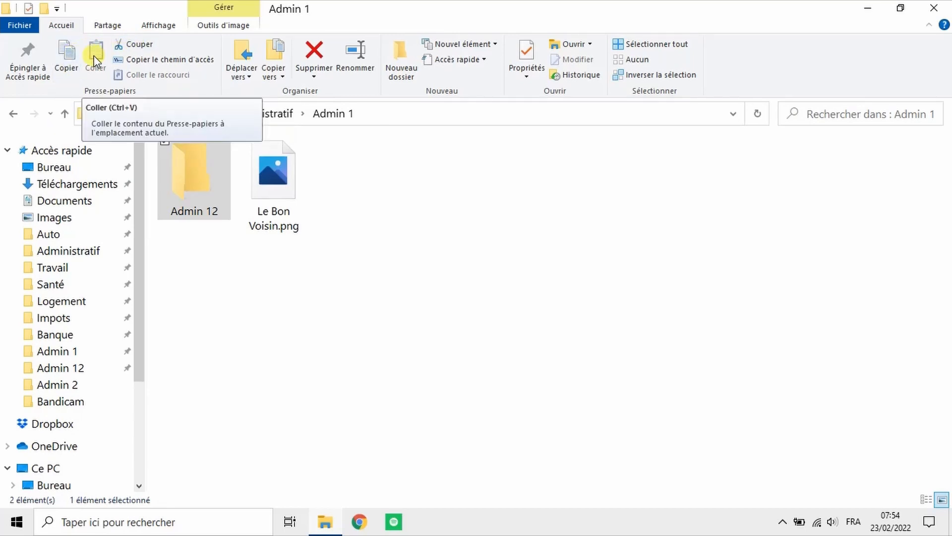
# - Look over the Admin 12 folder's context commands without choosing any, and copy Le Bon Voisin.png to the clipboard
pyautogui.rightClick(197, 157)
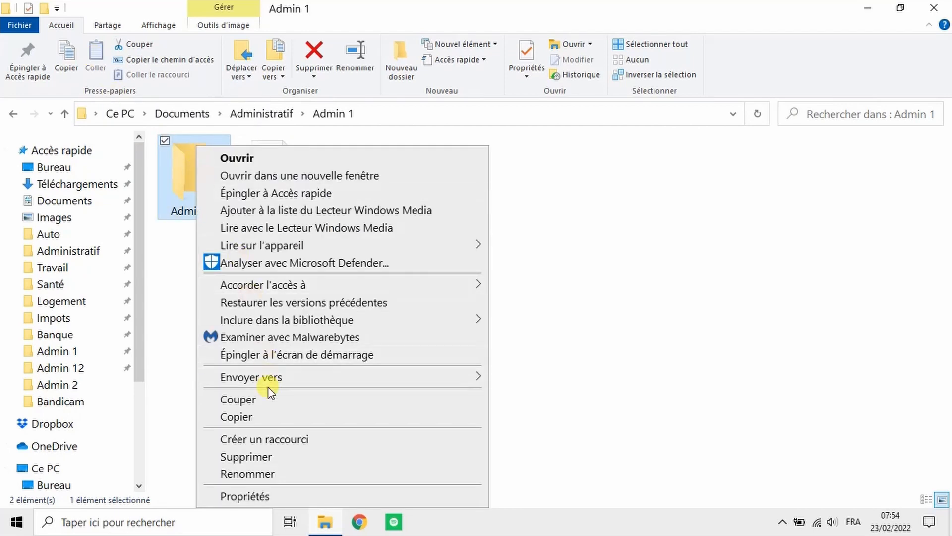
pyautogui.click(187, 240)
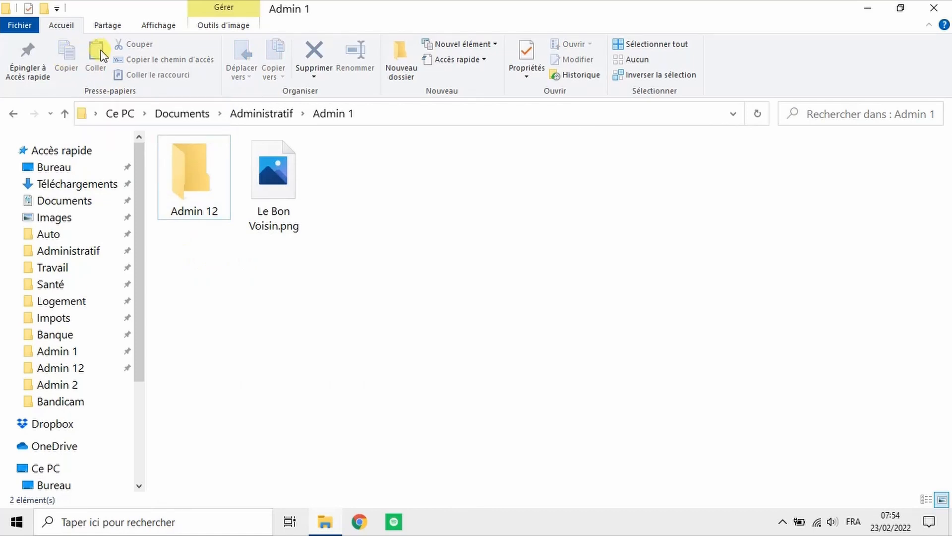
pyautogui.click(274, 191)
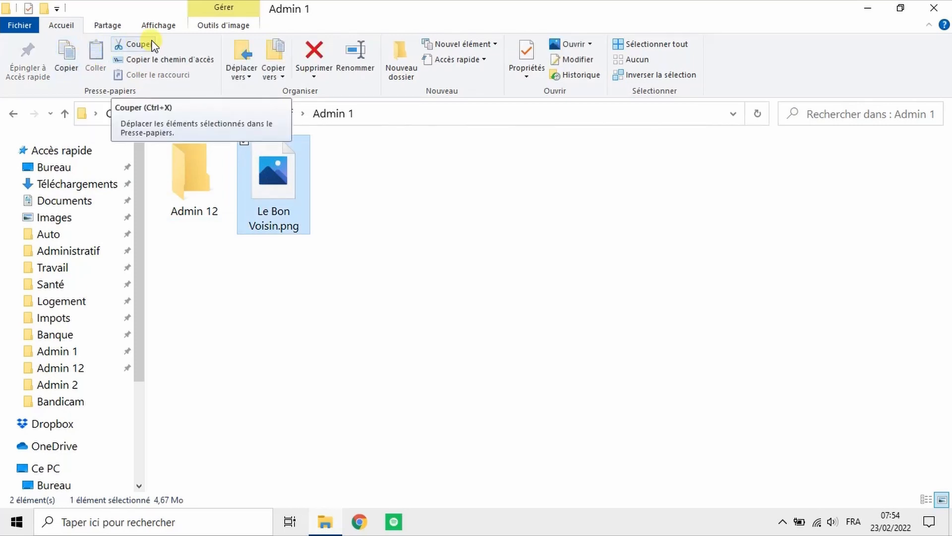
pyautogui.click(70, 74)
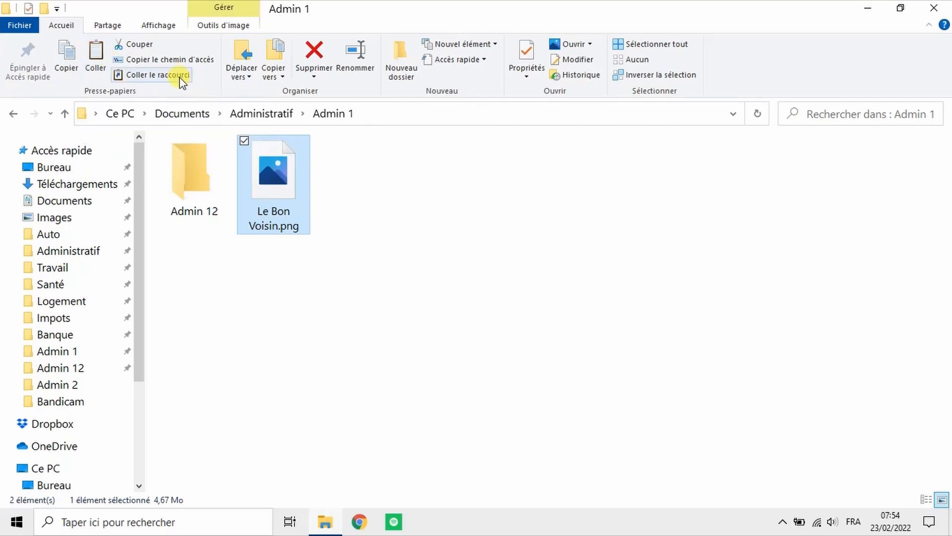
# - Copy the Admin 12 folder and paste it as a shortcut in the Admin 1 folder
pyautogui.click(189, 163)
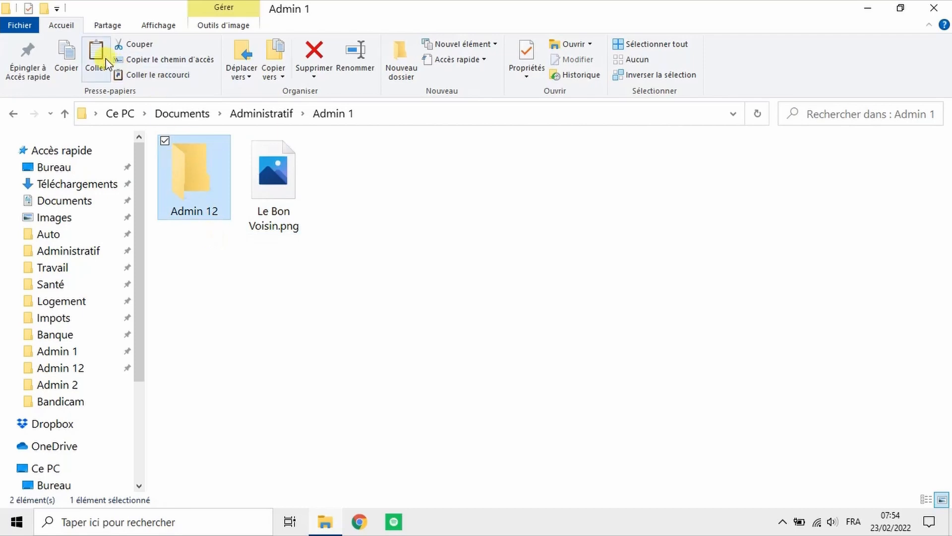
pyautogui.click(72, 55)
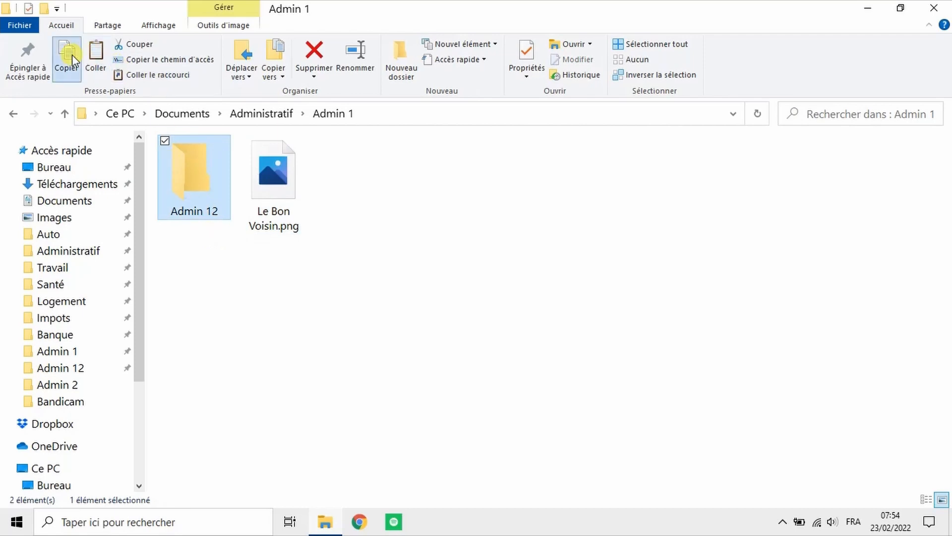
pyautogui.click(149, 76)
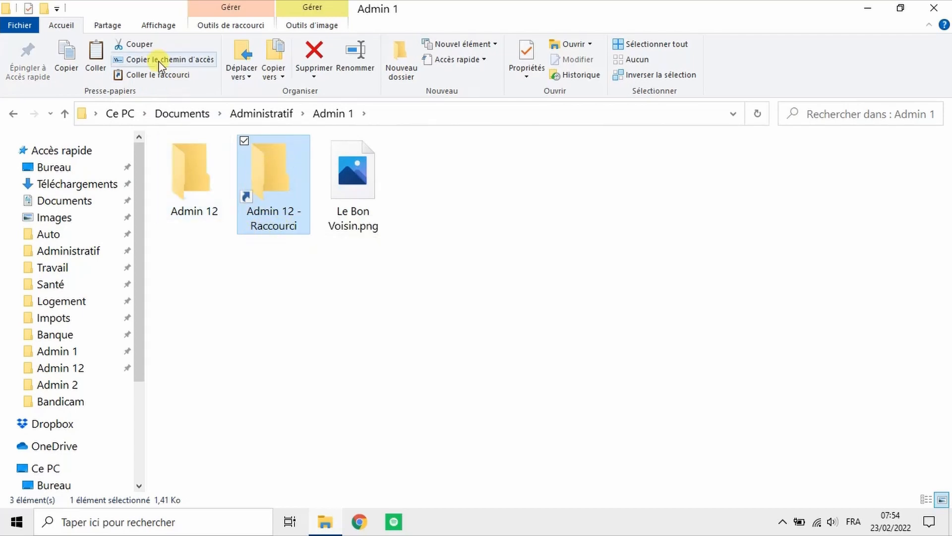
# - Select the Admin 12 folder and display the current folder's full path as text in the address bar
pyautogui.click(191, 178)
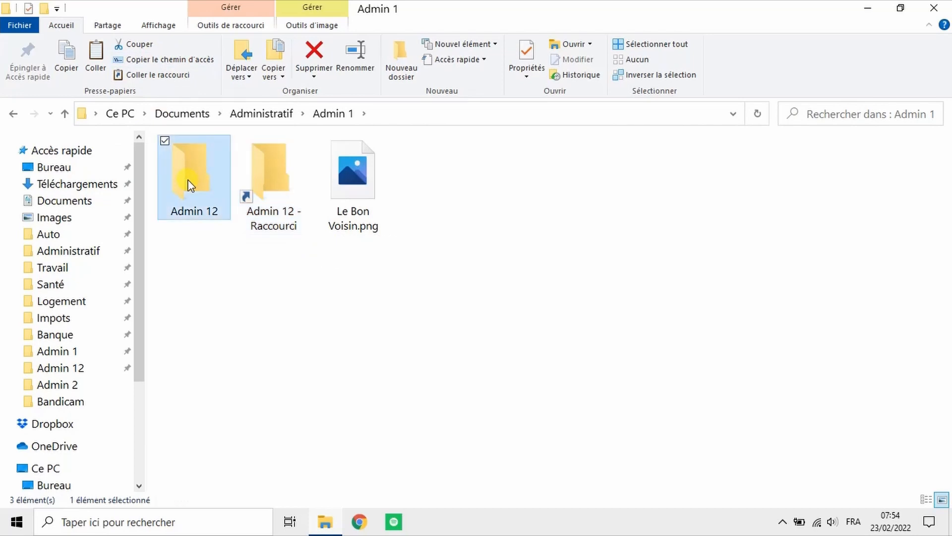
pyautogui.click(541, 112)
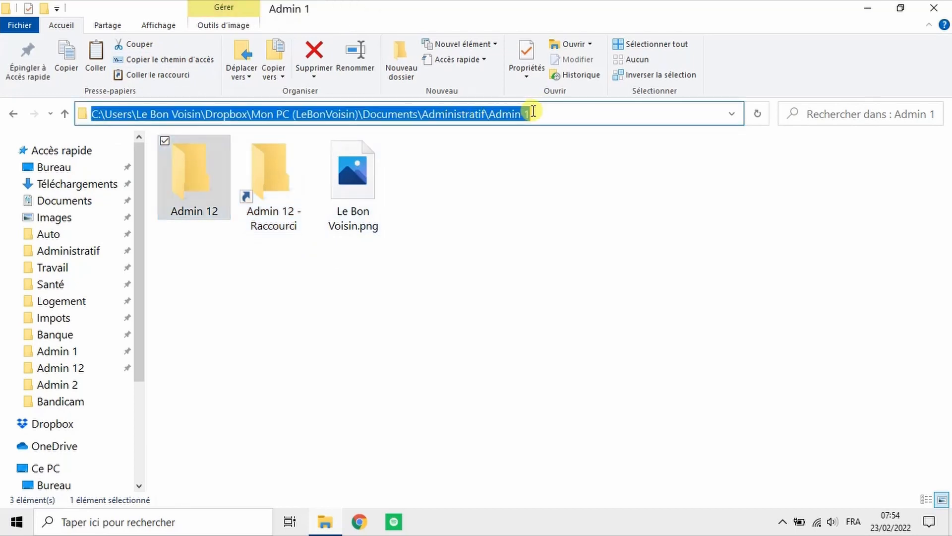
pyautogui.click(597, 111)
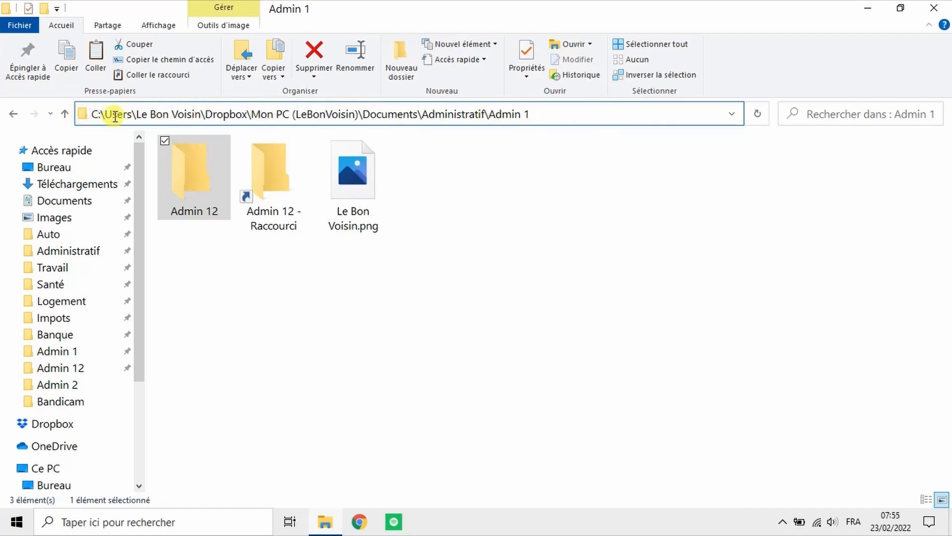
pyautogui.click(242, 262)
# - Copy the access path of the Admin 12 folder, paste it into the Windows search to view it, and dismiss the search
pyautogui.click(200, 211)
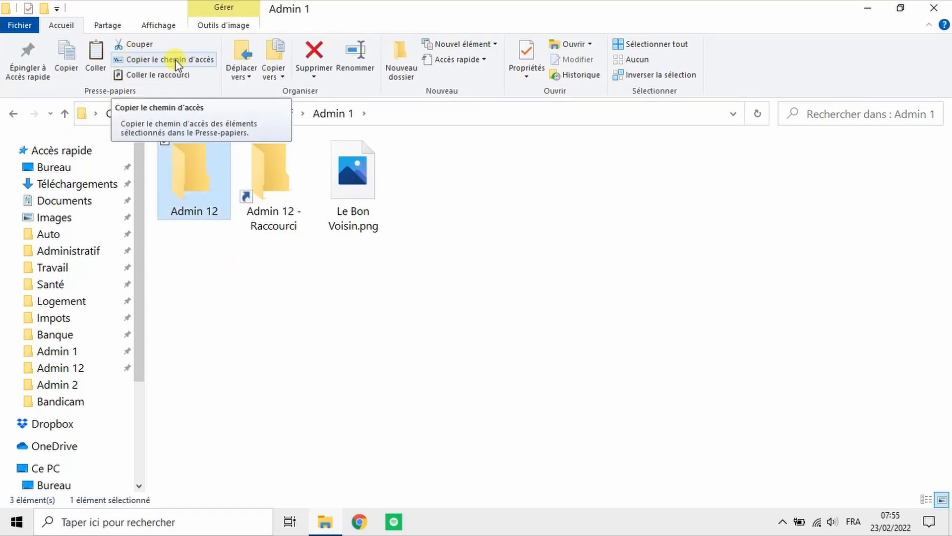
pyautogui.click(174, 60)
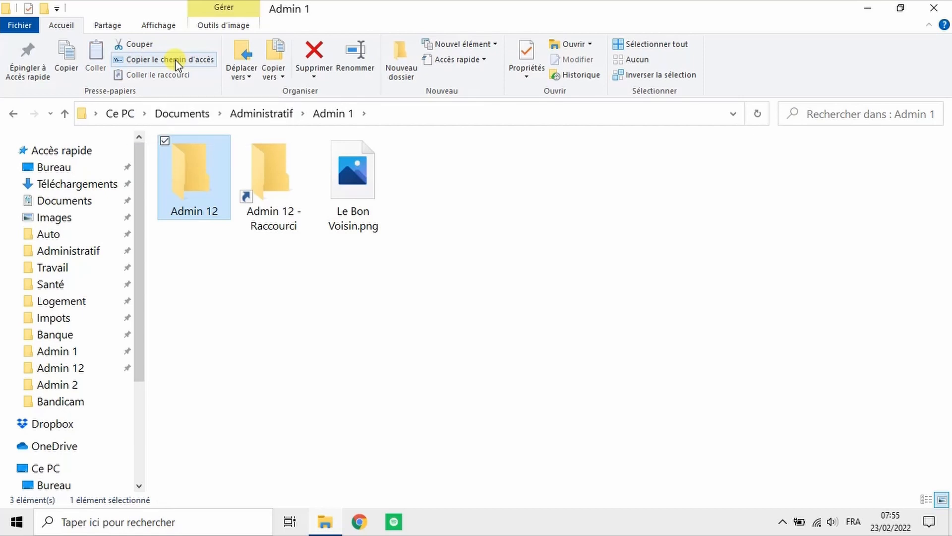
pyautogui.click(178, 523)
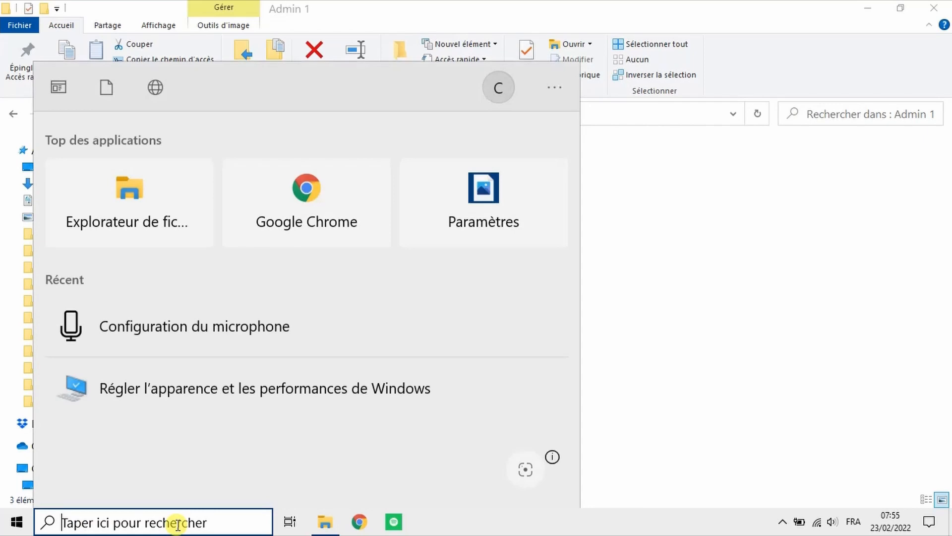
pyautogui.hotkey('ctrl', 'v')
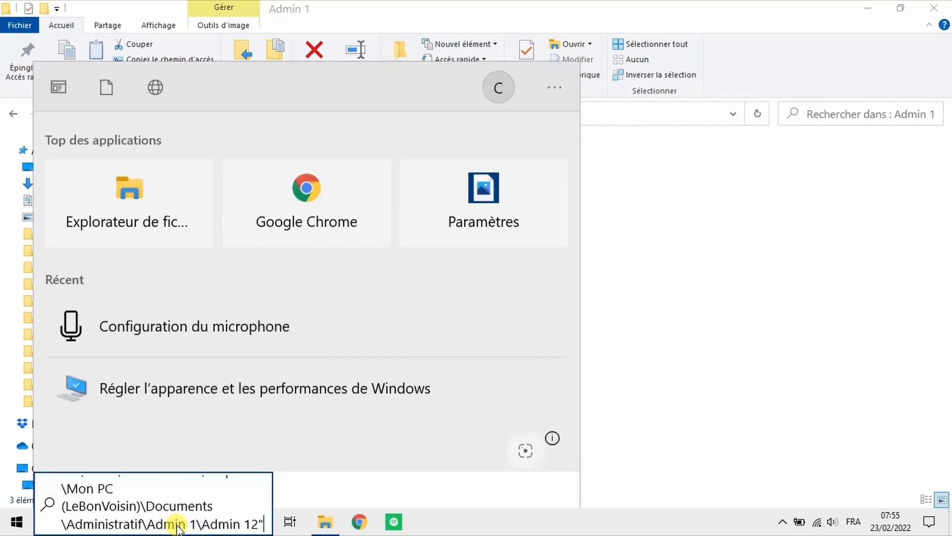
pyautogui.moveTo(259, 524); pyautogui.dragTo(43, 453)
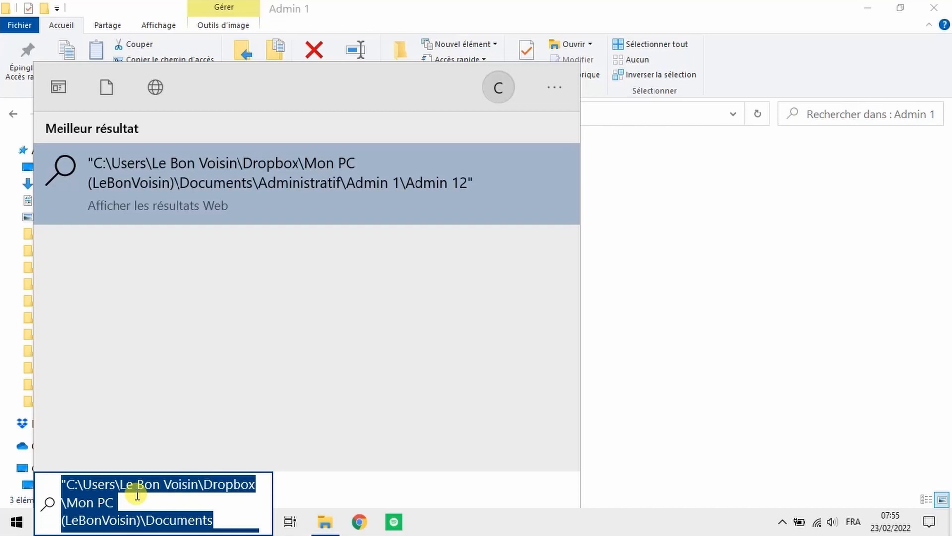
pyautogui.click(761, 214)
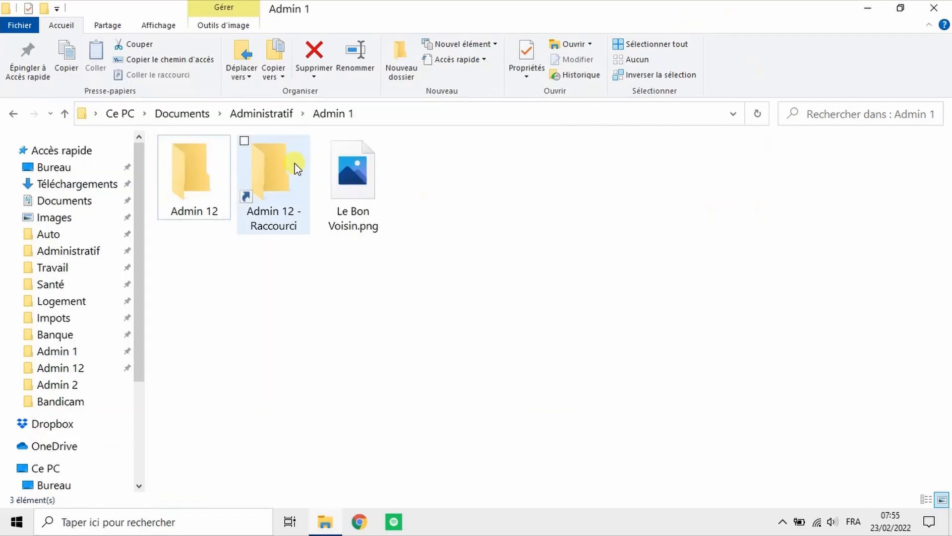
# - Move Le Bon Voisin.png from the Admin 1 folder to the Auto folder using Déplacer vers
pyautogui.click(358, 164)
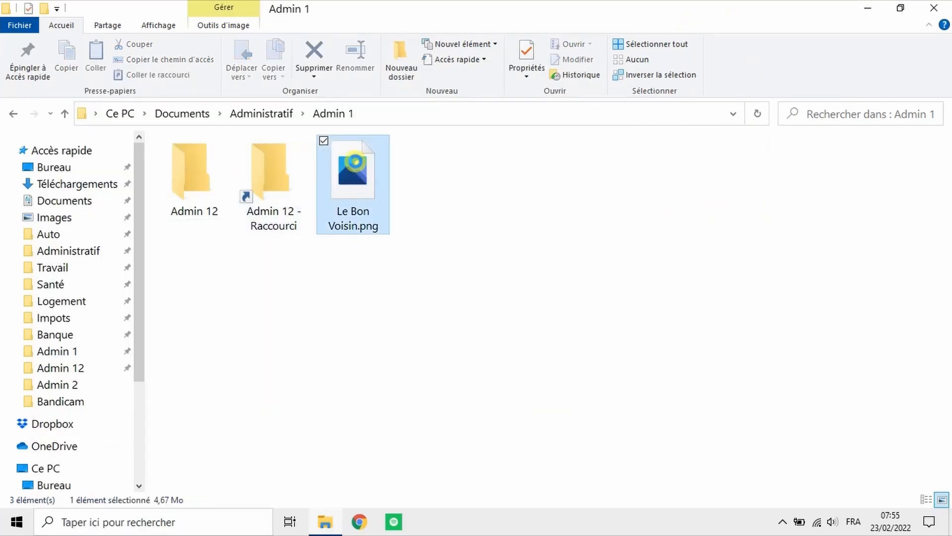
pyautogui.click(191, 60)
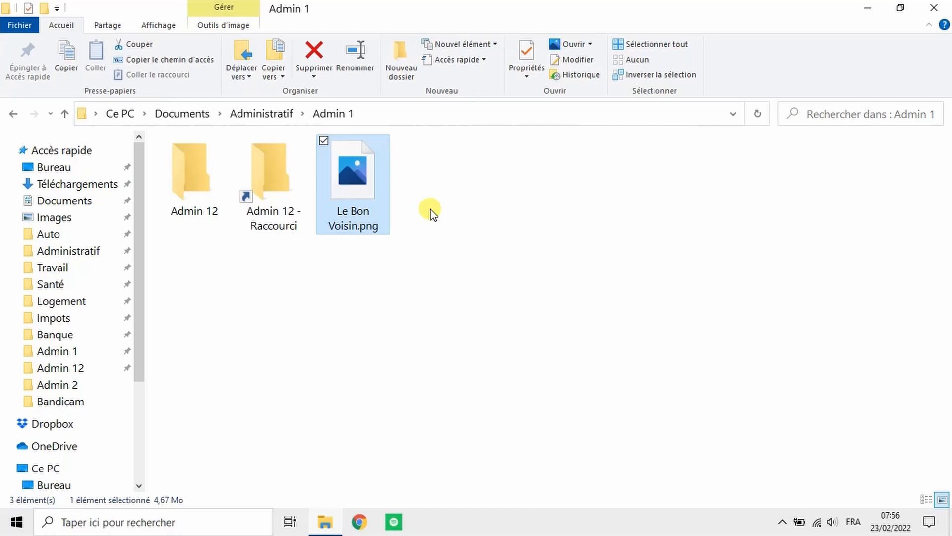
pyautogui.click(244, 74)
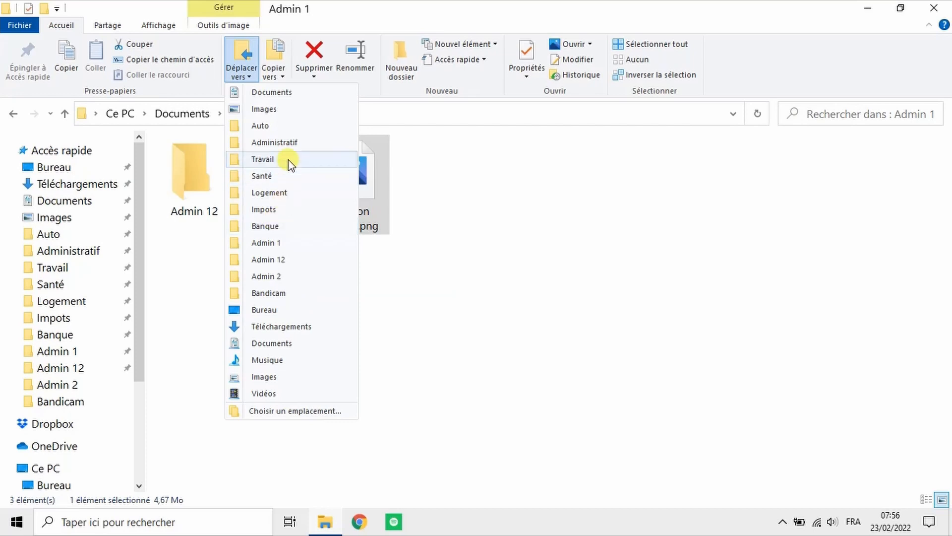
pyautogui.click(289, 127)
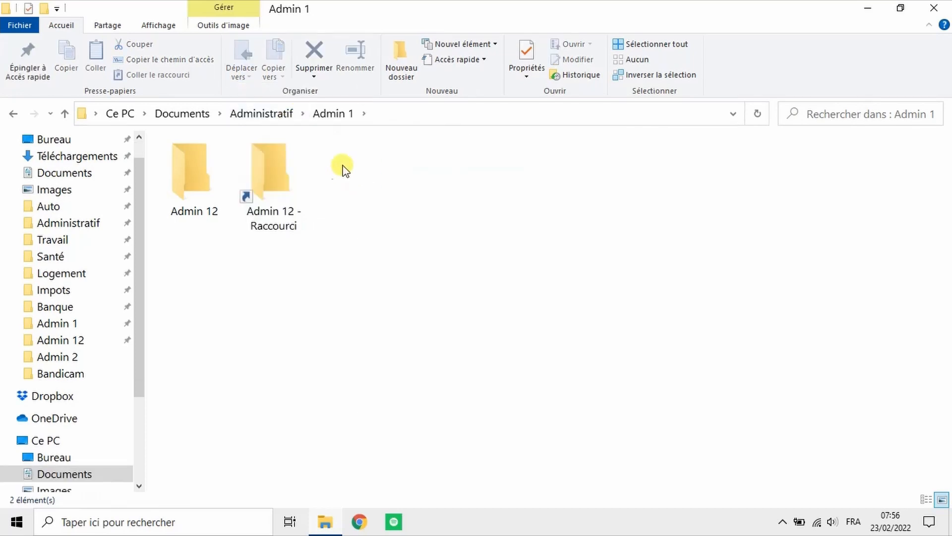
# - Open the Auto folder in Documents and copy Le Bon Voisin.png to the Administratif folder using Copier vers
pyautogui.click(195, 113)
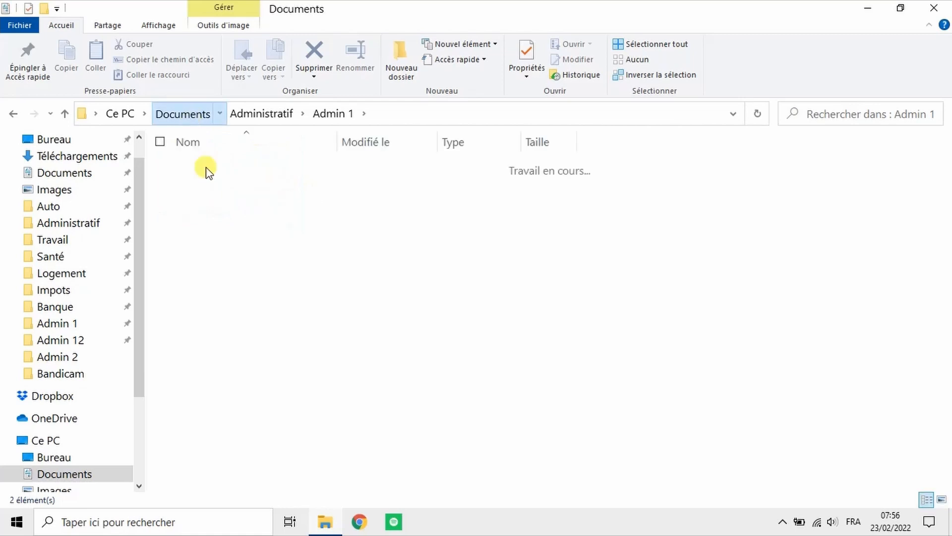
pyautogui.doubleClick(209, 210)
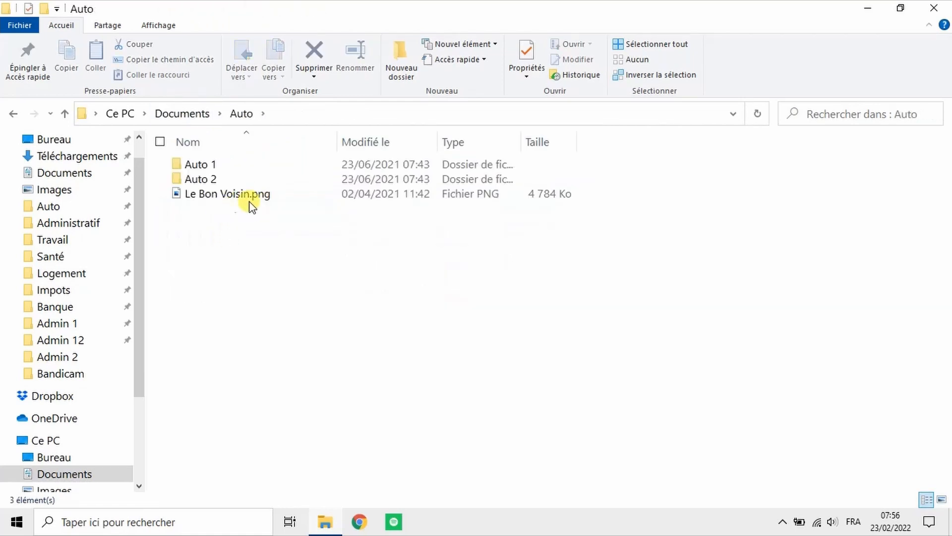
pyautogui.click(228, 196)
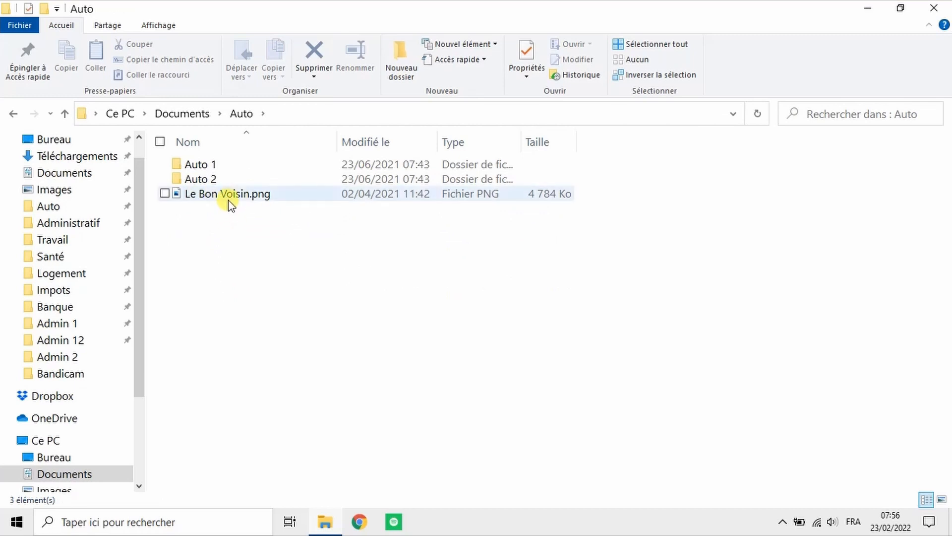
pyautogui.click(276, 73)
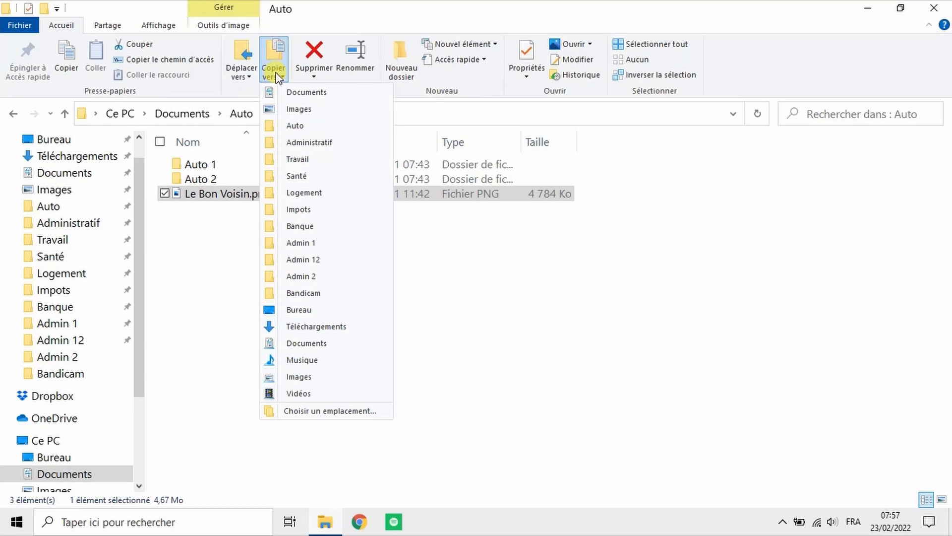
pyautogui.click(306, 142)
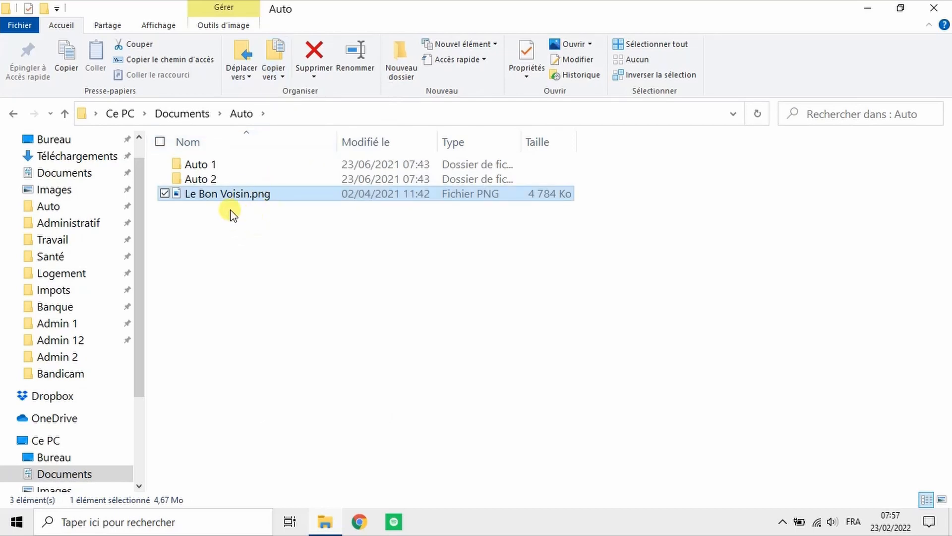
# - Open the Administratif folder in Documents and review the Supprimer options for Le Bon Voisin.png without deleting it
pyautogui.click(192, 113)
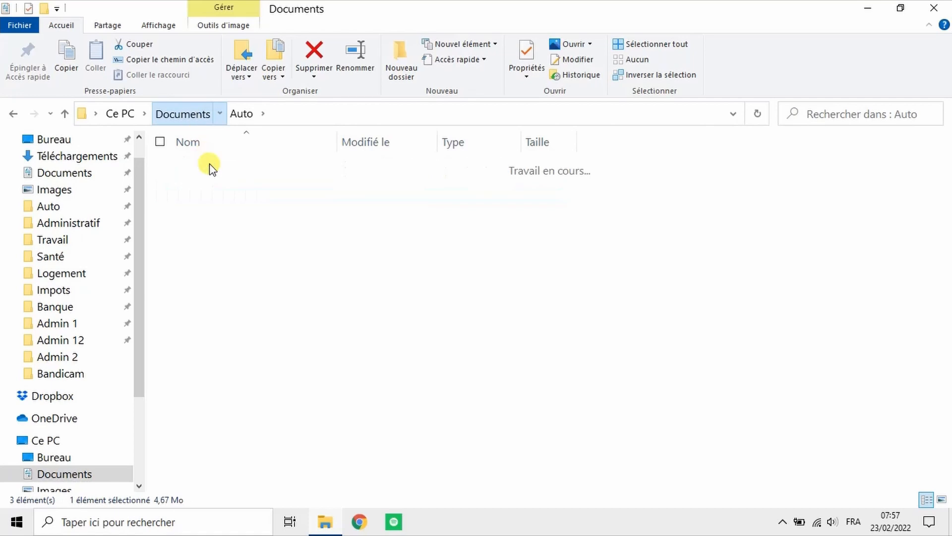
pyautogui.click(224, 194)
pyautogui.doubleClick(226, 198)
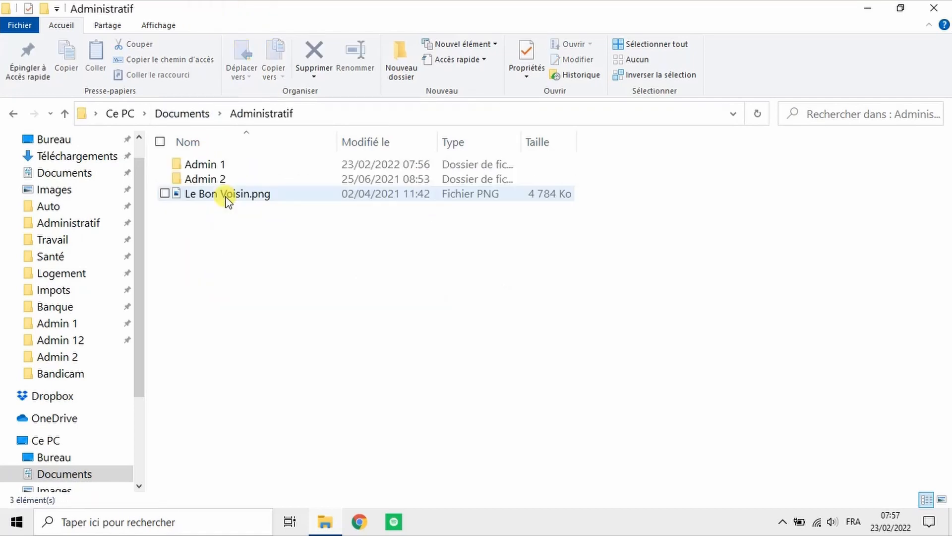
pyautogui.doubleClick(224, 196)
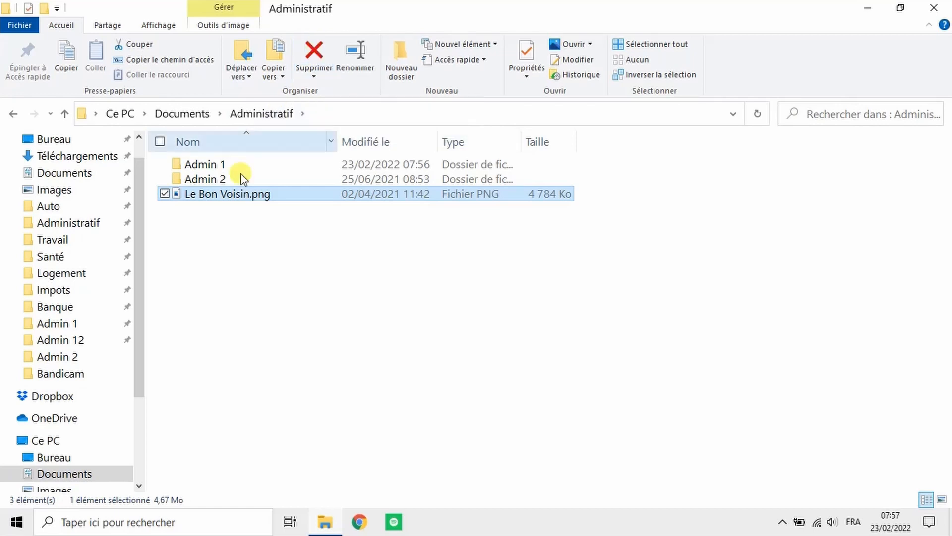
pyautogui.click(315, 75)
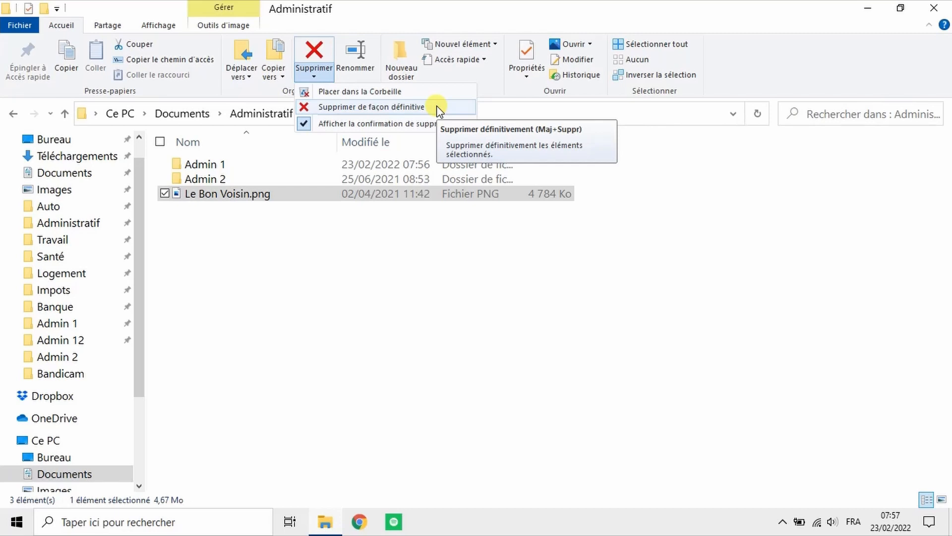
# - Start the Renommer command on Le Bon Voisin.png, accept the existing name, and bring up the file's context commands
pyautogui.click(352, 61)
pyautogui.click(352, 62)
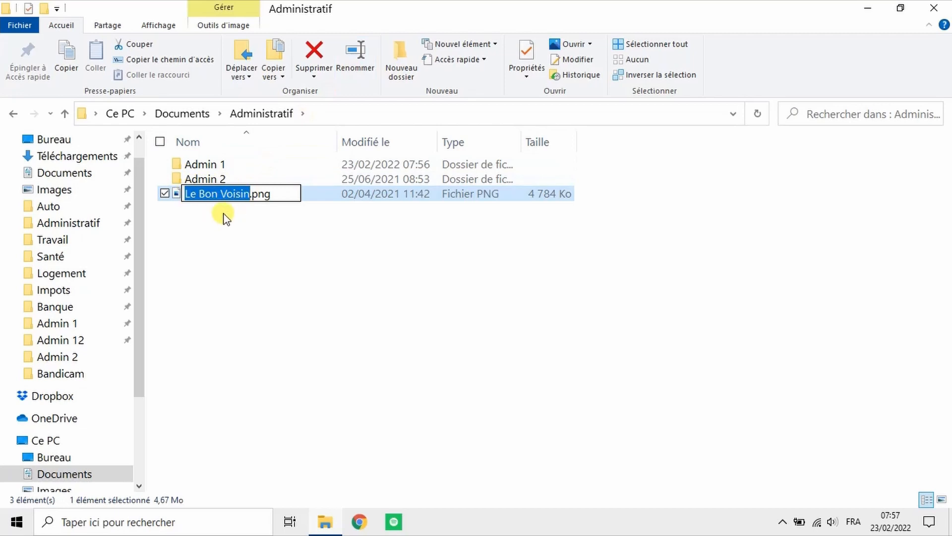
pyautogui.press('Return')
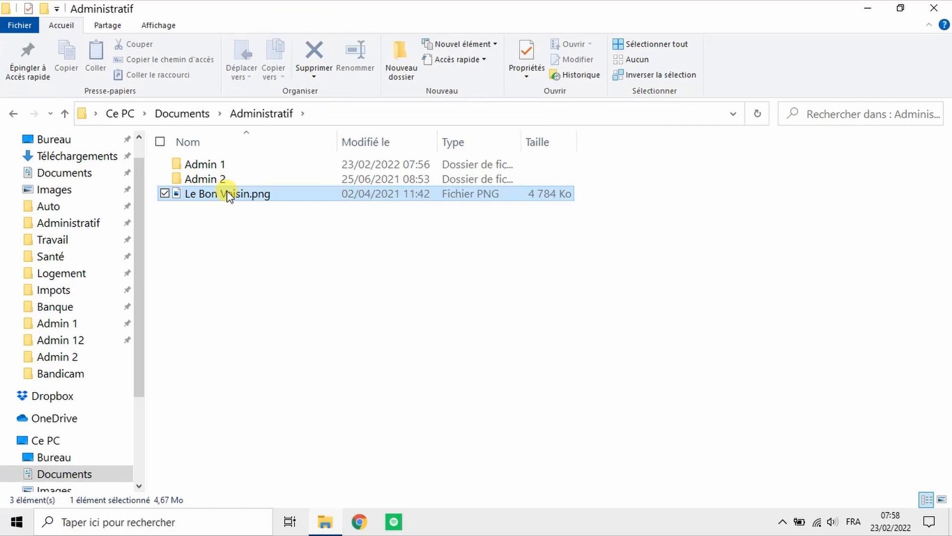
pyautogui.rightClick(228, 196)
pyautogui.click(268, 414)
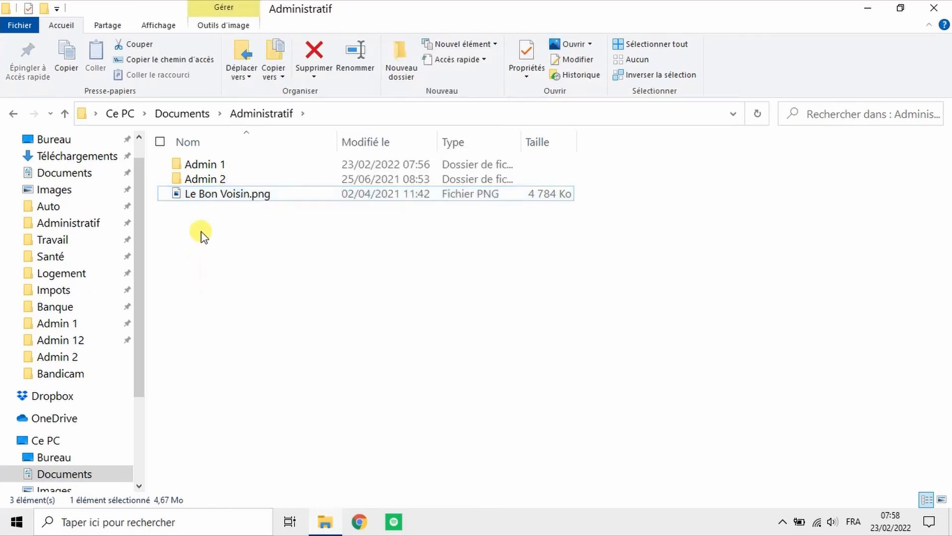
# - Open the name of Le Bon Voisin.png for editing directly in the file list and leave it without a new name
pyautogui.click(233, 193)
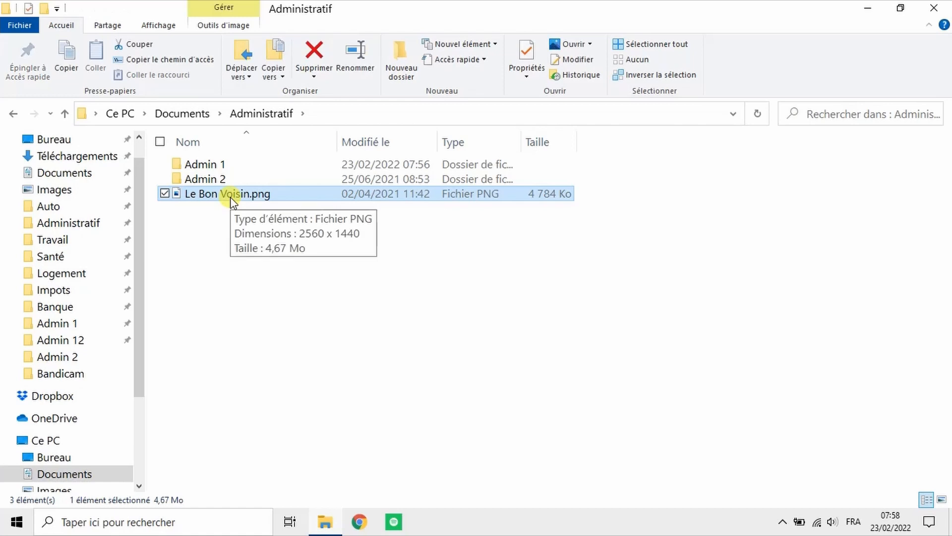
pyautogui.click(232, 196)
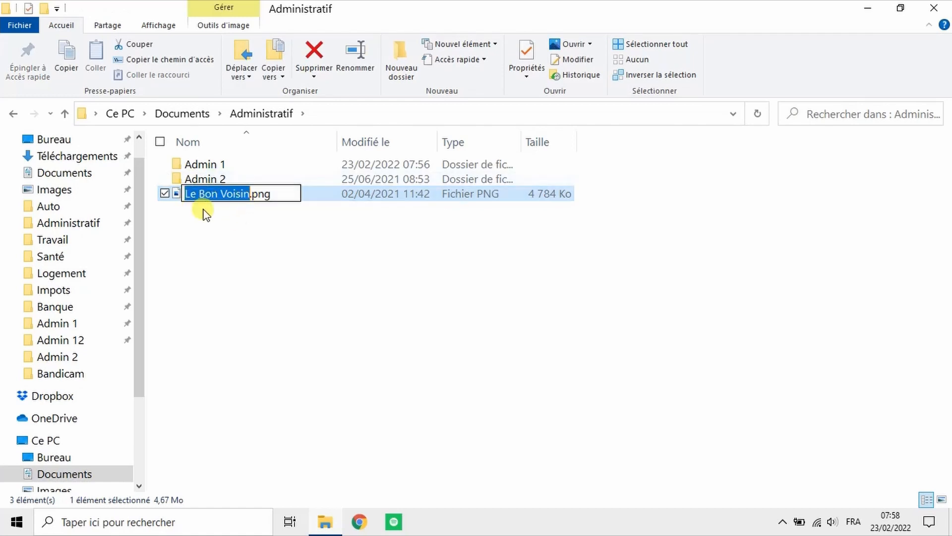
pyautogui.click(240, 210)
pyautogui.click(251, 197)
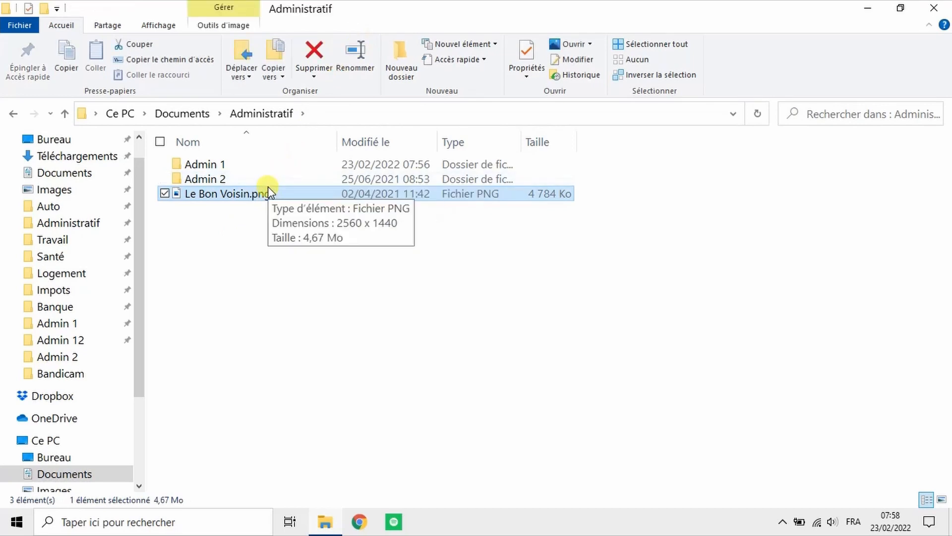
# - Create a new folder named rthgvre in the Administratif folder
pyautogui.click(407, 75)
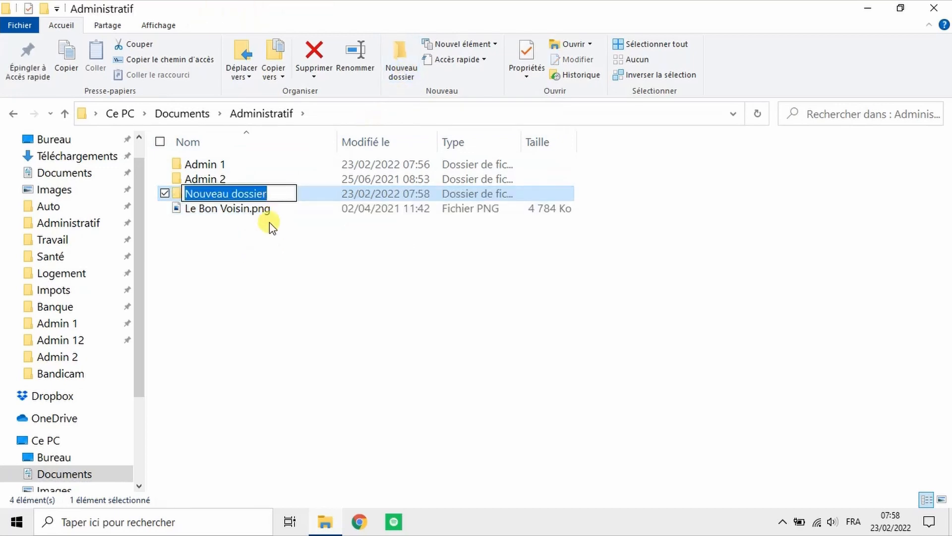
pyautogui.write('rthgvre')
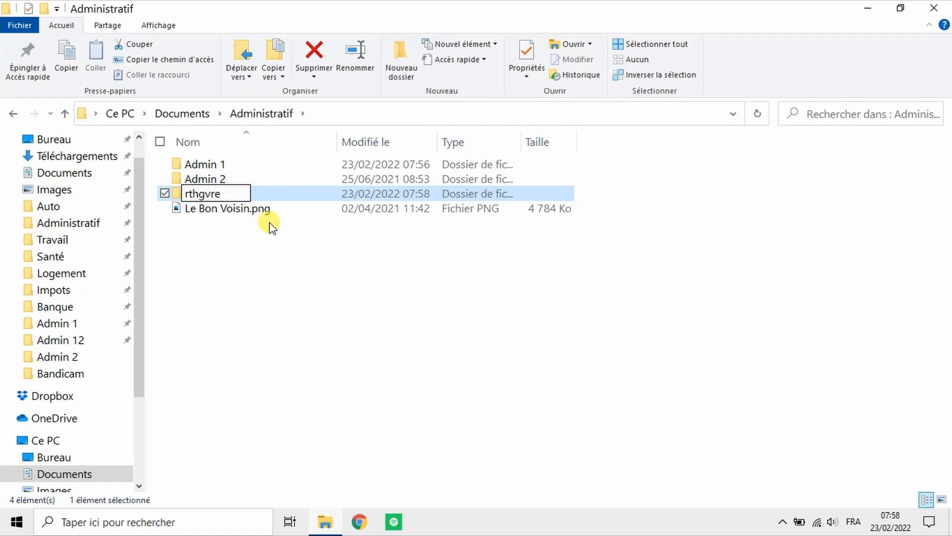
pyautogui.press('Return')
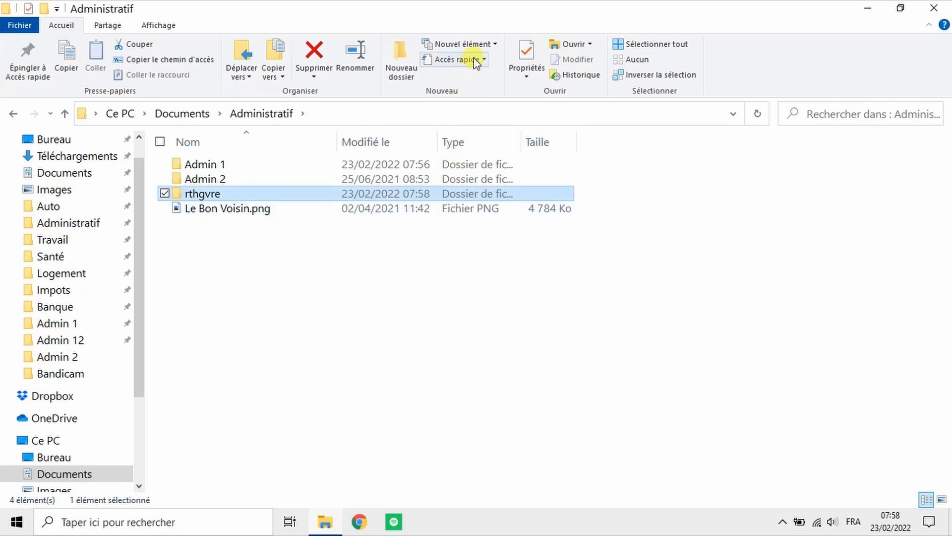
# - Create a new compressed folder in Administratif with Nouvel élément and keep its default name
pyautogui.click(495, 44)
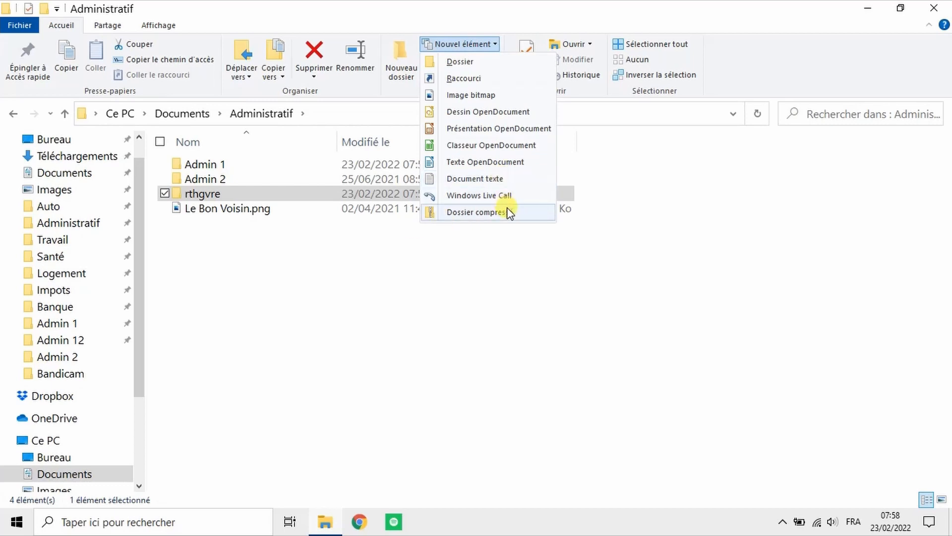
pyautogui.click(463, 214)
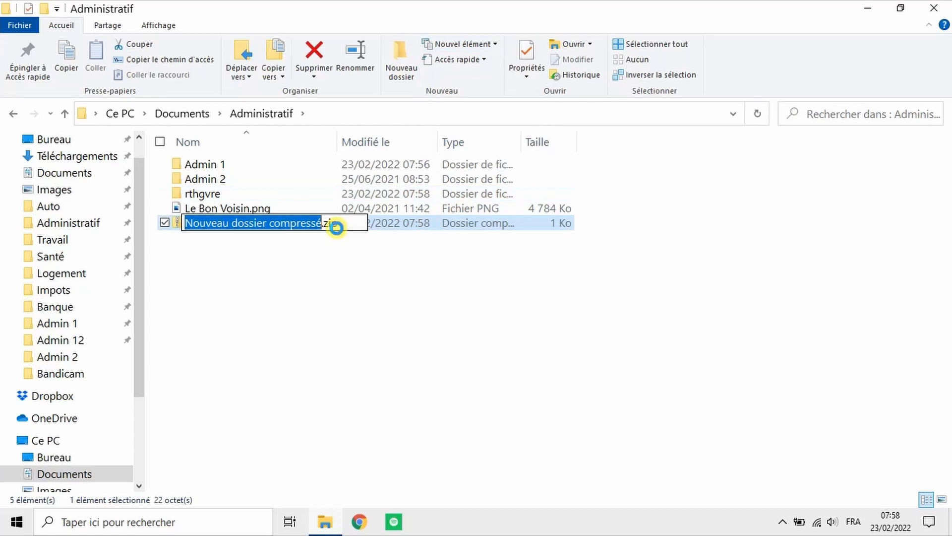
pyautogui.click(337, 226)
pyautogui.doubleClick(333, 224)
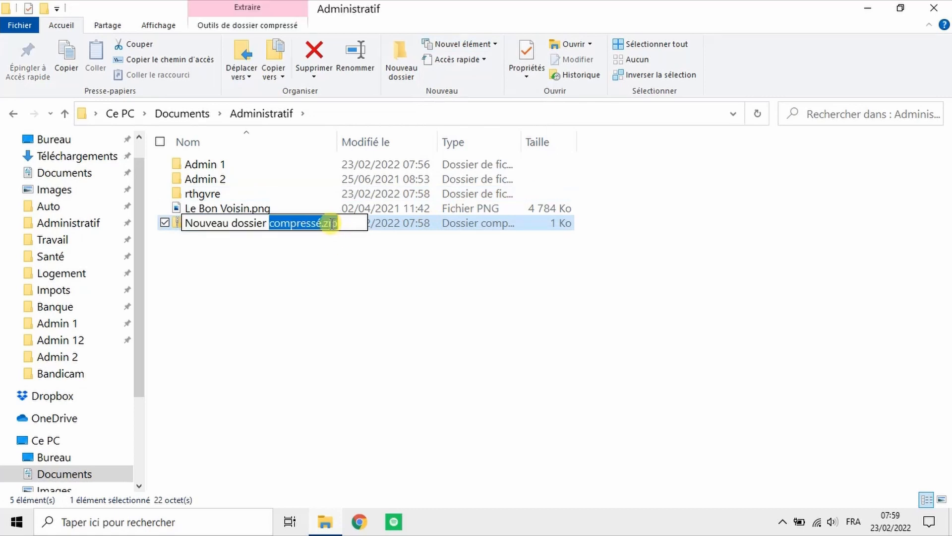
pyautogui.click(318, 258)
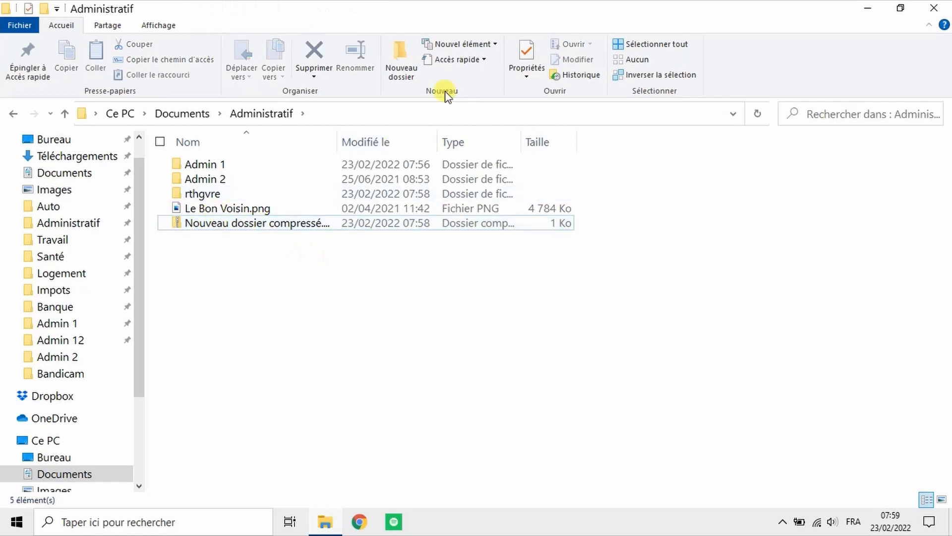
# - Review the Accès rapide options in the Nouveau group for the rthgvre folder without applying any
pyautogui.click(276, 225)
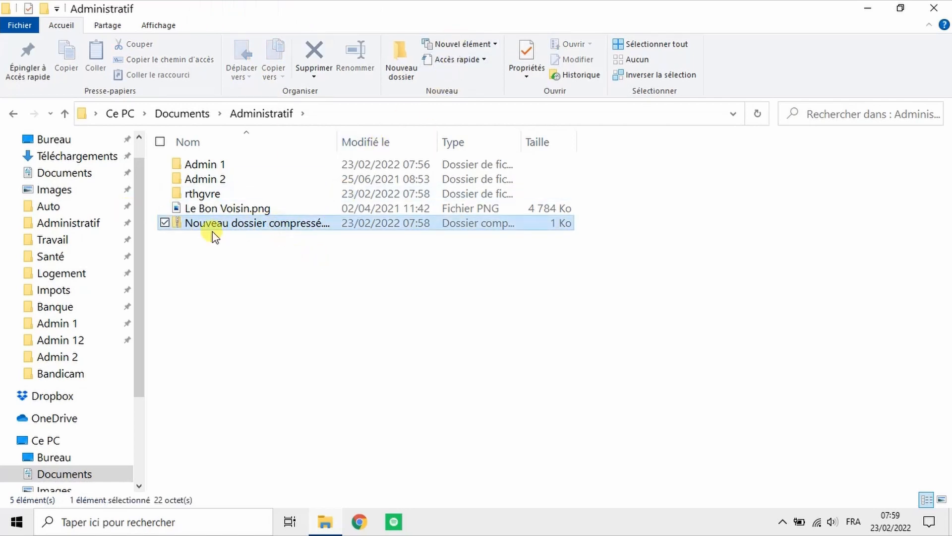
pyautogui.click(385, 194)
pyautogui.click(477, 59)
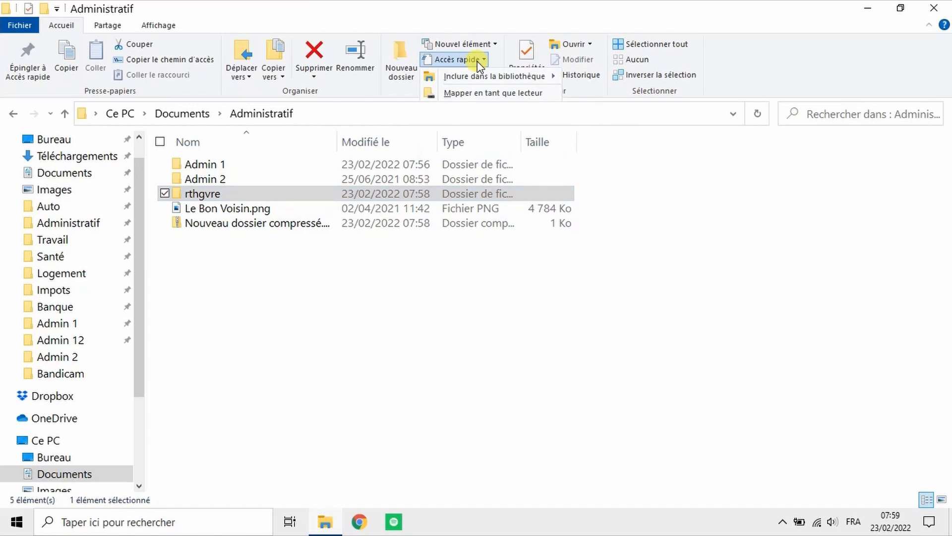
pyautogui.moveTo(492, 79)
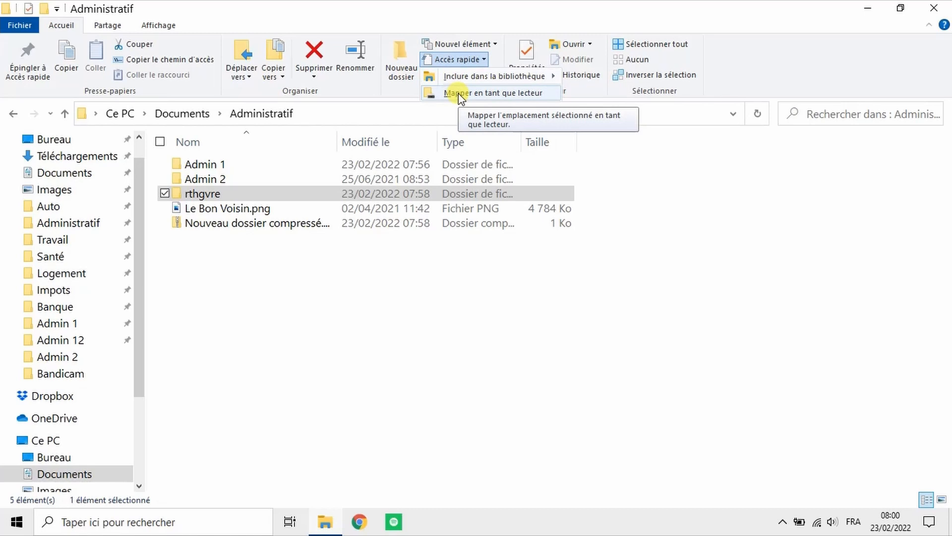
pyautogui.click(507, 27)
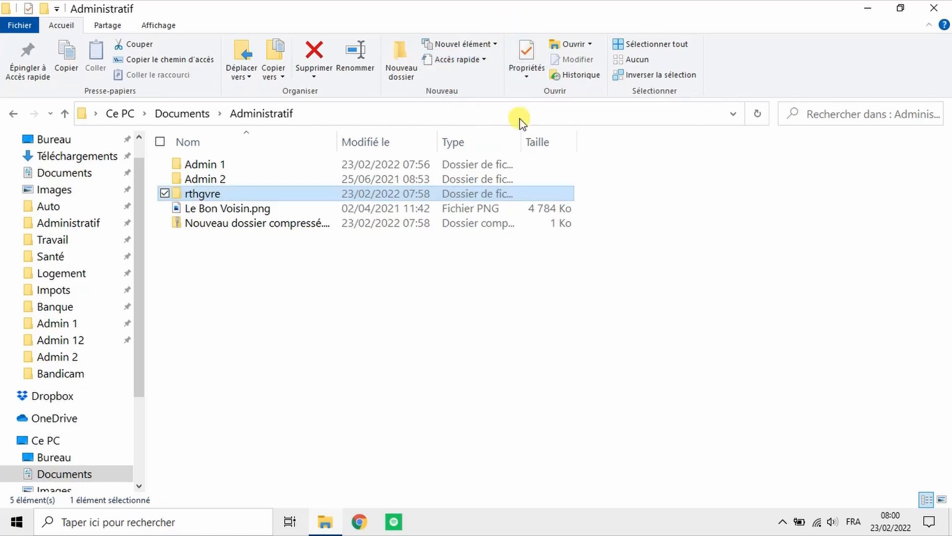
# - View the general properties of the rthgvre folder, close them, and review the other Propriétés options
pyautogui.click(528, 53)
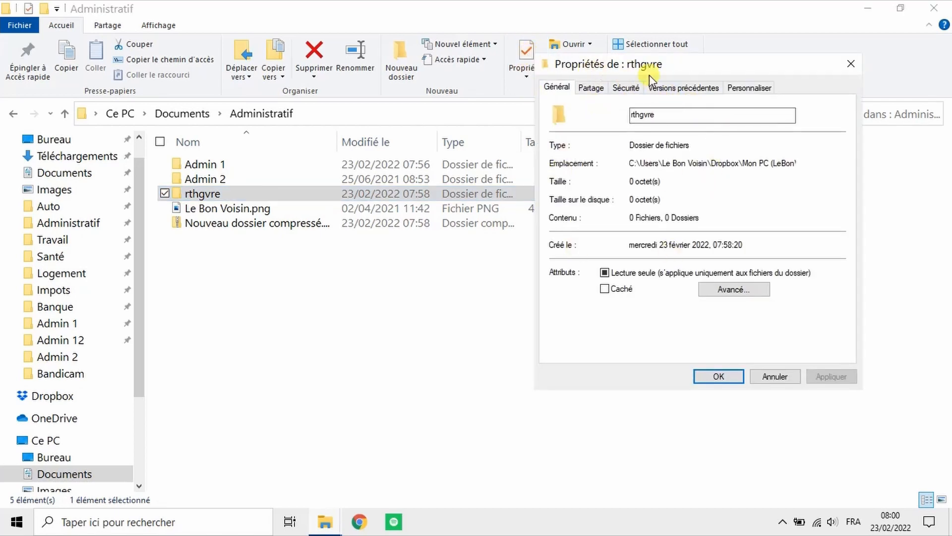
pyautogui.click(849, 66)
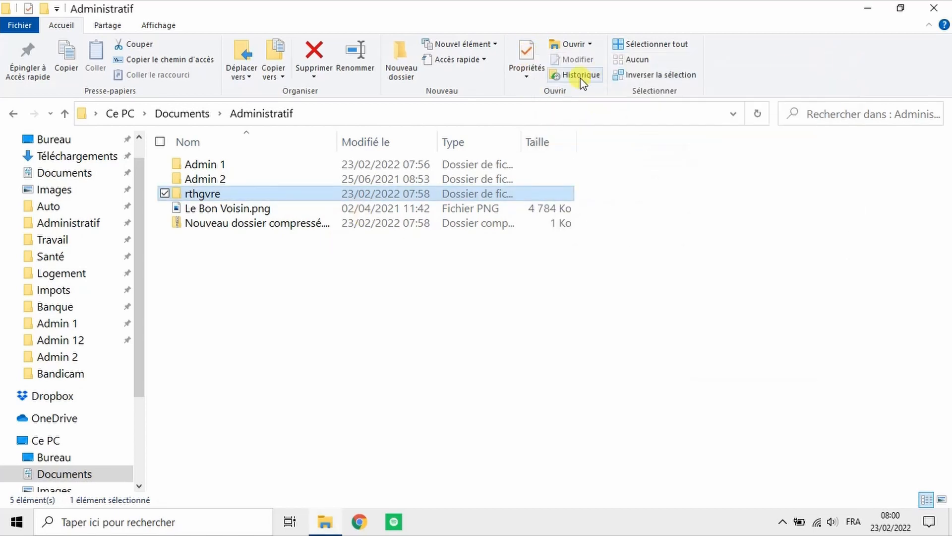
pyautogui.click(535, 78)
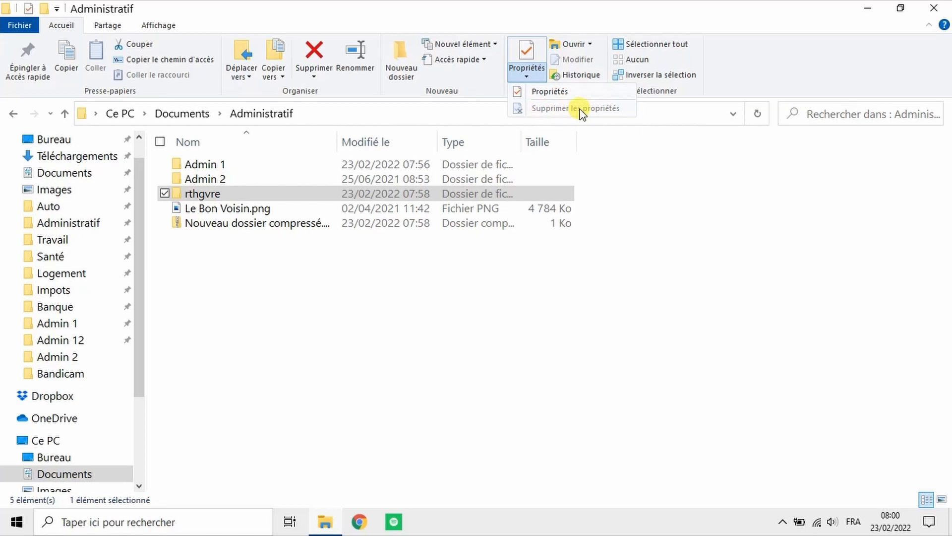
pyautogui.click(596, 140)
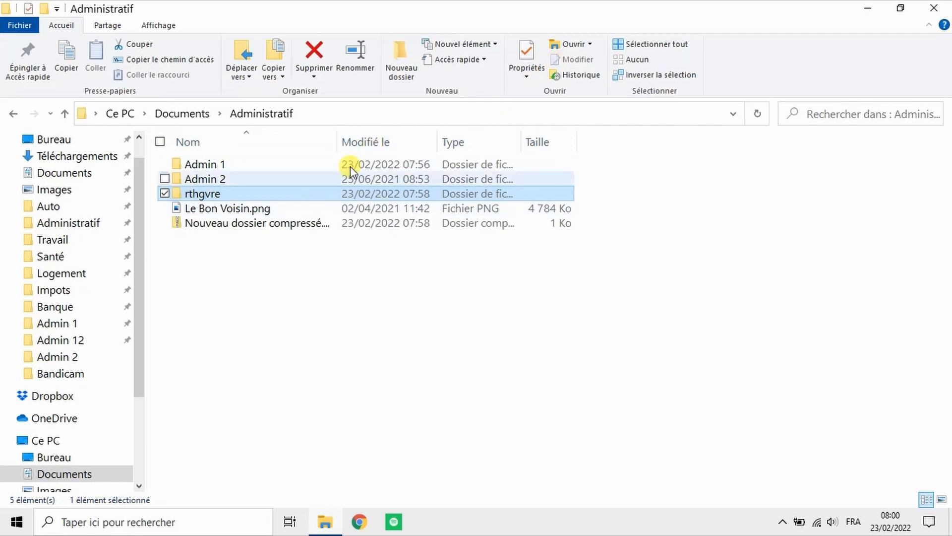
# - Open Le Bon Voisin.png in Paint using the Modifier command and close it without editing the image
pyautogui.click(323, 299)
pyautogui.click(227, 193)
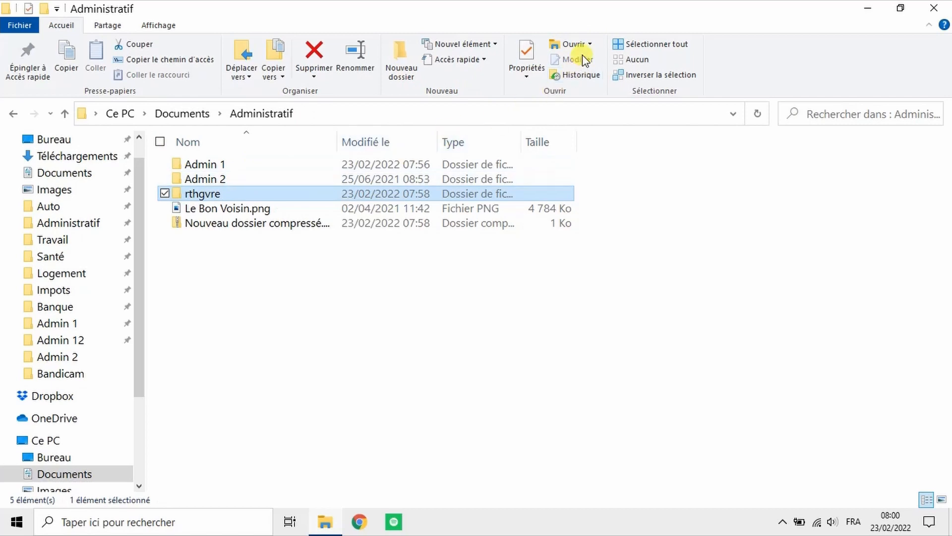
pyautogui.click(217, 207)
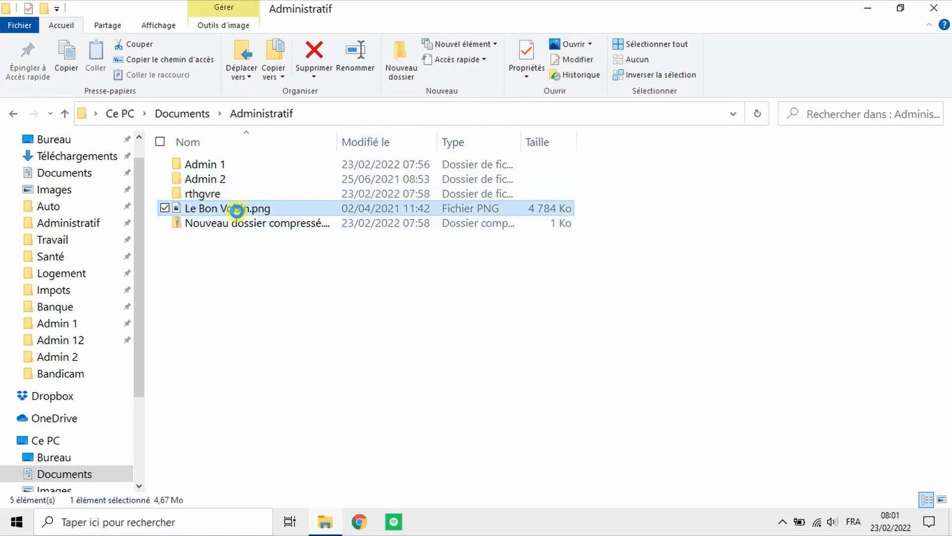
pyautogui.click(590, 62)
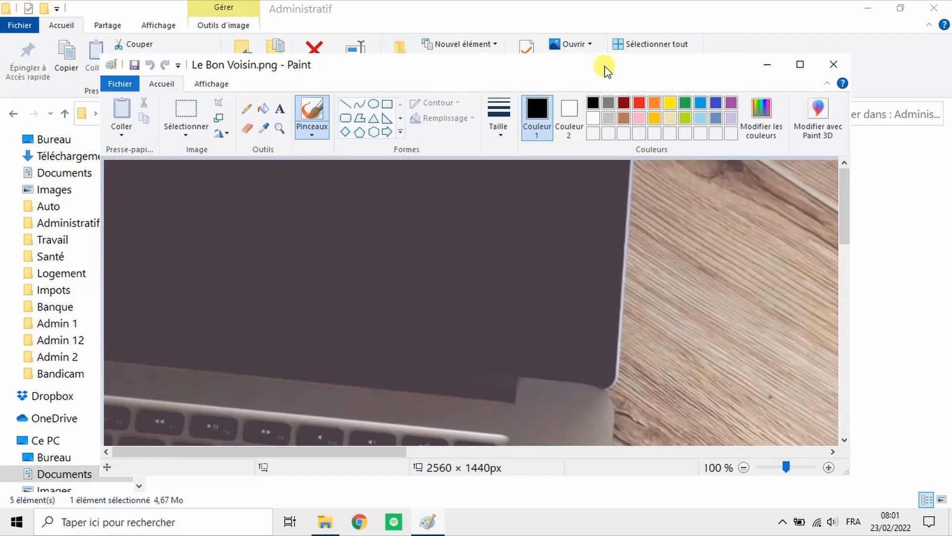
pyautogui.click(834, 64)
# - Select every item in the Administratif folder using Sélectionner tout, starting from Admin 2, and clear the selection
pyautogui.click(594, 179)
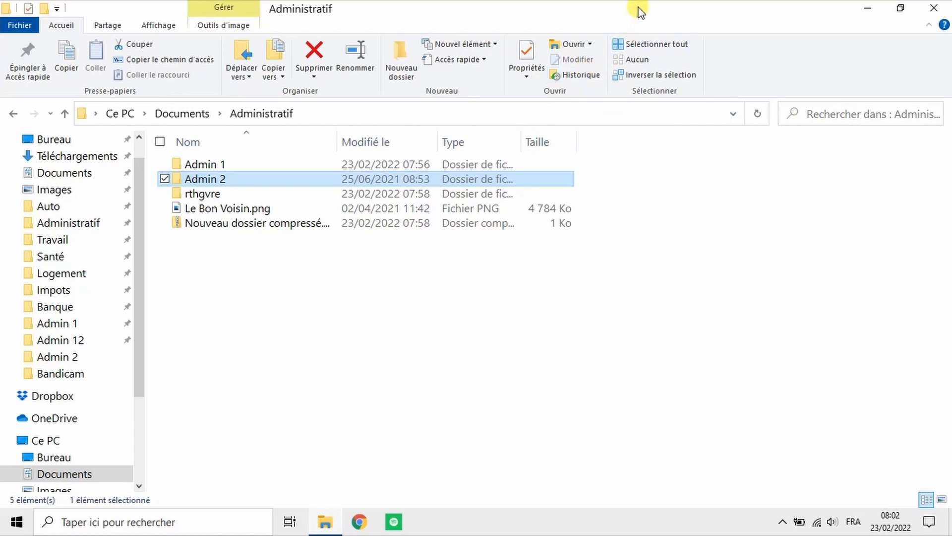
pyautogui.click(656, 45)
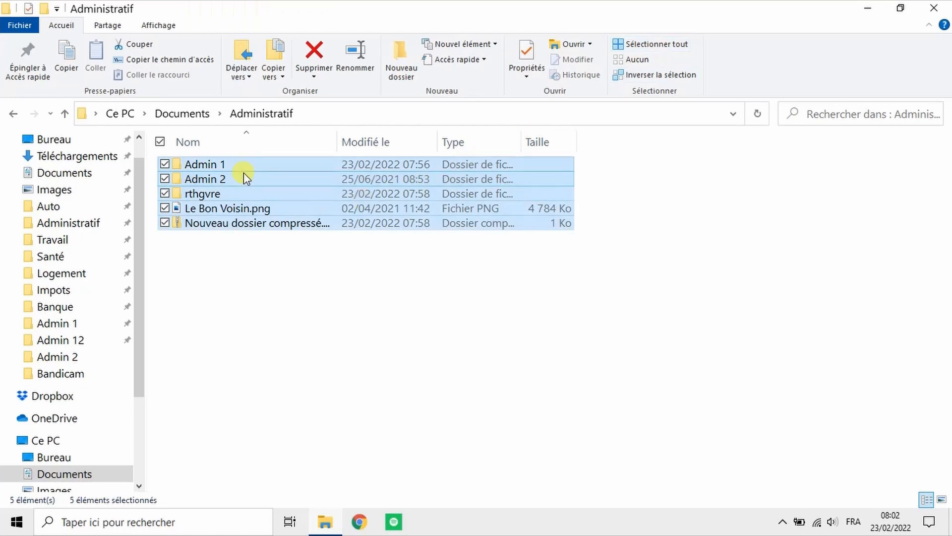
pyautogui.click(271, 263)
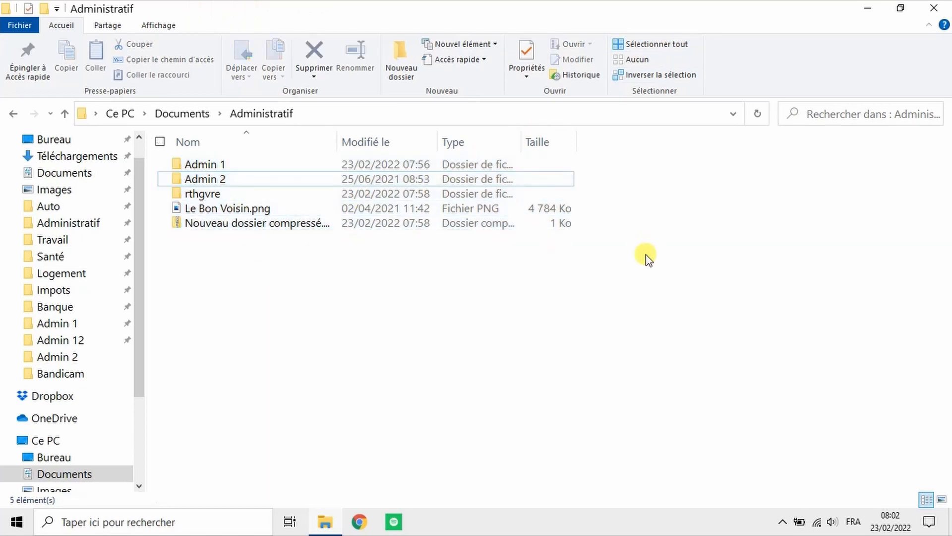
# - Select all the items by drawing a selection box around them and deselect them with the Aucun command
pyautogui.moveTo(626, 267); pyautogui.dragTo(522, 227)
pyautogui.moveTo(311, 171); pyautogui.dragTo(300, 162)
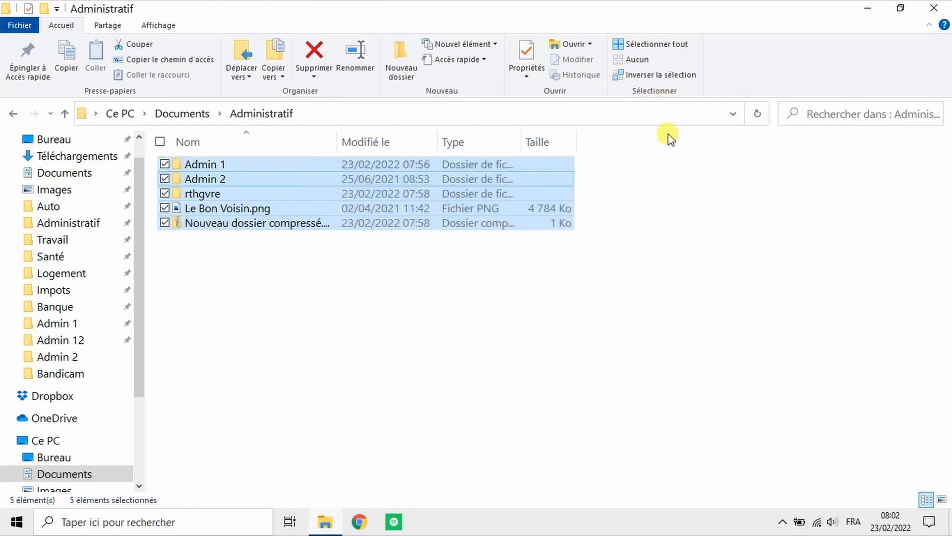
pyautogui.click(640, 60)
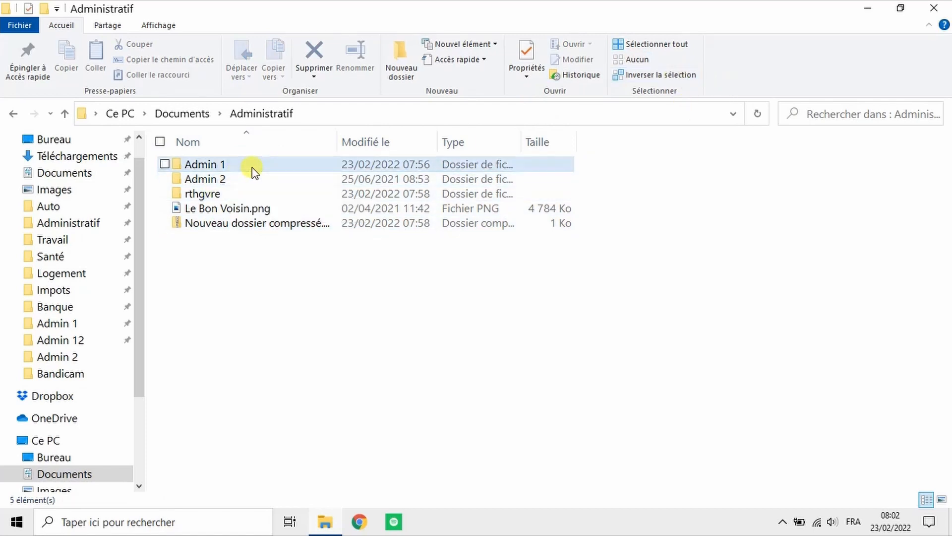
# - Select the Admin 1 and Admin 2 folders, invert the selection, and clear it
pyautogui.click(253, 180)
pyautogui.click(165, 165)
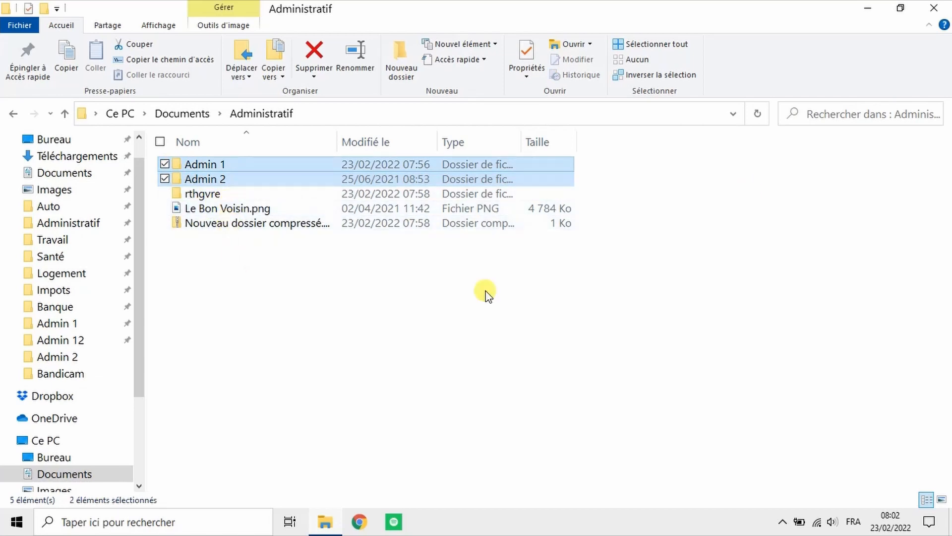
pyautogui.click(678, 76)
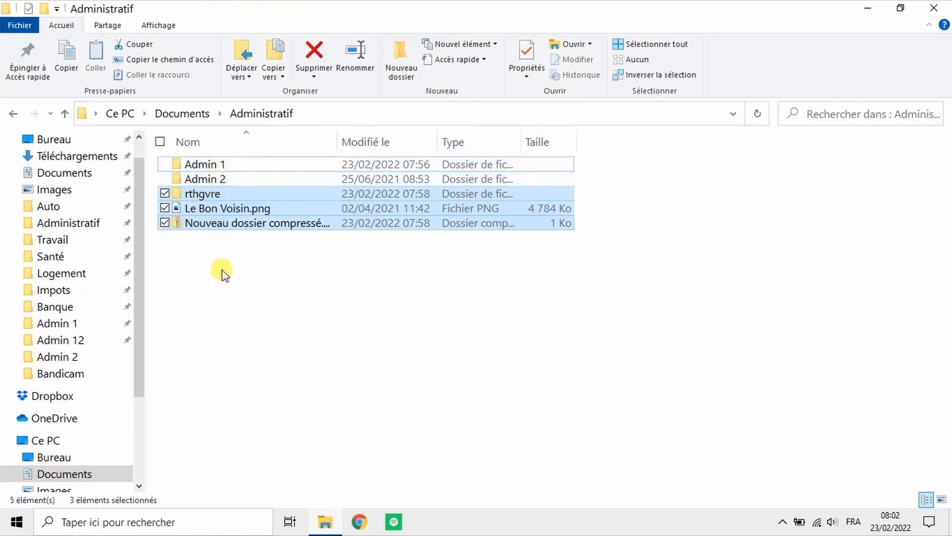
pyautogui.click(234, 259)
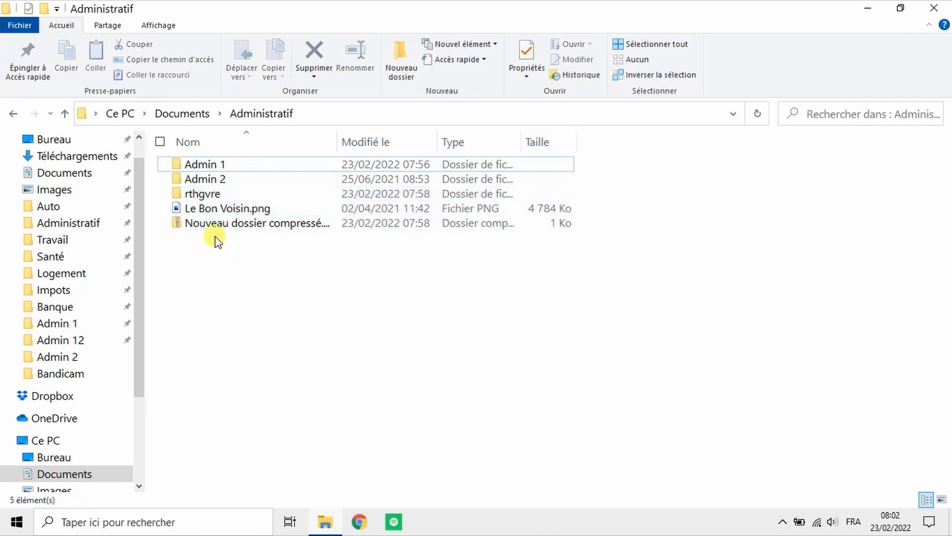
# - Toggle the selection of the whole list with its header checkbox, and tick all five items individually before clearing them
pyautogui.click(161, 143)
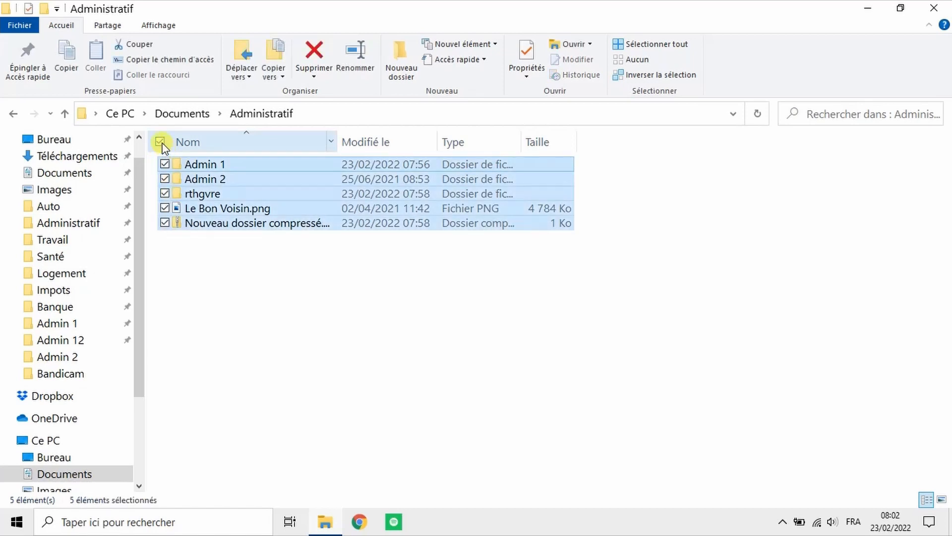
pyautogui.click(160, 143)
pyautogui.click(165, 164)
pyautogui.click(165, 194)
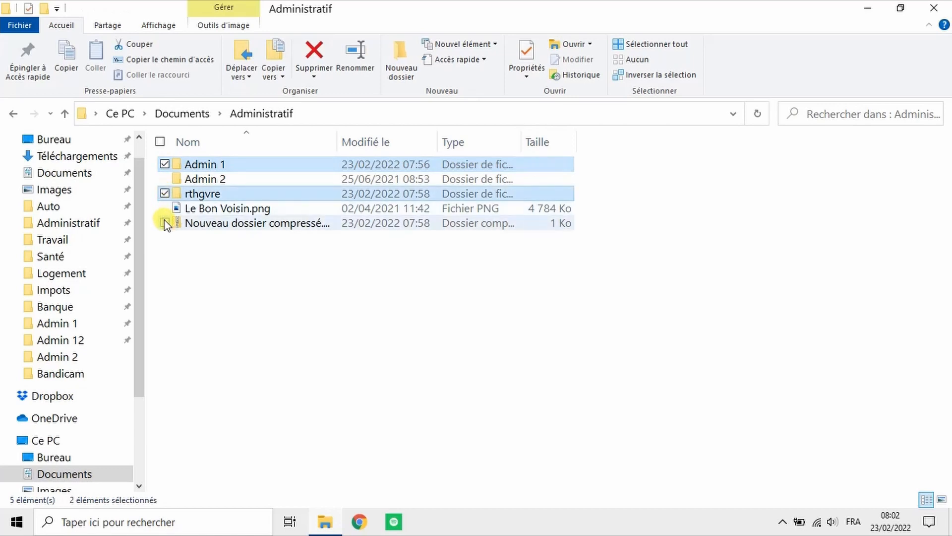
pyautogui.click(164, 223)
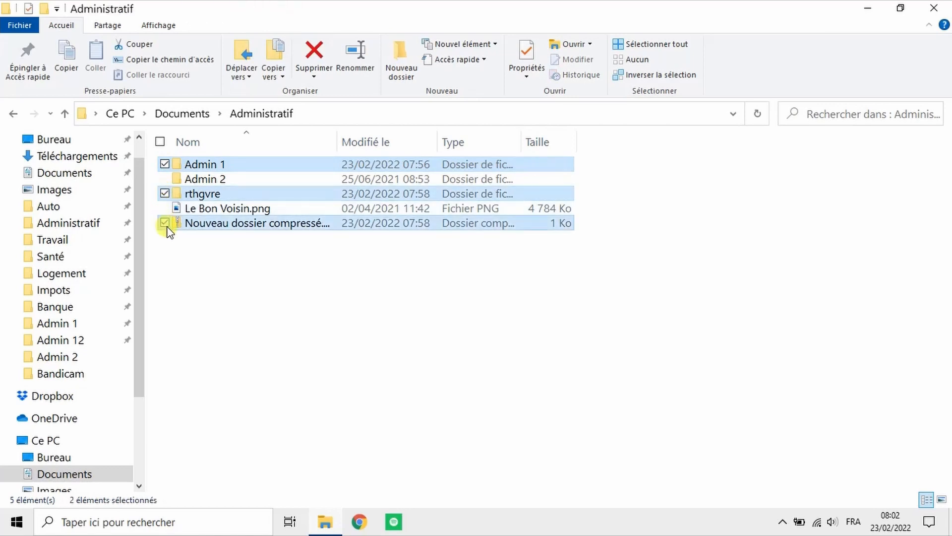
pyautogui.click(165, 179)
pyautogui.click(165, 208)
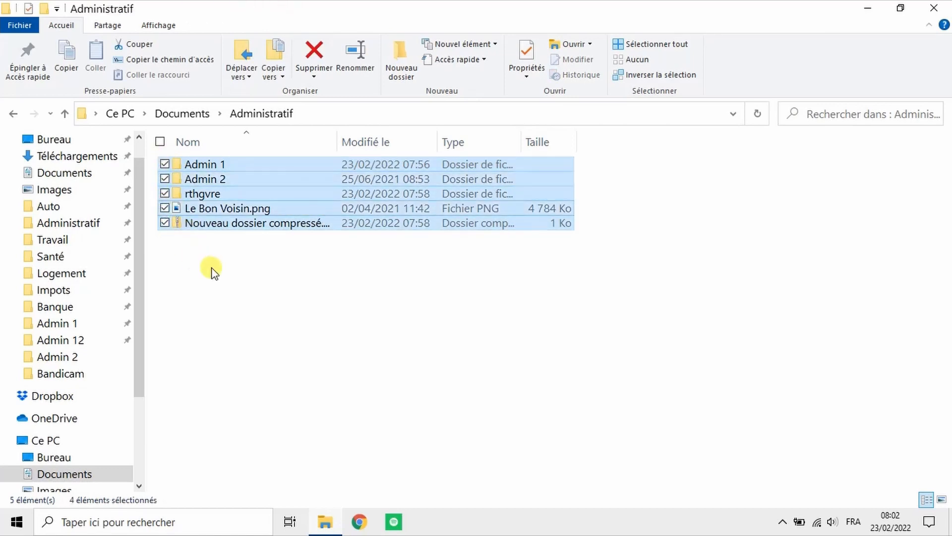
pyautogui.click(378, 258)
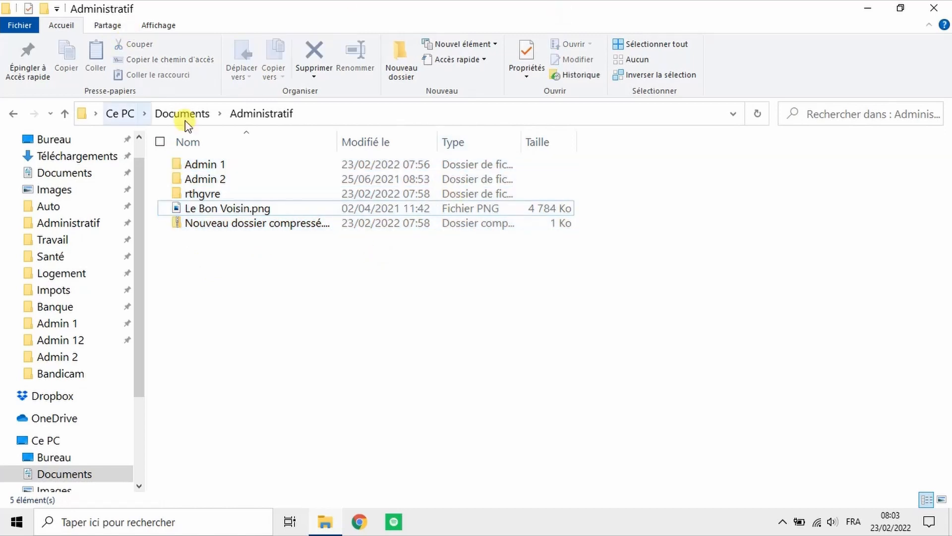
# - Display the Partage commands and select Le Bon Voisin.png as the file to share
pyautogui.click(107, 25)
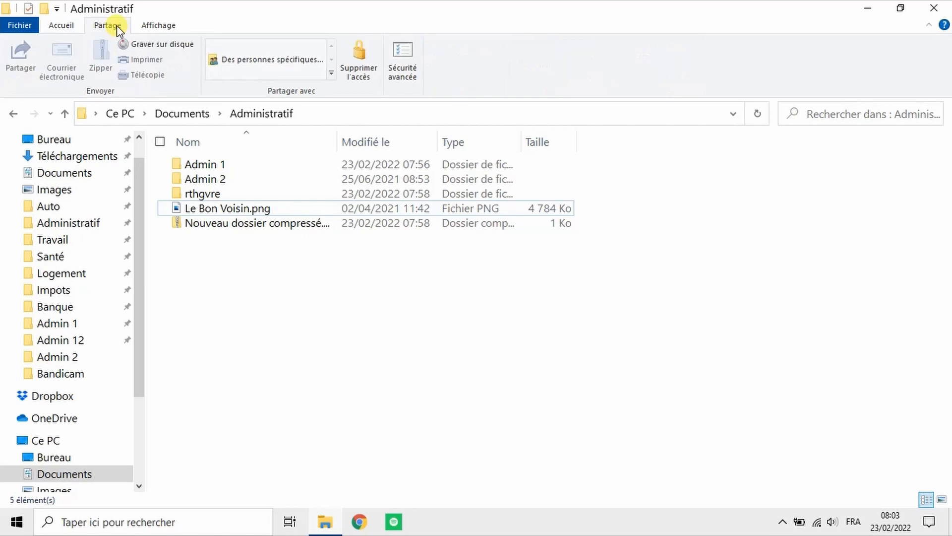
pyautogui.click(228, 208)
pyautogui.click(292, 246)
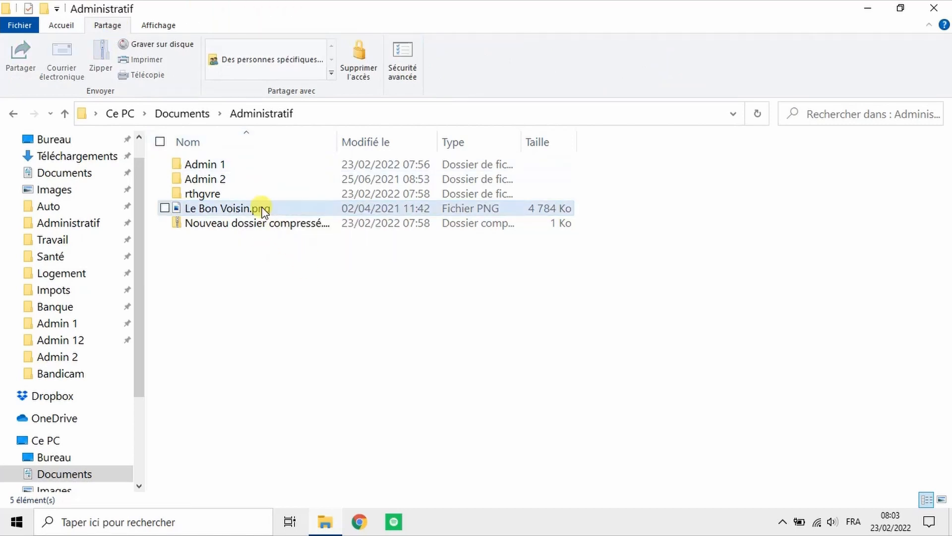
pyautogui.click(256, 192)
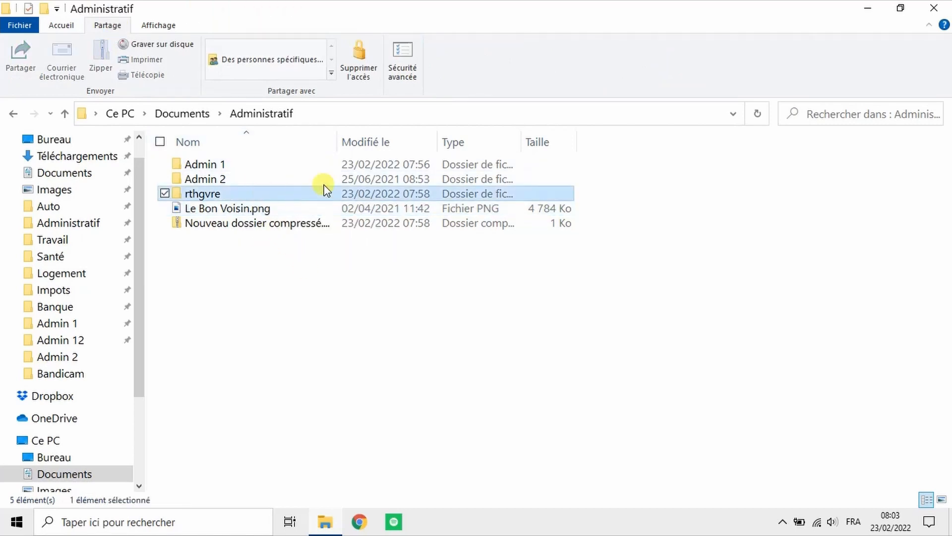
pyautogui.click(258, 209)
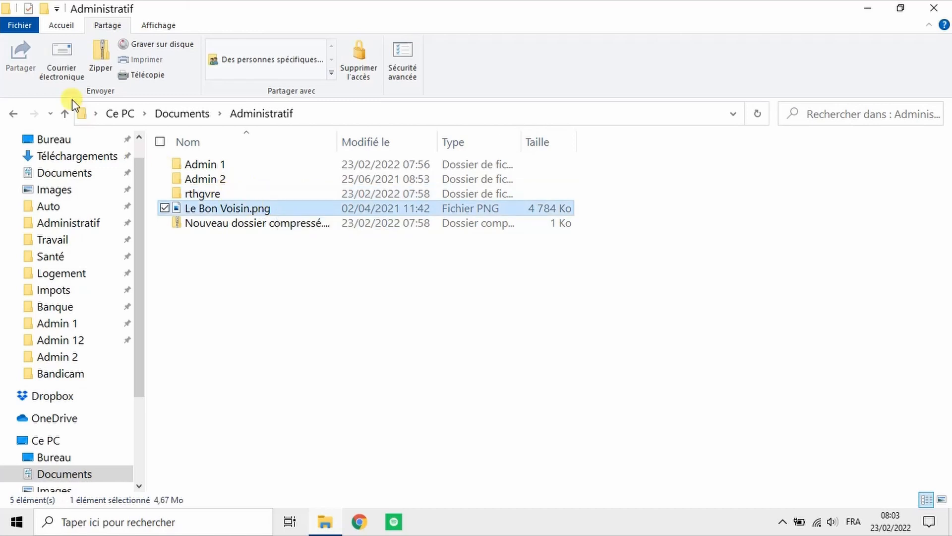
# - Open the Partager window for Le Bon Voisin.png and dismiss it
pyautogui.click(20, 53)
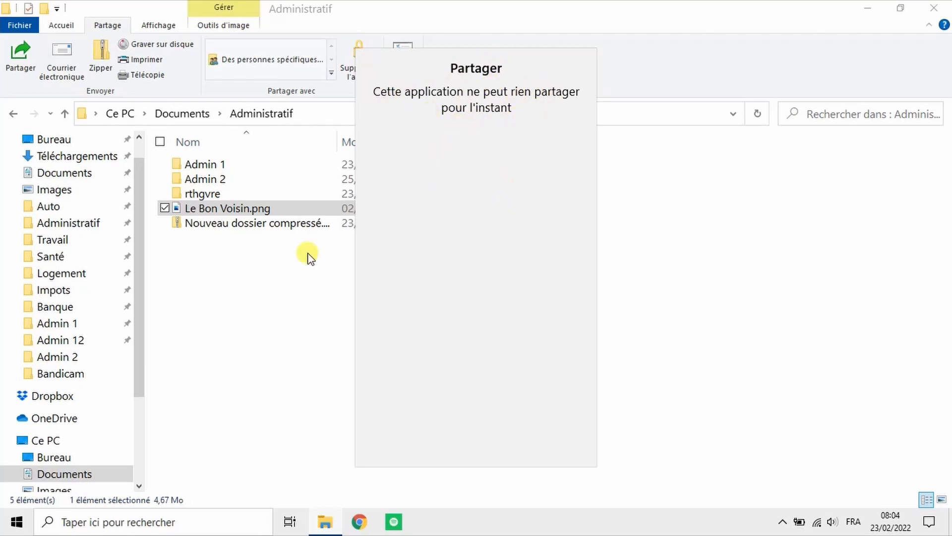
pyautogui.click(219, 261)
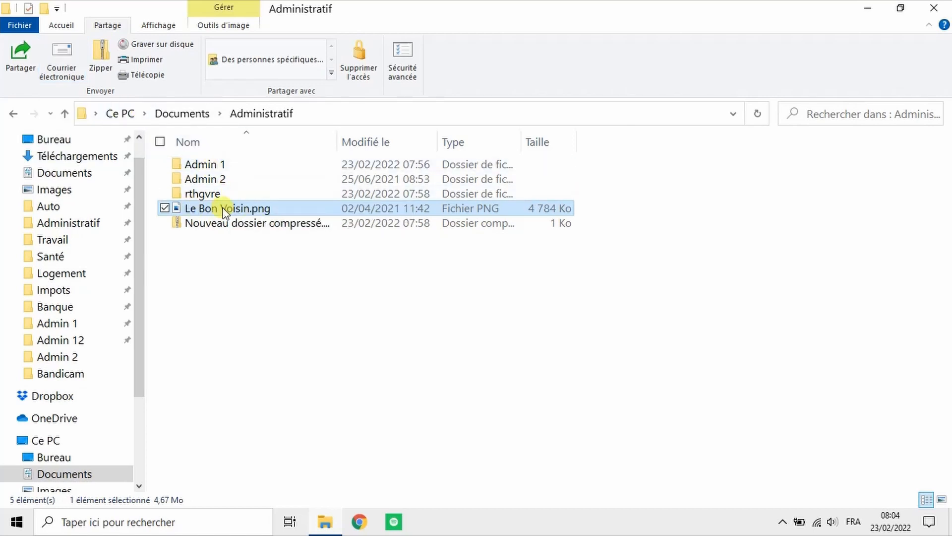
# - Select the Nouveau dossier compressé archive, open its network access window for sharing with specific people, and close it without sharing
pyautogui.click(224, 223)
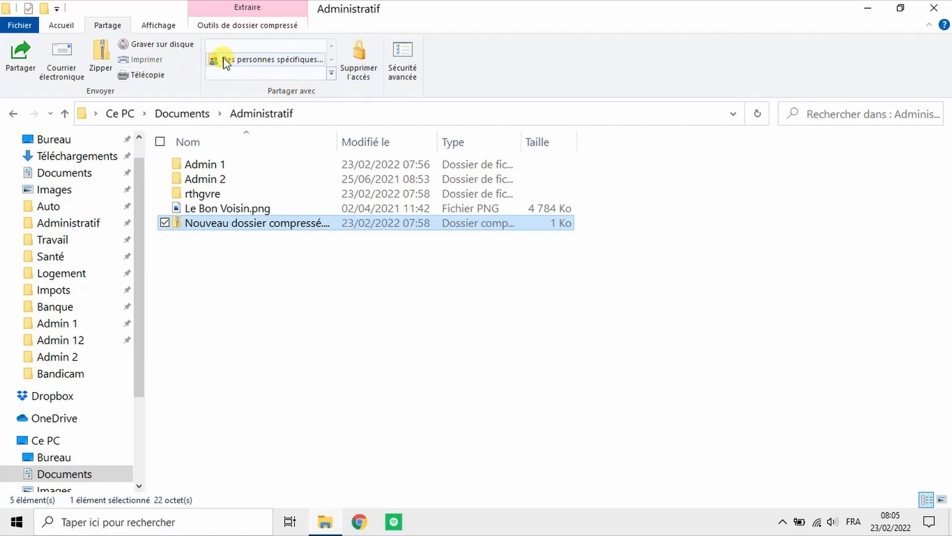
pyautogui.click(270, 63)
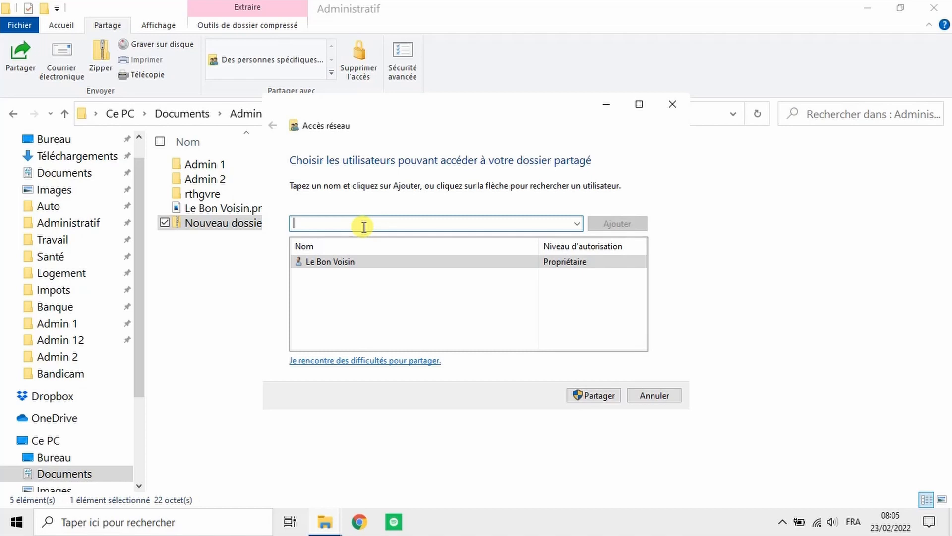
pyautogui.click(674, 103)
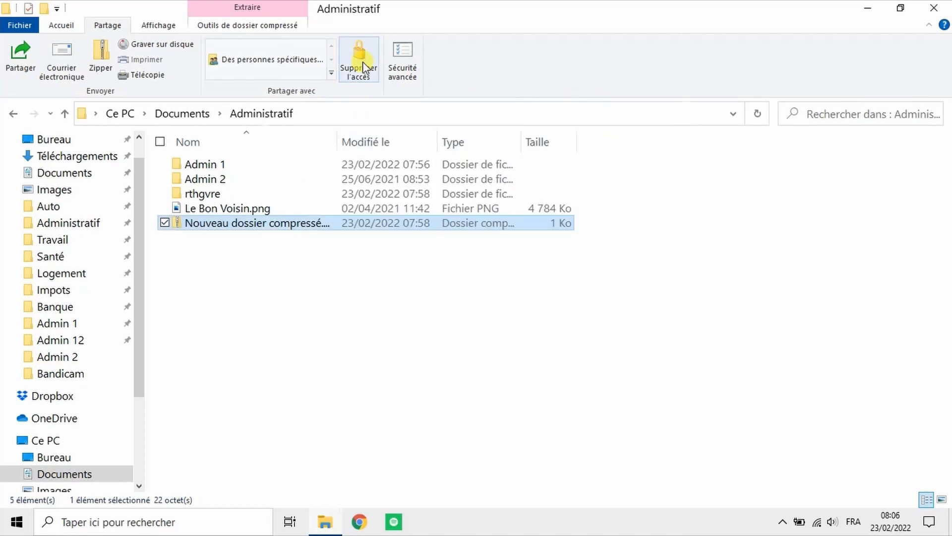
# - View the Supprimer l'accès options and the advanced security settings of the compressed folder, closing both without changes
pyautogui.click(362, 64)
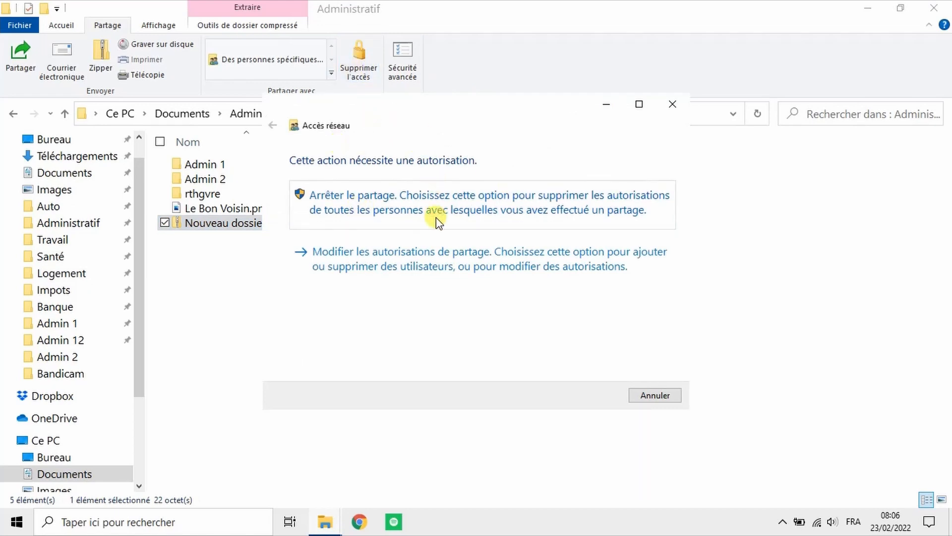
pyautogui.click(670, 104)
pyautogui.click(403, 53)
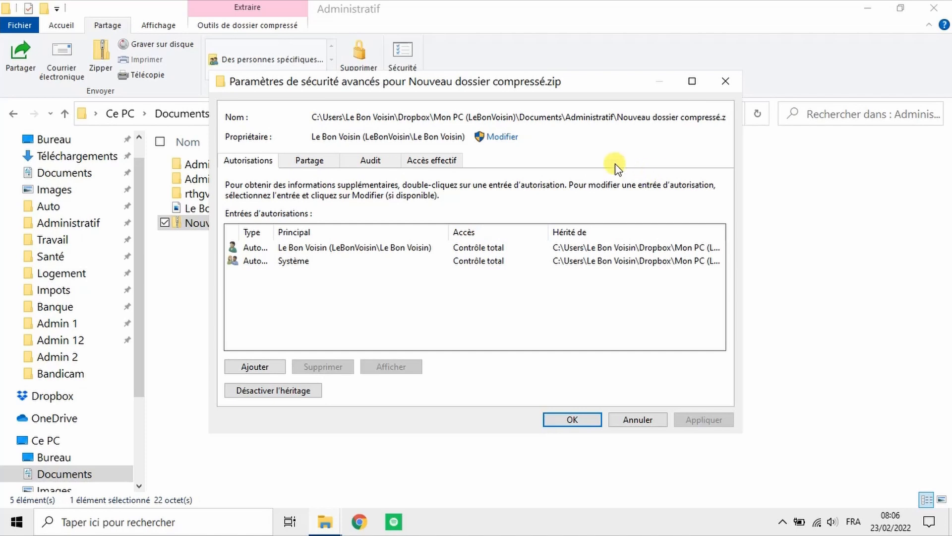
pyautogui.click(725, 81)
# - Display the Affichage commands, and hide and restore the navigation pane
pyautogui.click(158, 26)
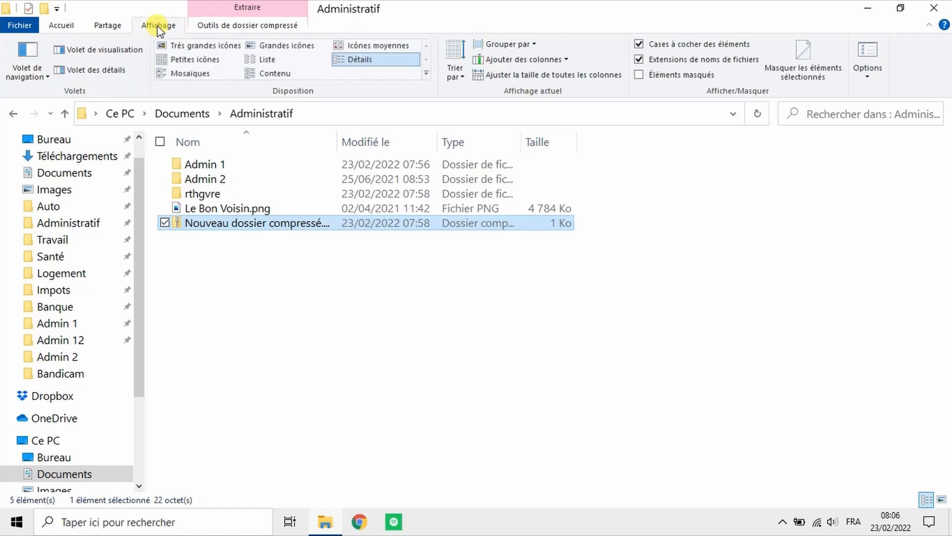
pyautogui.click(33, 77)
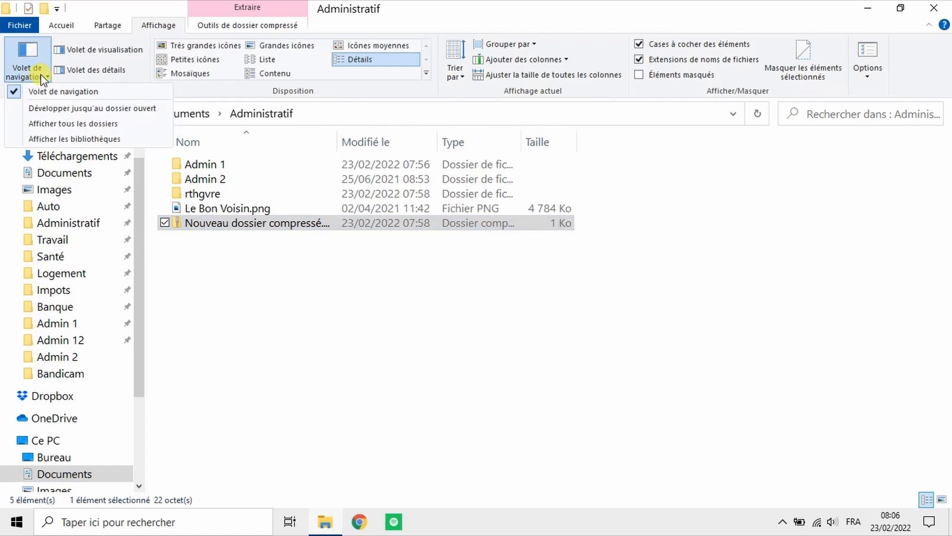
pyautogui.click(106, 91)
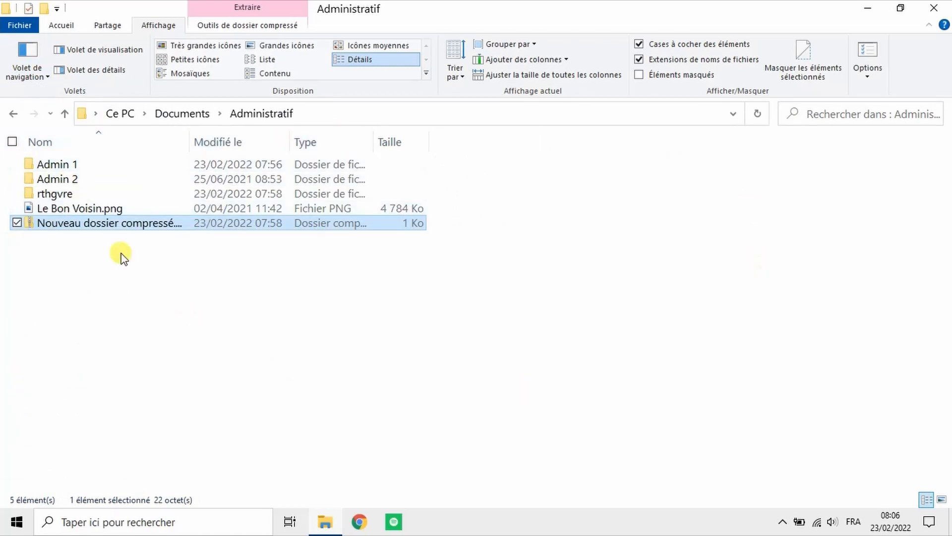
pyautogui.click(22, 80)
pyautogui.click(26, 88)
# - Make the navigation pane expand to the open folder with the Développer jusqu'au dossier ouvert option
pyautogui.click(31, 78)
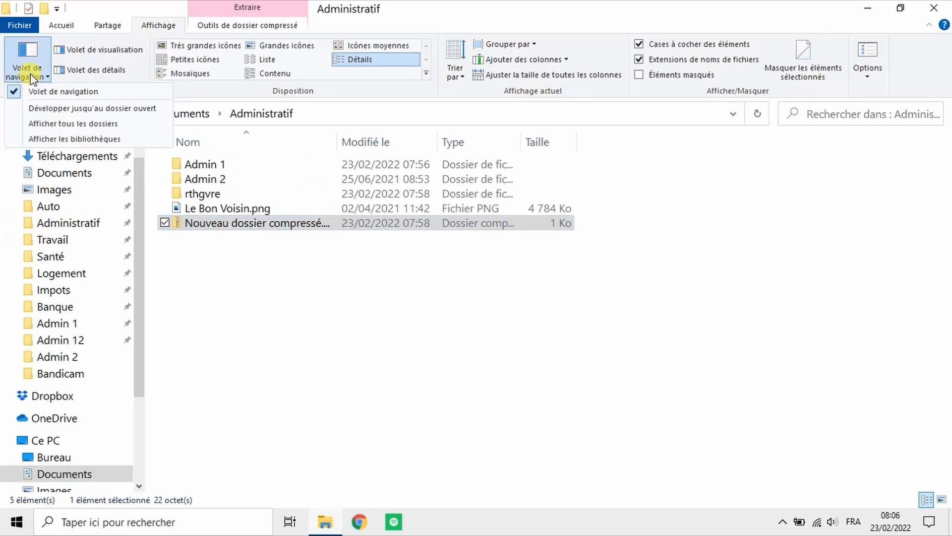
pyautogui.click(96, 109)
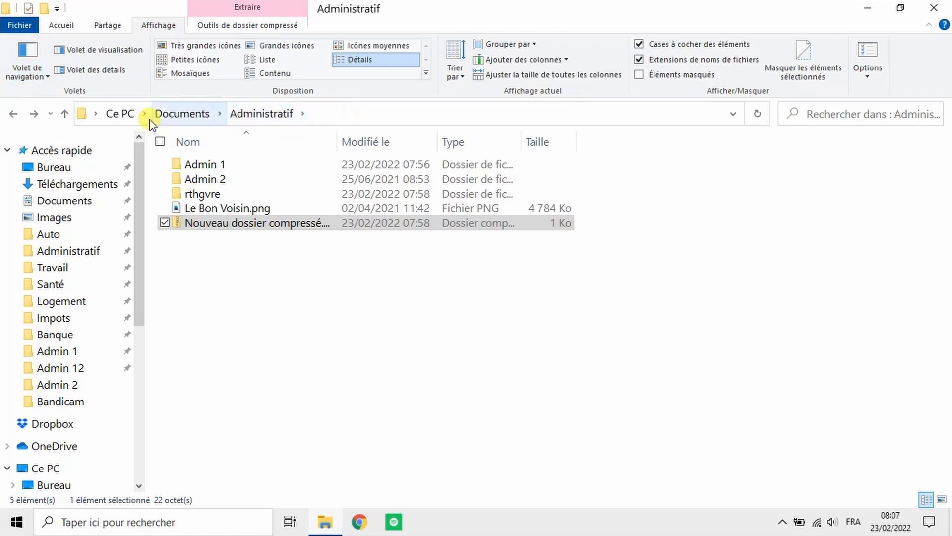
pyautogui.click(17, 81)
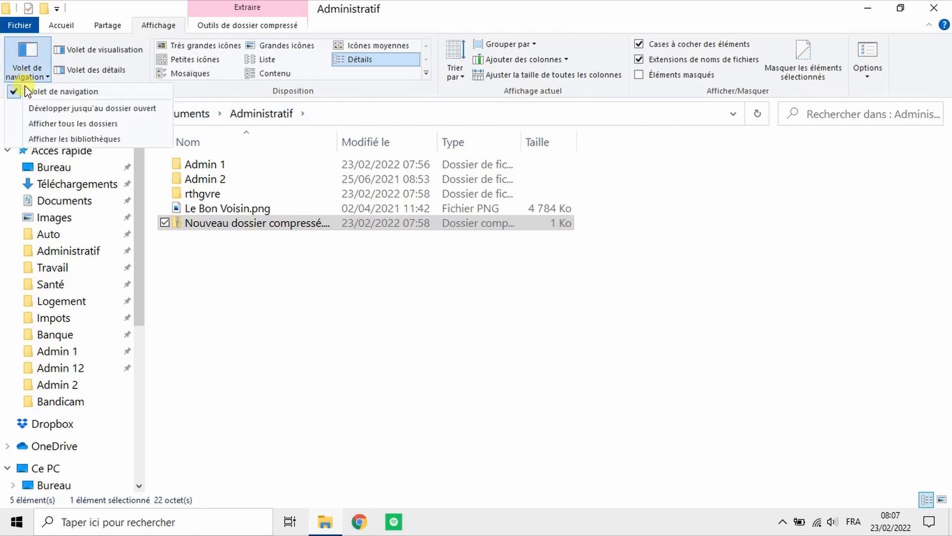
pyautogui.click(52, 106)
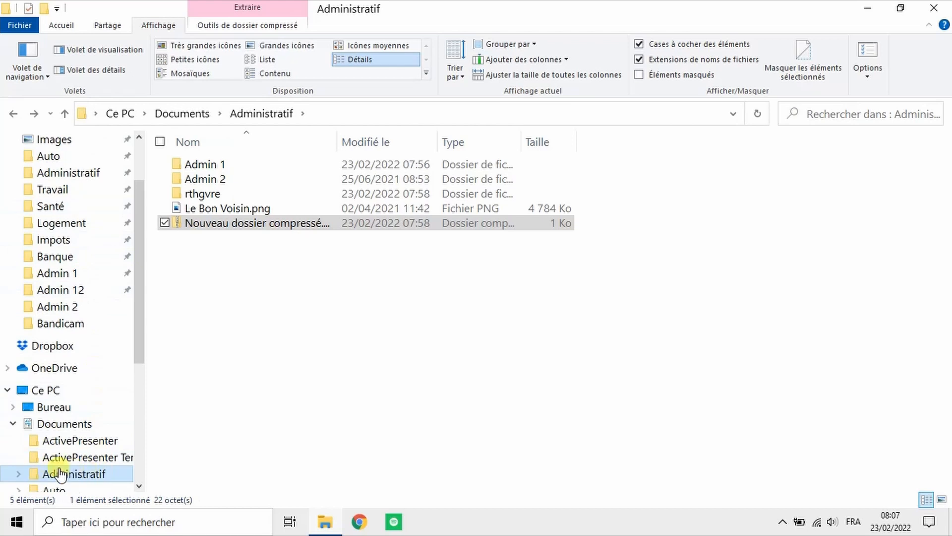
# - Show all folders in the navigation pane and look through the resulting tree
pyautogui.click(31, 70)
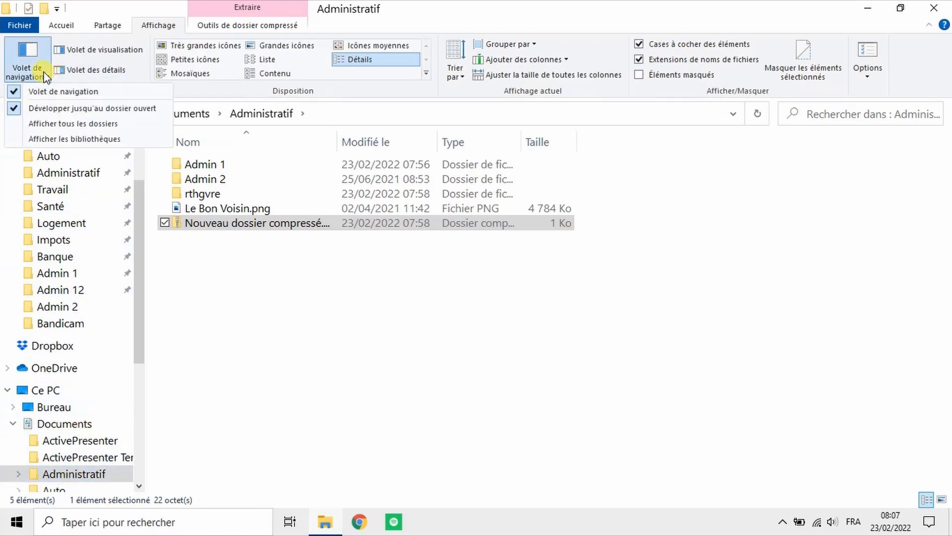
pyautogui.click(145, 130)
pyautogui.scroll(-4, 127, 164)
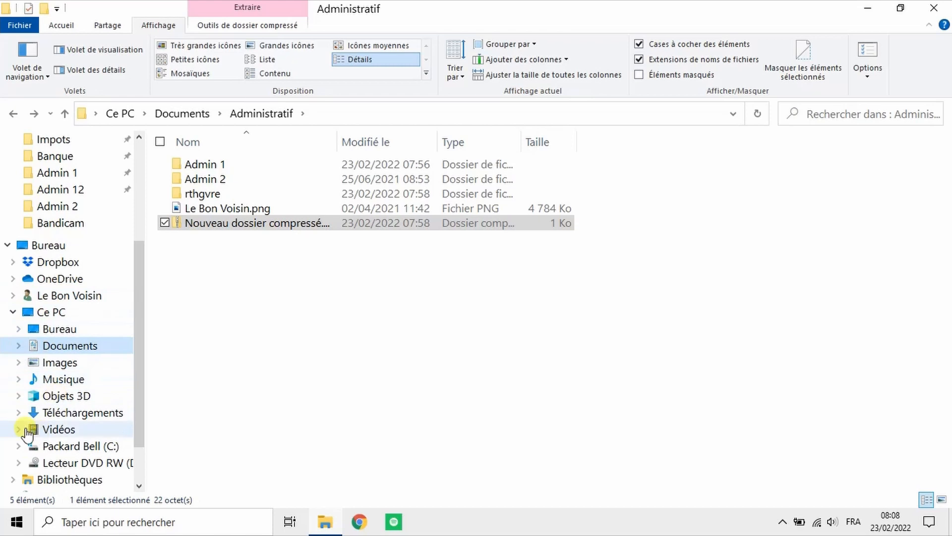
# - Show the libraries in the navigation pane and expand Bibliothèques to list its contents
pyautogui.click(28, 62)
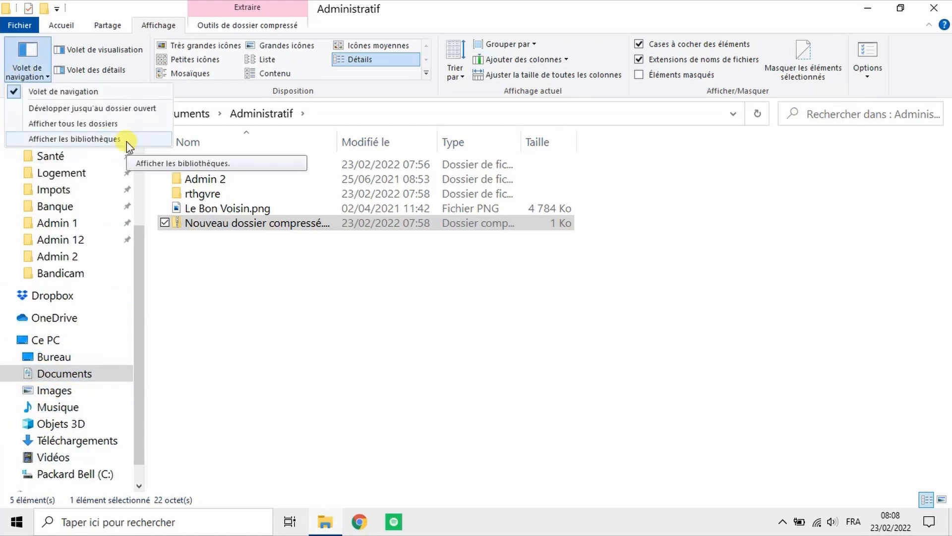
pyautogui.click(127, 142)
pyautogui.scroll(-1, 18, 370)
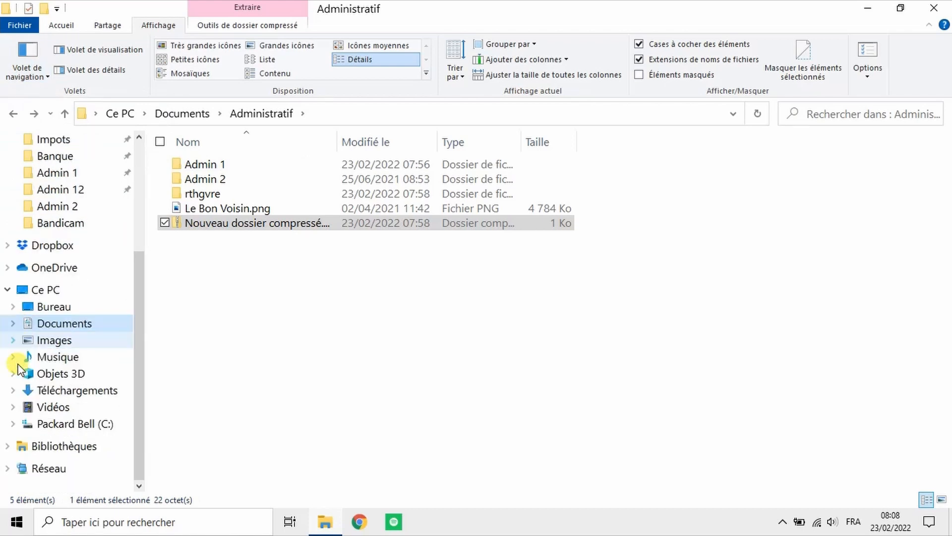
pyautogui.click(8, 445)
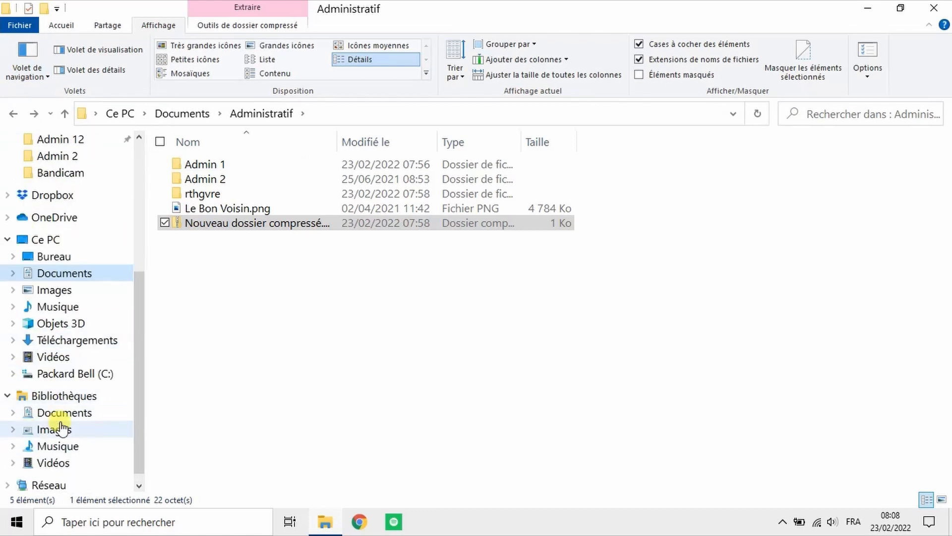
pyautogui.scroll(-1, 61, 427)
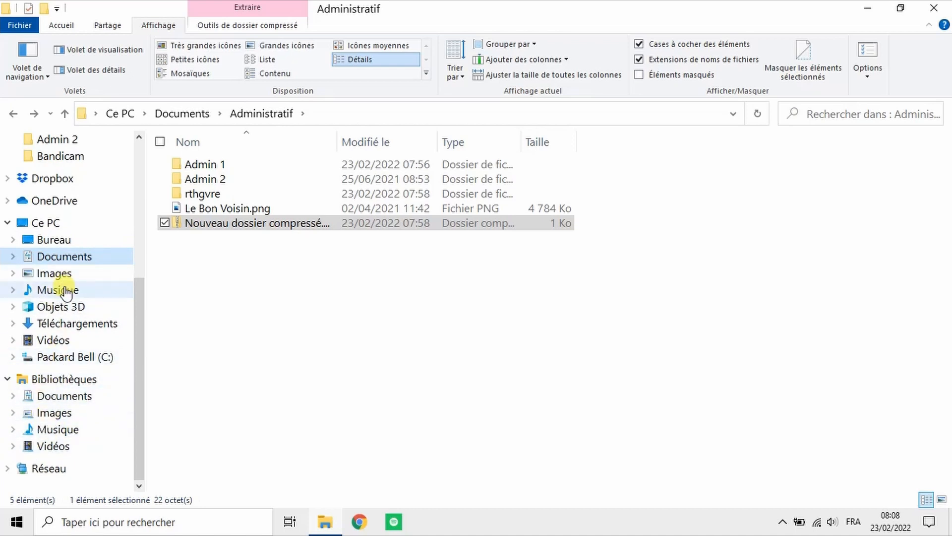
# - Select Le Bon Voisin.png and turn on the preview pane for it
pyautogui.scroll(2, 65, 290)
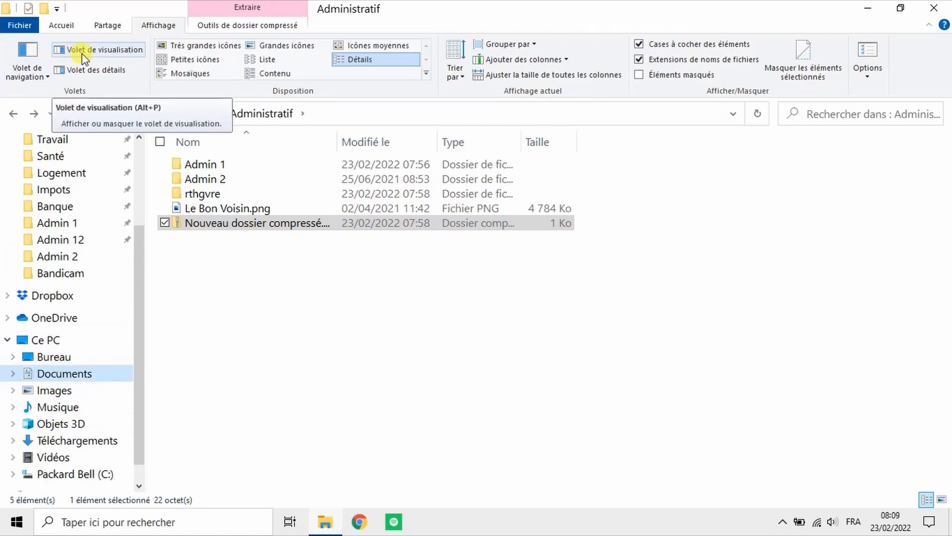
pyautogui.click(195, 208)
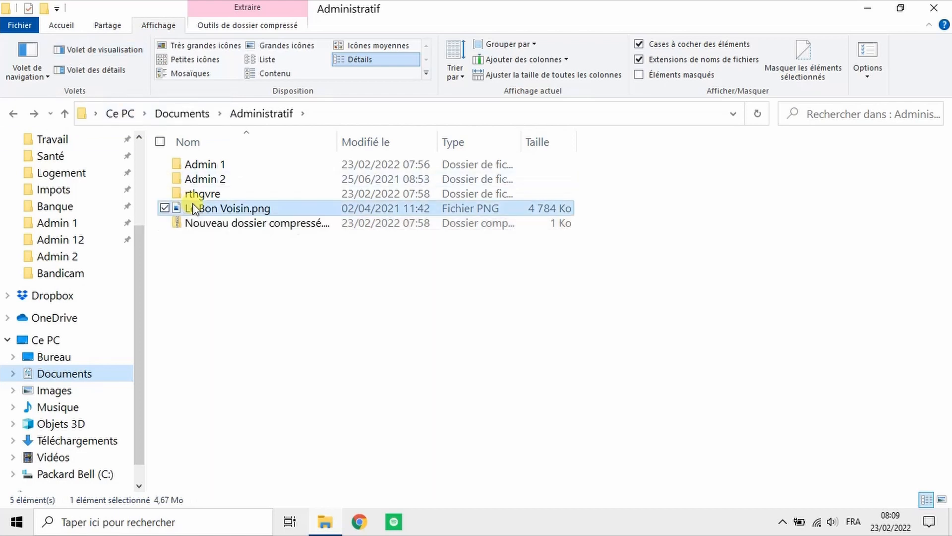
pyautogui.click(103, 49)
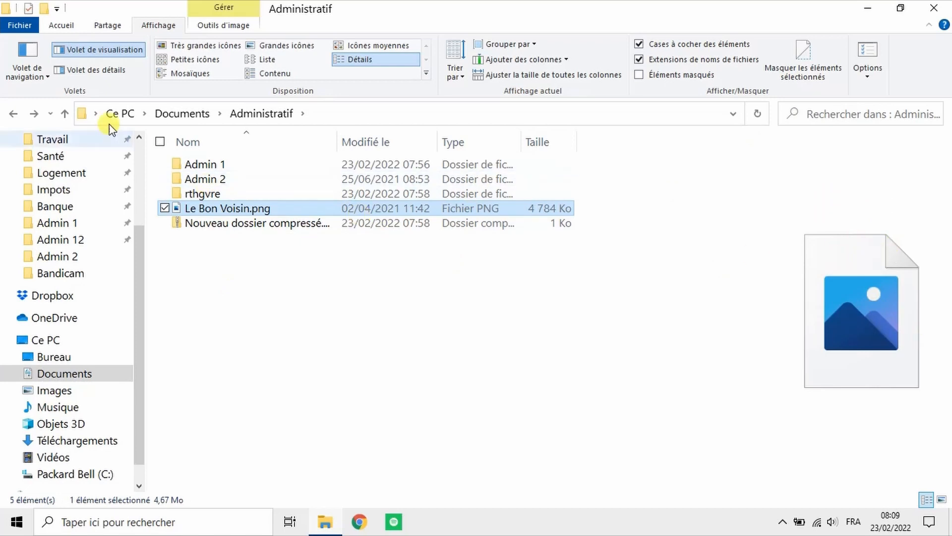
# - Turn on the details pane and use it to inspect the rthgvre folder and Le Bon Voisin.png
pyautogui.click(90, 71)
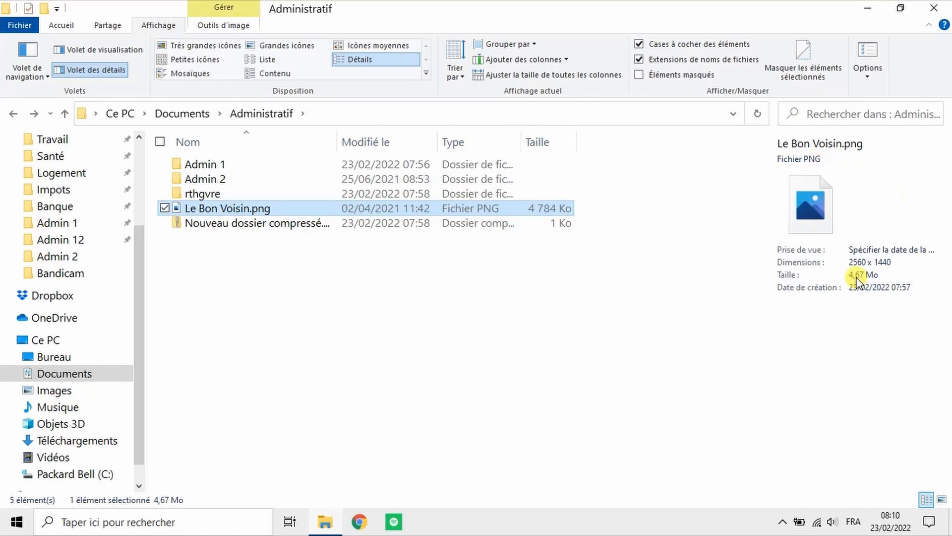
pyautogui.click(209, 197)
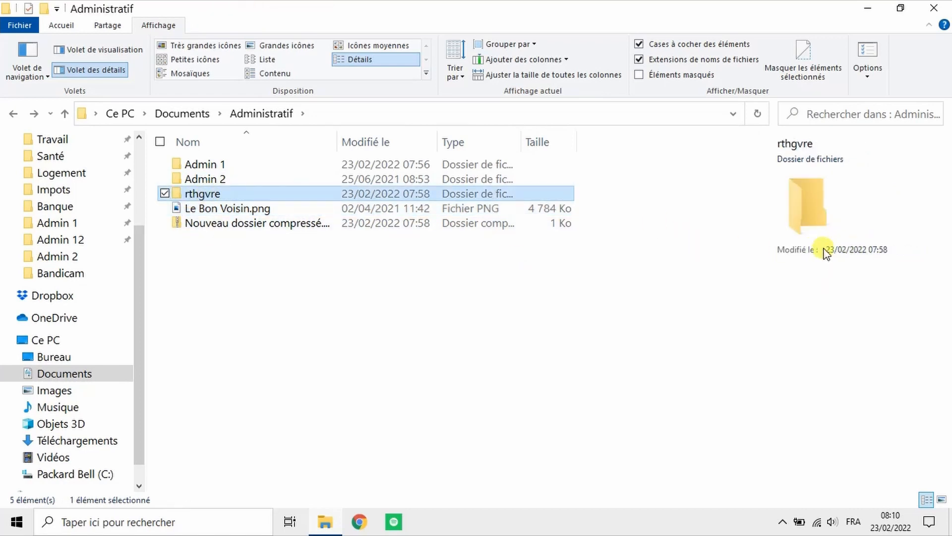
pyautogui.click(214, 206)
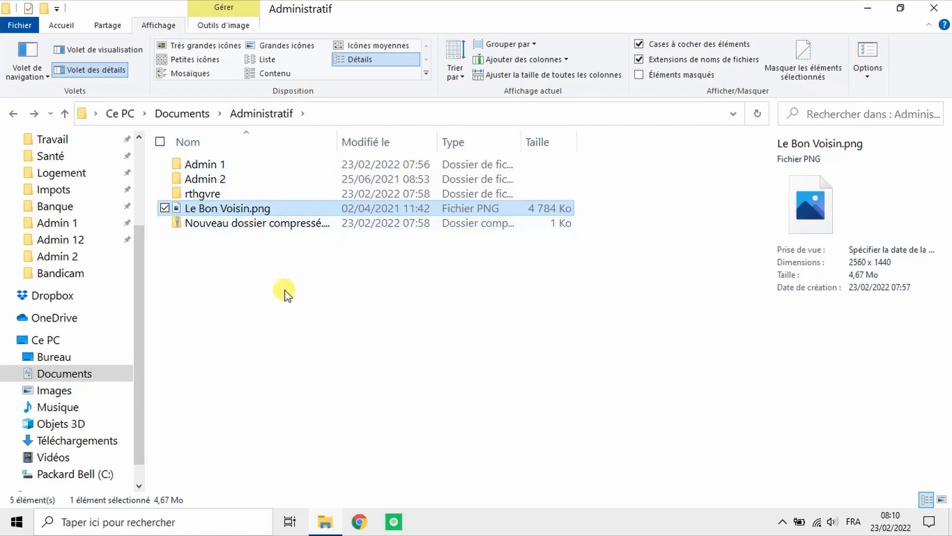
# - Try the very large, large, medium and small icon layouts and the Liste layout, and return to Détails
pyautogui.click(229, 45)
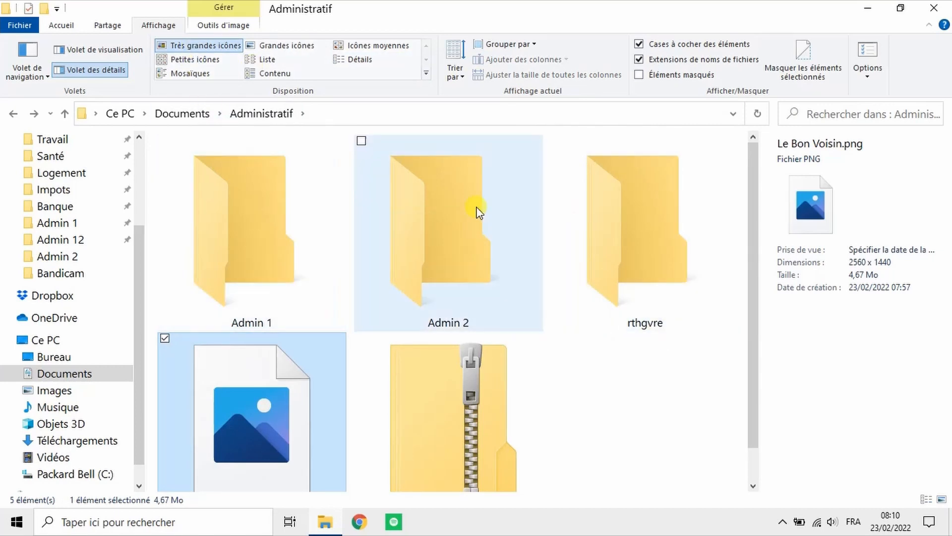
pyautogui.click(278, 52)
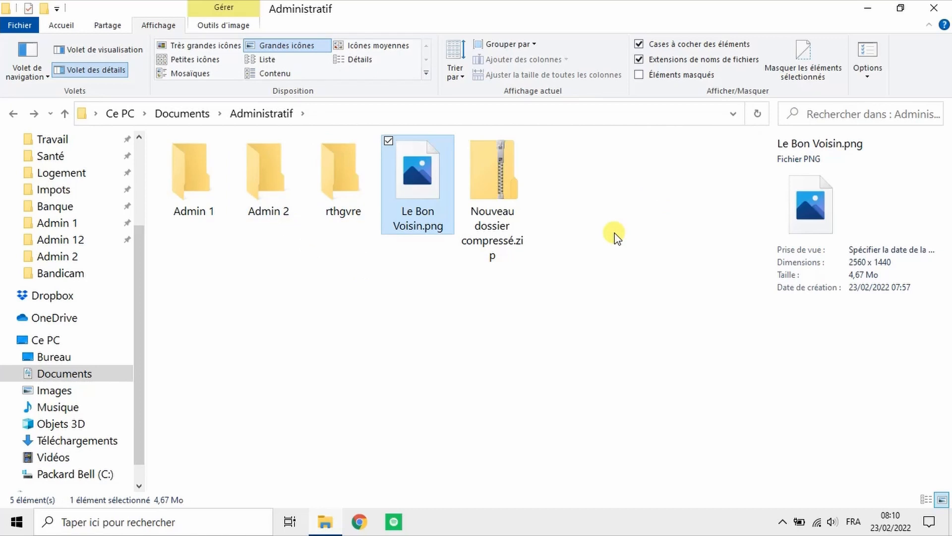
pyautogui.click(380, 45)
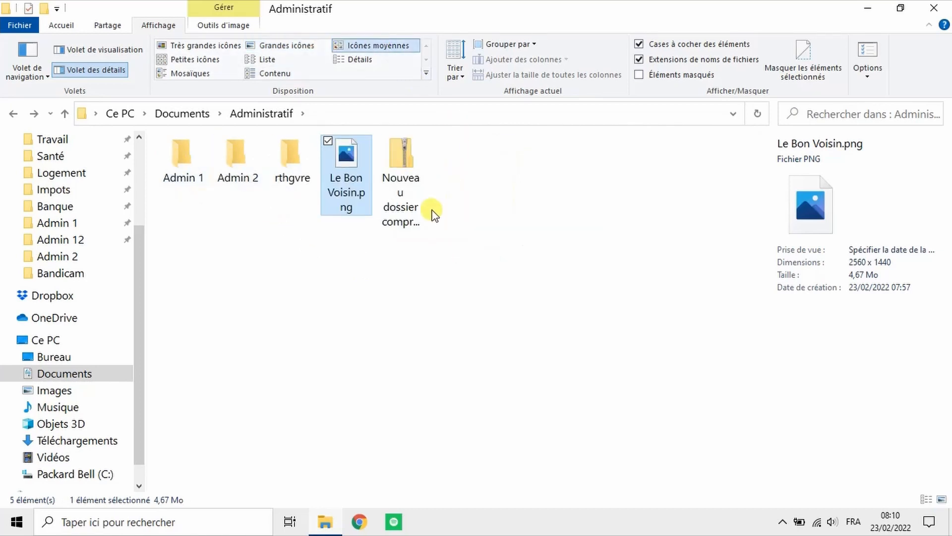
pyautogui.click(190, 59)
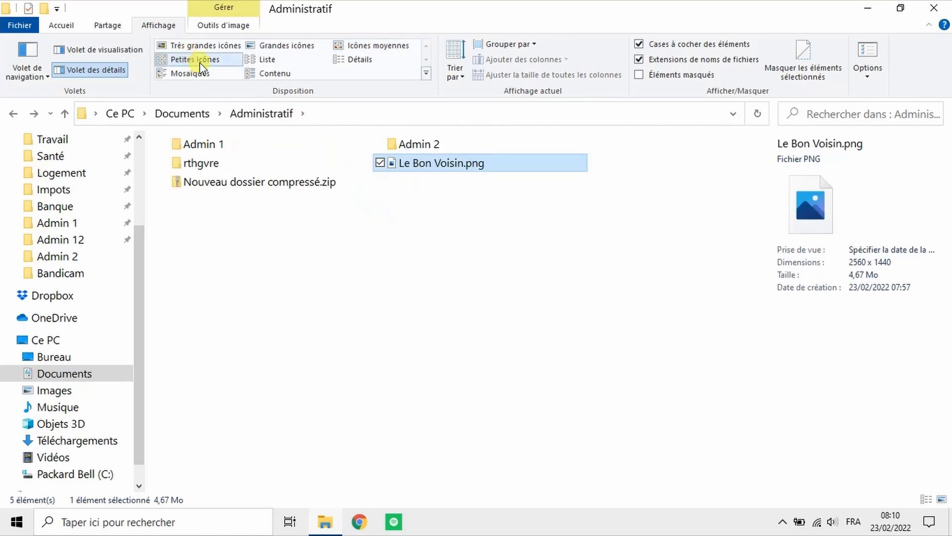
pyautogui.click(291, 60)
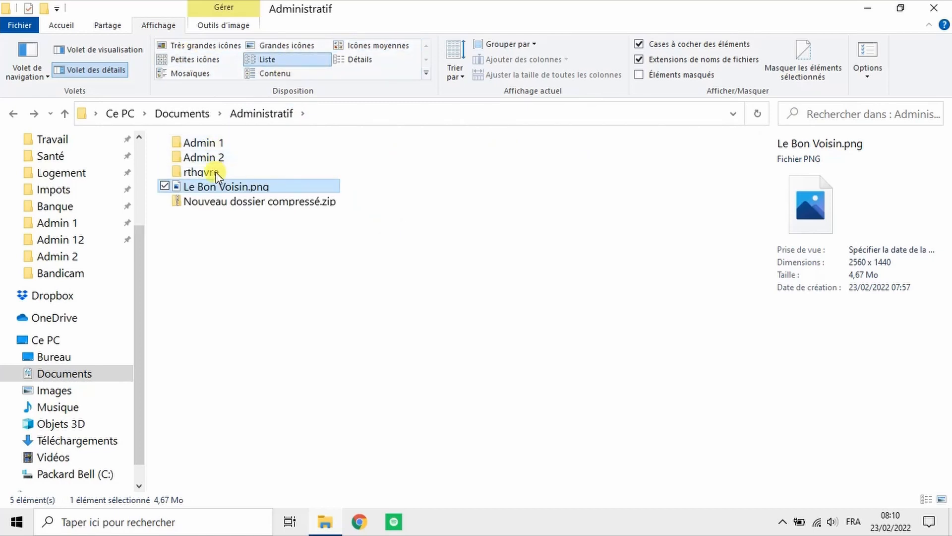
pyautogui.click(389, 62)
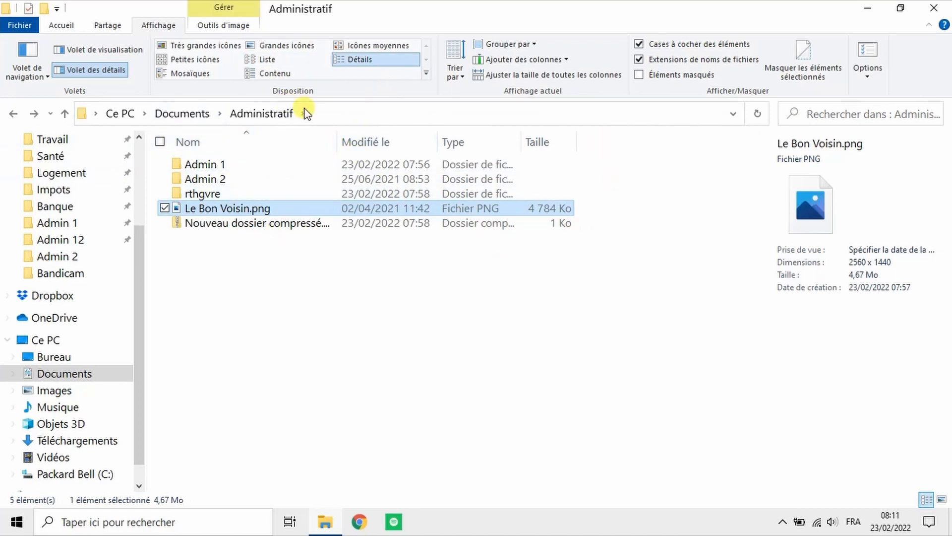
# - Sort the folder's contents by modification date in ascending order
pyautogui.click(384, 145)
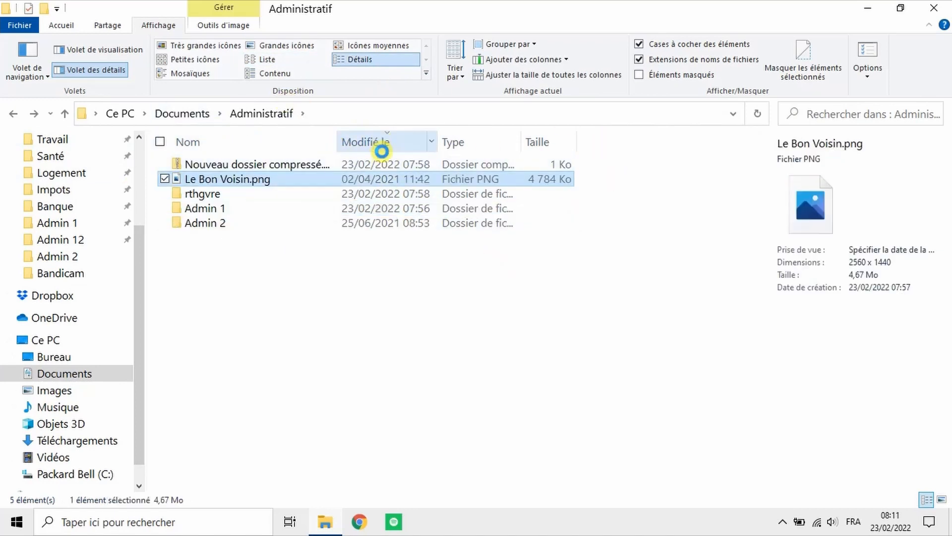
pyautogui.click(377, 143)
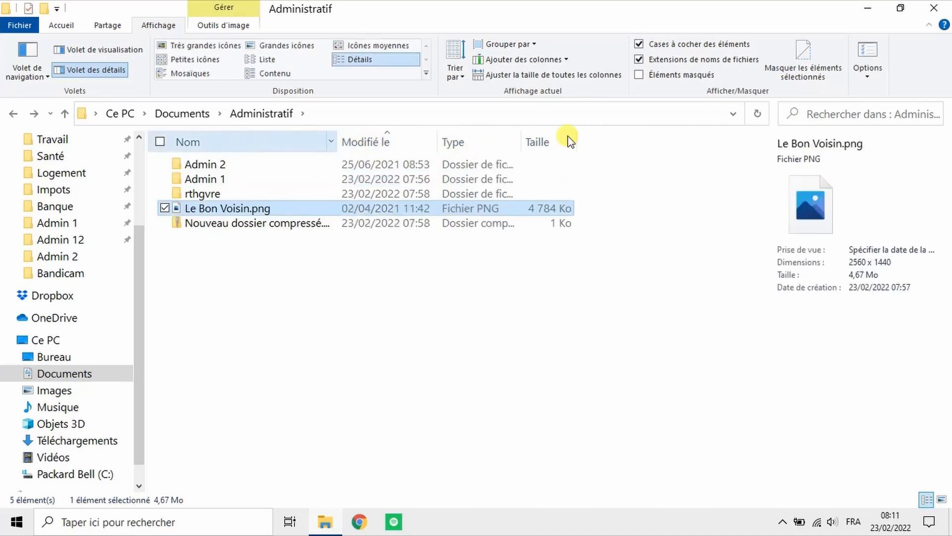
# - Check which columns are offered for the Administratif folder's details list
pyautogui.click(600, 144)
pyautogui.rightClick(599, 140)
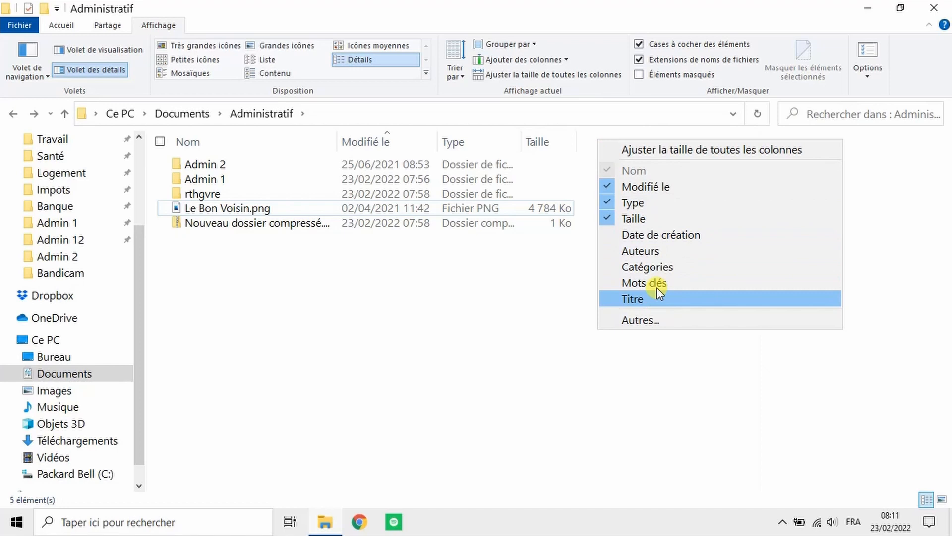
pyautogui.moveTo(545, 144)
pyautogui.mouseDown()
pyautogui.moveTo(340, 141)
pyautogui.moveTo(559, 141)
pyautogui.mouseUp()
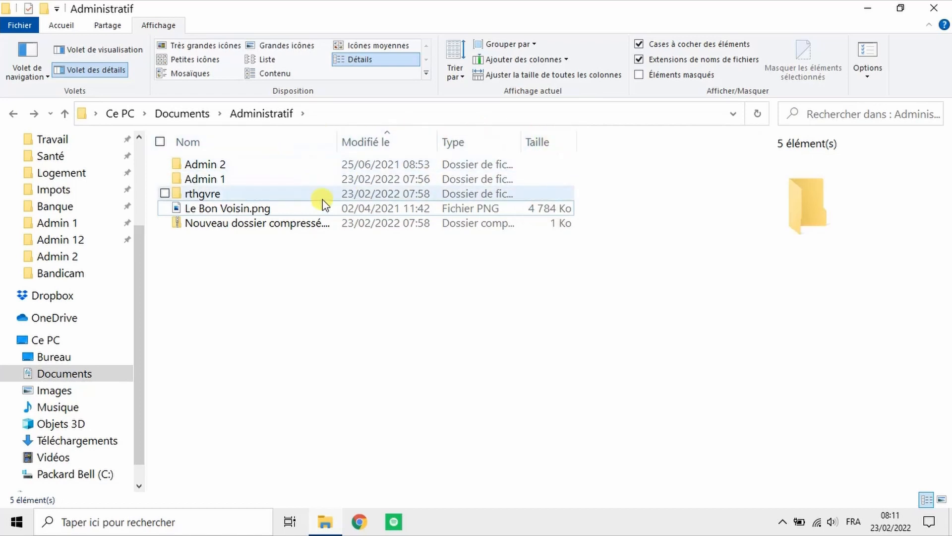
# - Try the Mosaïques and Contenu layouts with Le Bon Voisin.png selected, and return to Détails
pyautogui.click(190, 72)
pyautogui.click(242, 207)
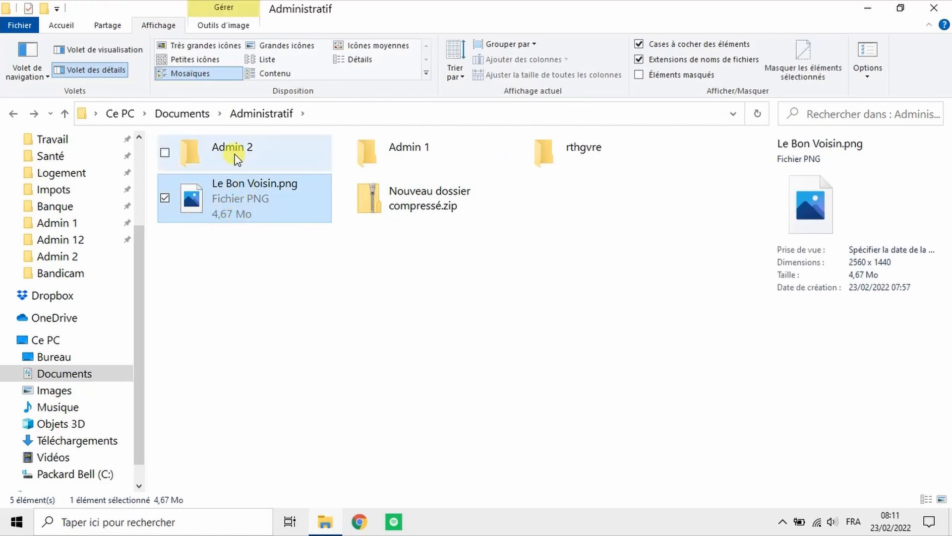
pyautogui.click(258, 71)
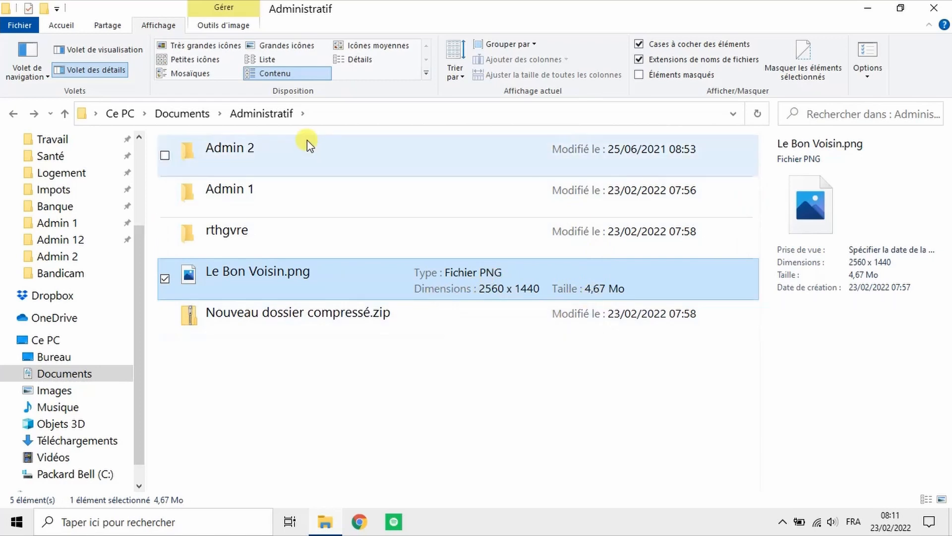
pyautogui.click(359, 60)
# - Sort the Administratif folder's contents by Type, and re-sort them by Nom
pyautogui.click(455, 76)
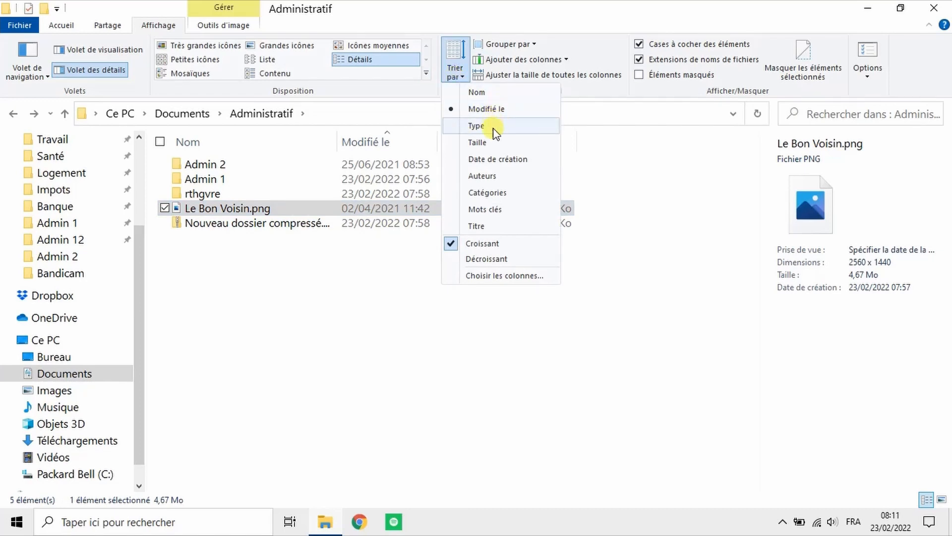
pyautogui.click(476, 126)
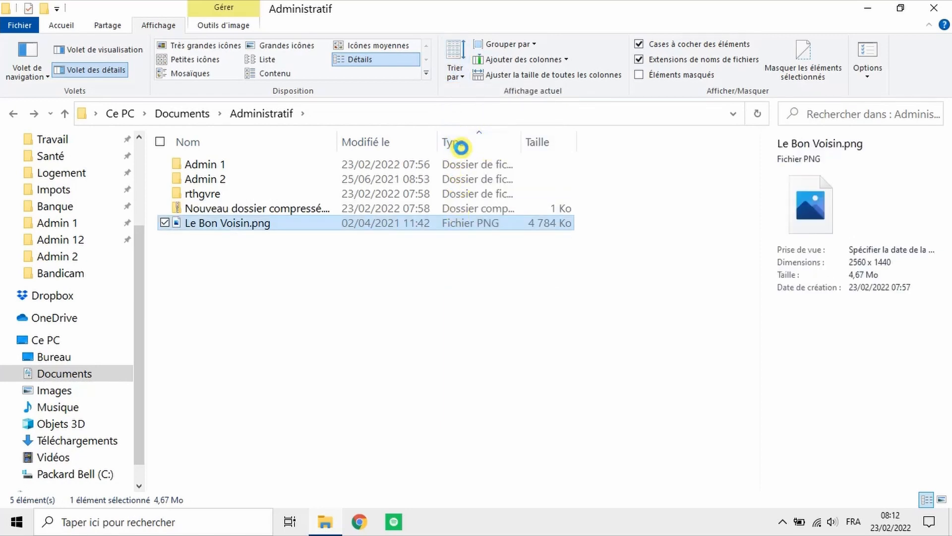
pyautogui.click(454, 70)
pyautogui.click(388, 281)
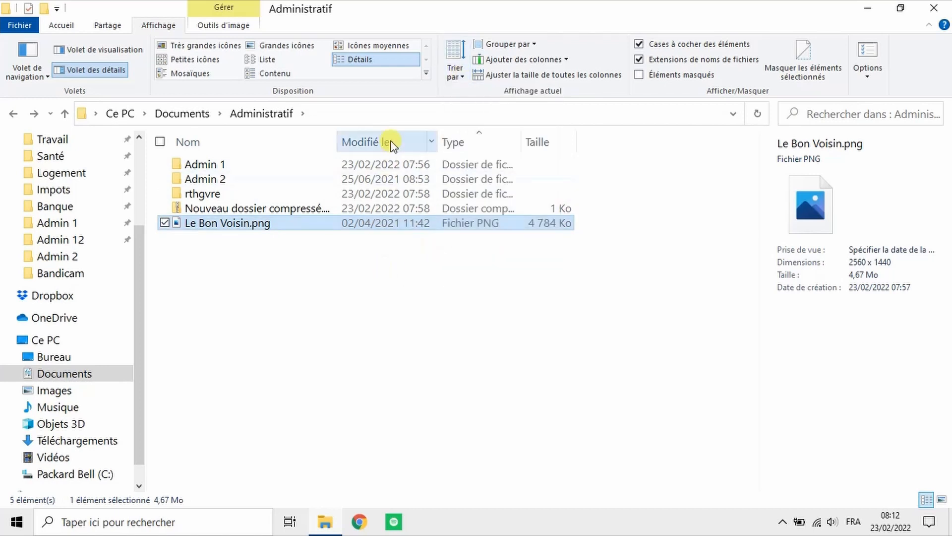
pyautogui.click(265, 144)
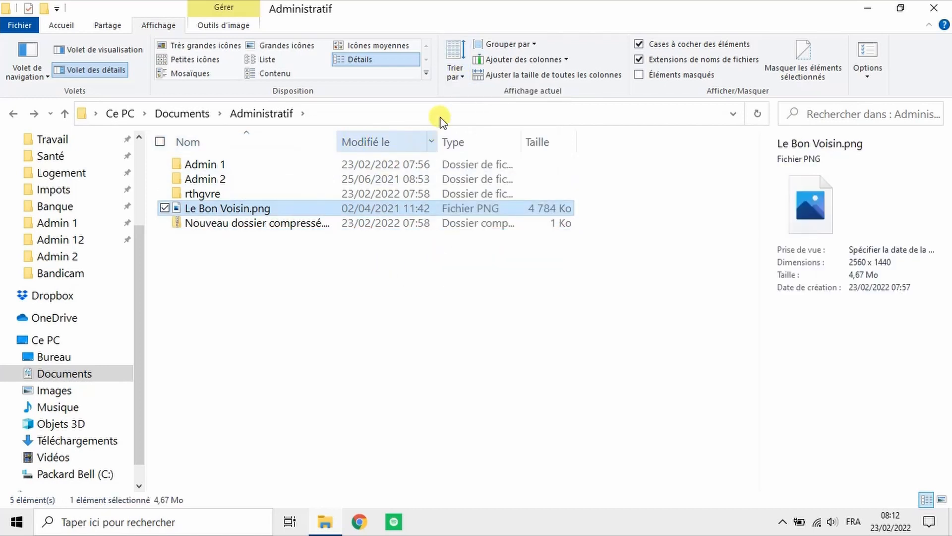
pyautogui.click(455, 77)
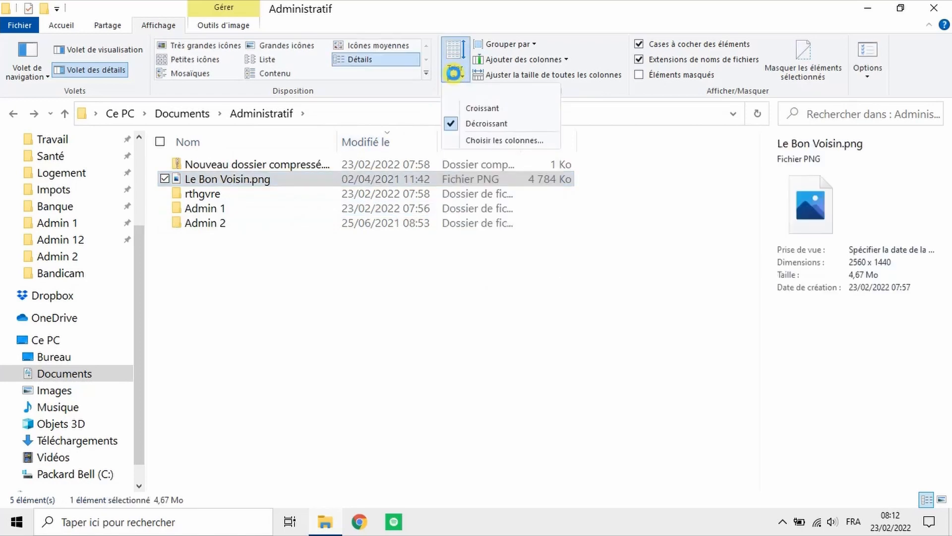
# - Group the folder's contents by Nom and check the other grouping criteria
pyautogui.click(531, 45)
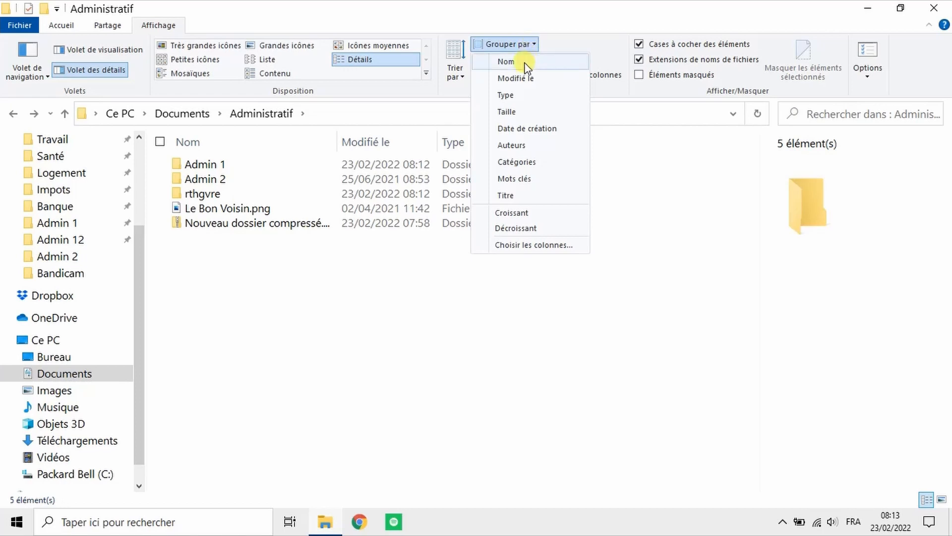
pyautogui.click(523, 62)
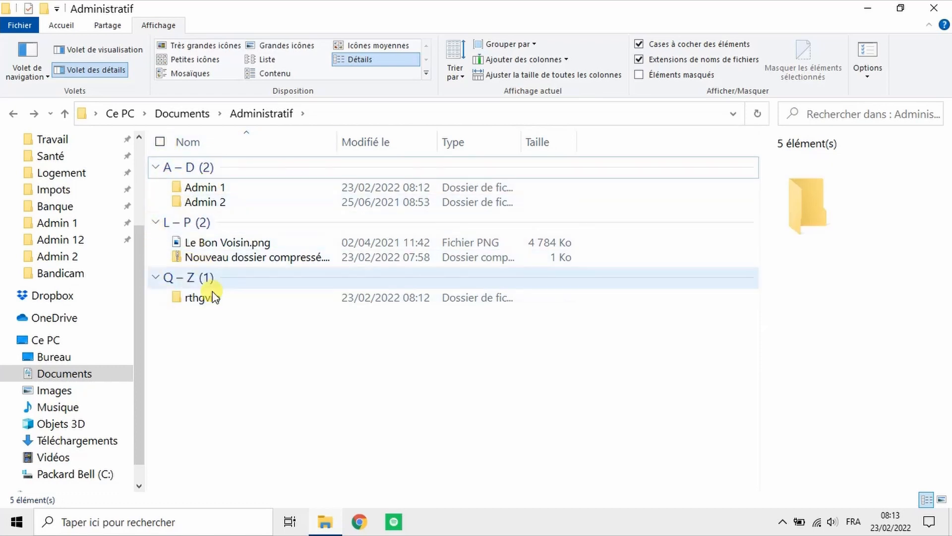
pyautogui.click(523, 44)
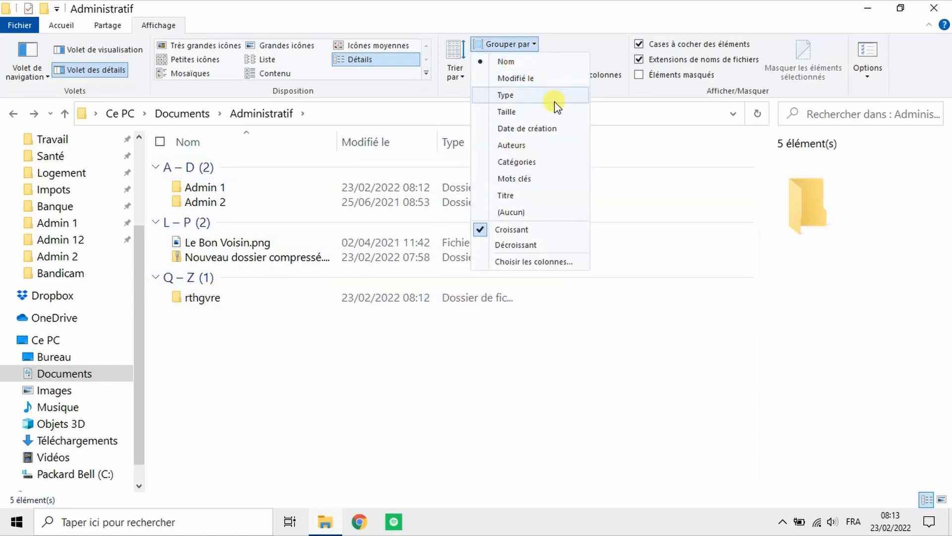
pyautogui.click(591, 50)
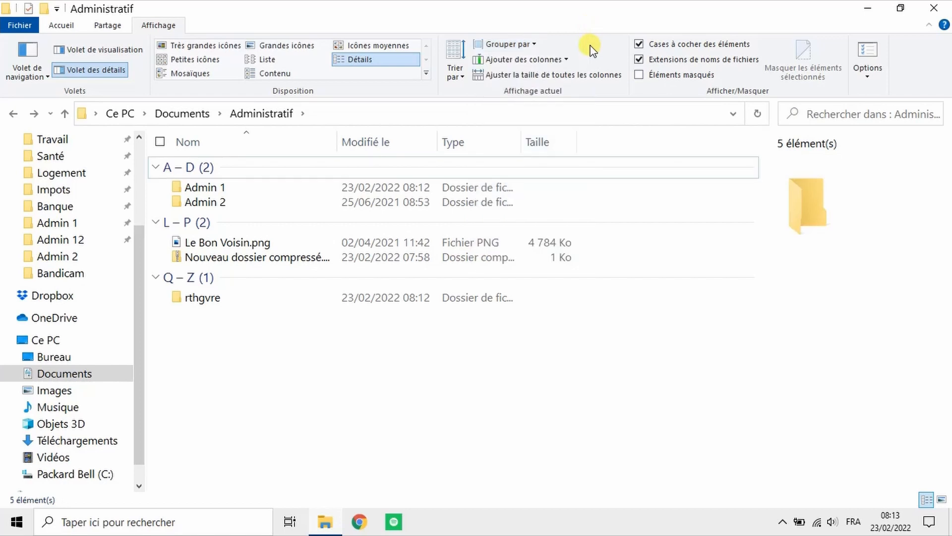
# - Compare the columns offered by Ajouter des colonnes with those offered from the column headers
pyautogui.click(560, 60)
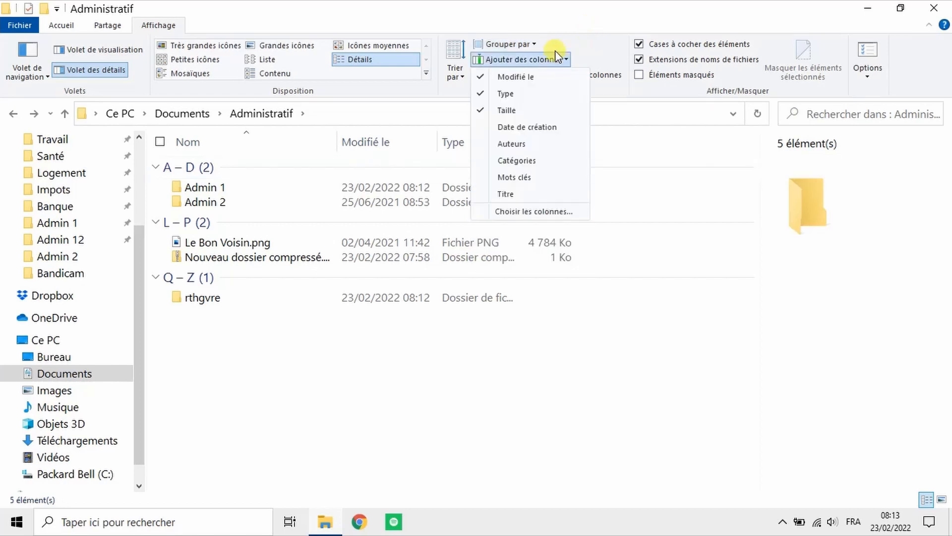
pyautogui.click(636, 132)
pyautogui.rightClick(631, 131)
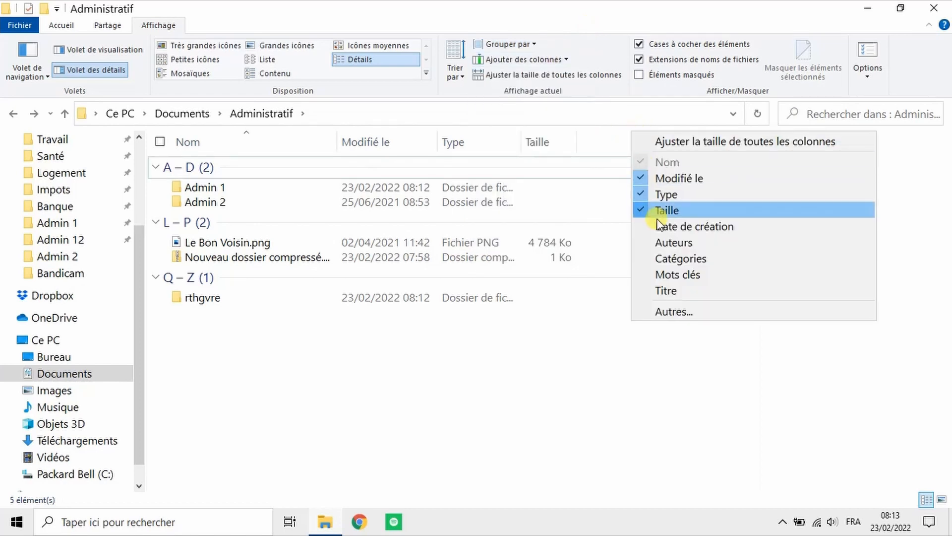
pyautogui.click(563, 54)
pyautogui.click(561, 62)
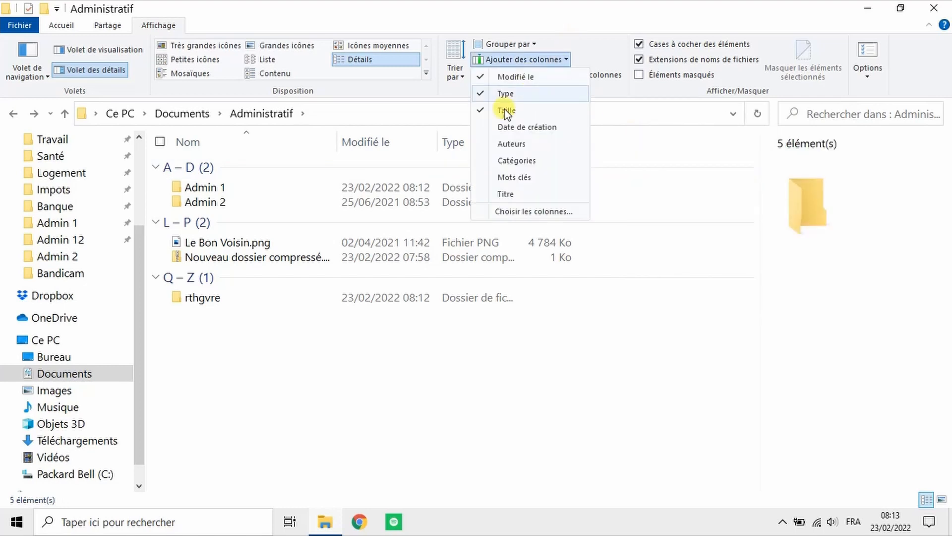
# - Fit all columns to their contents, and repeat the fit after narrowing the Modifié le and Type columns
pyautogui.click(600, 76)
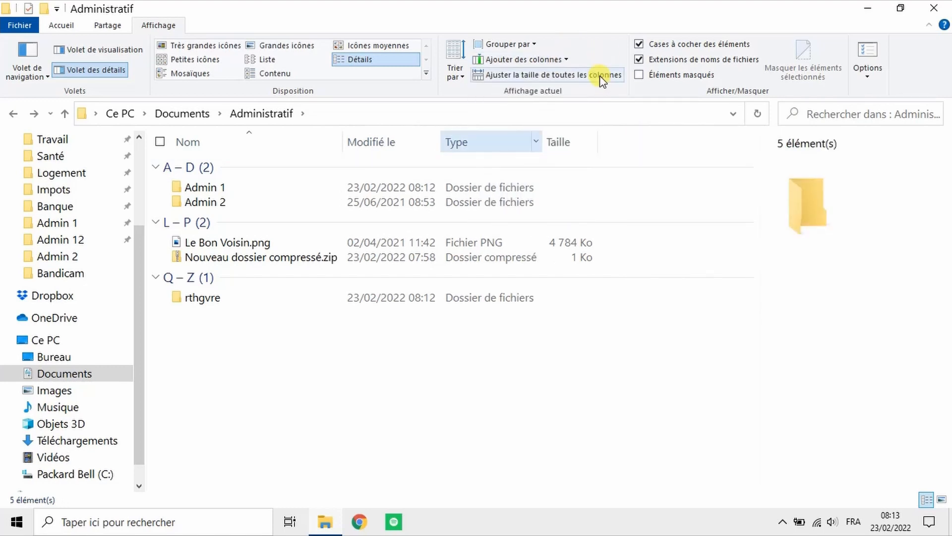
pyautogui.moveTo(441, 142); pyautogui.dragTo(408, 142)
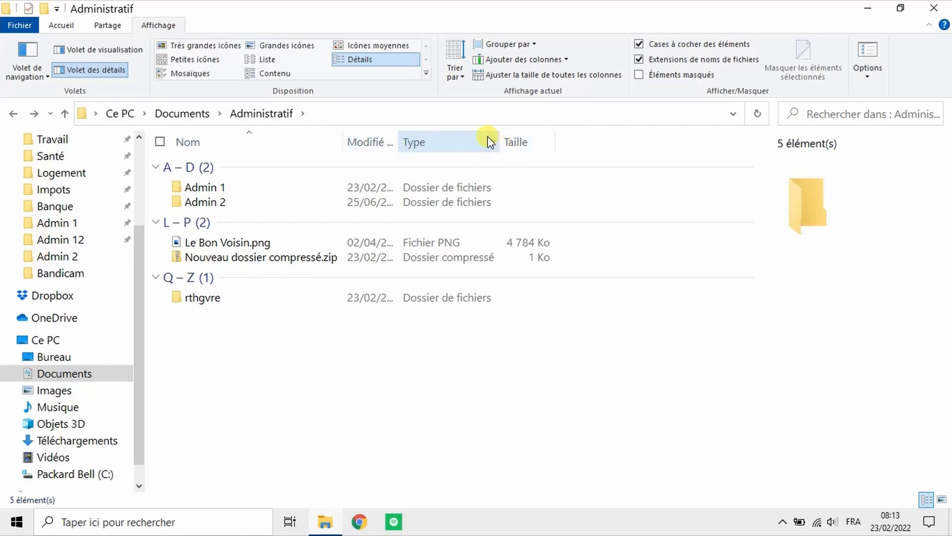
pyautogui.moveTo(496, 142); pyautogui.dragTo(444, 142)
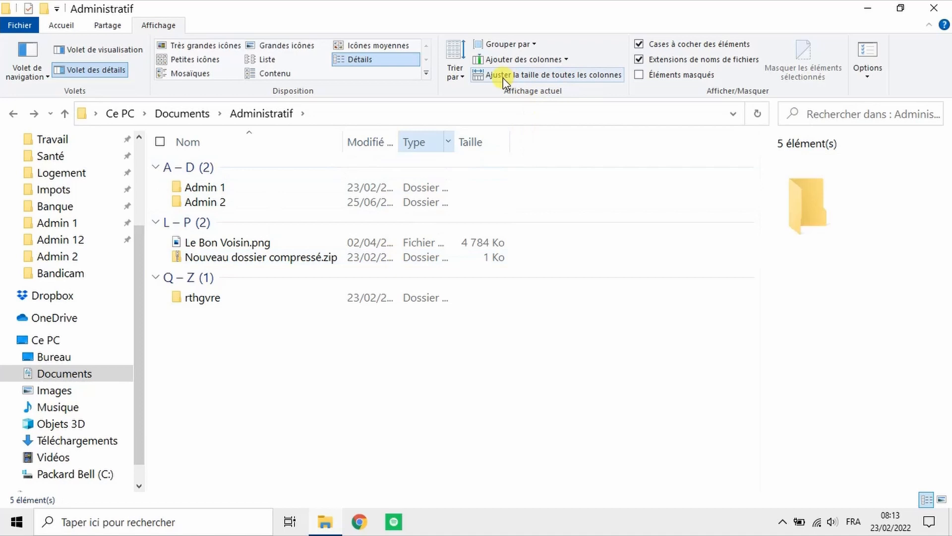
pyautogui.click(564, 77)
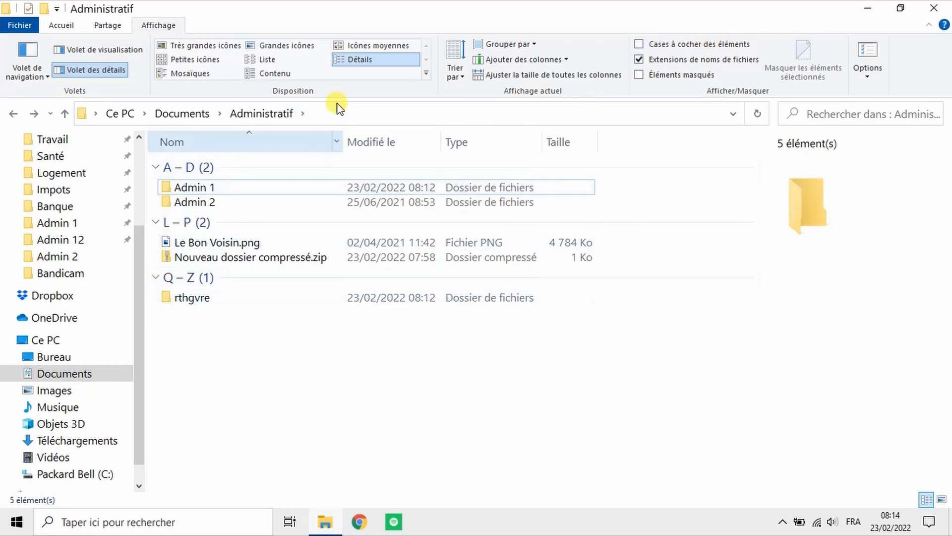
# - Turn the item check boxes back on and select Le Bon Voisin.png
pyautogui.click(639, 43)
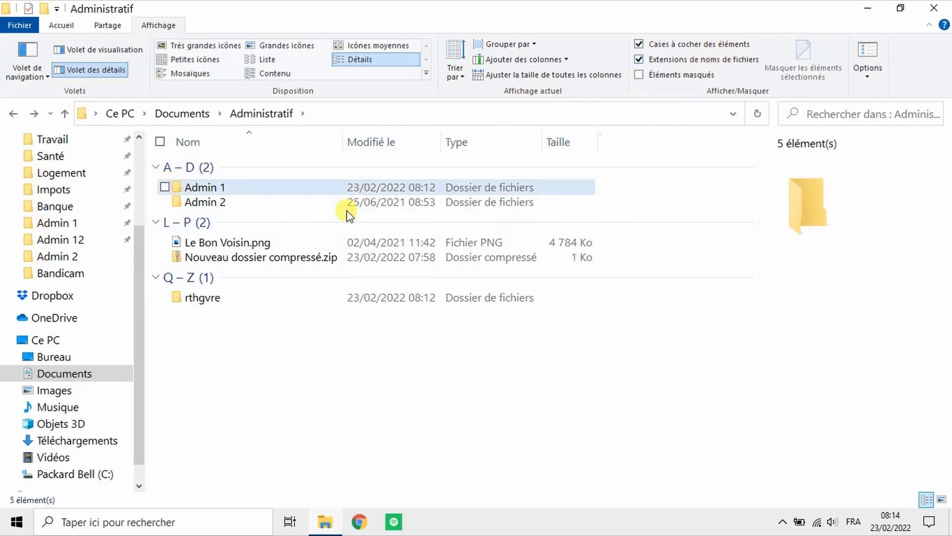
pyautogui.click(260, 243)
pyautogui.doubleClick(208, 245)
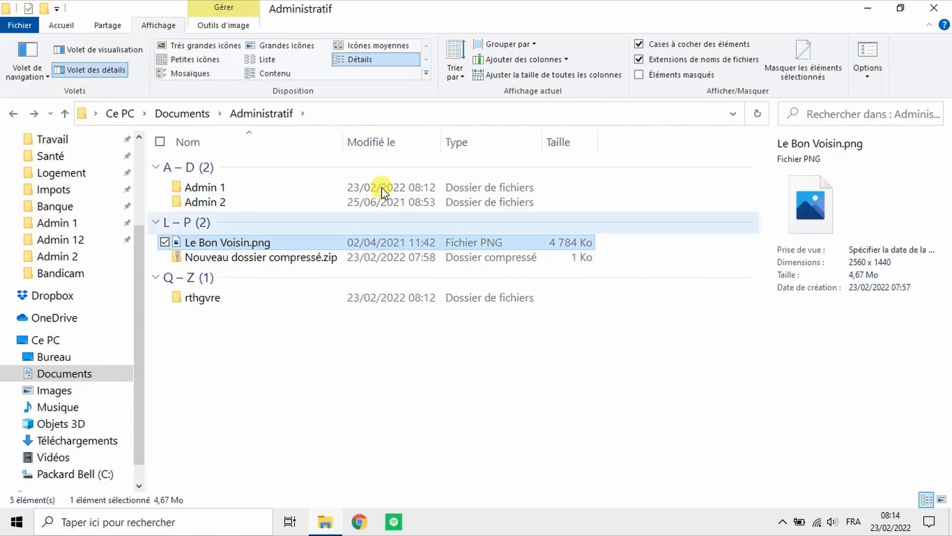
# - Hide the file name extensions, open Le Bon Voisin's name for editing without changing it, and show the extensions again
pyautogui.click(728, 66)
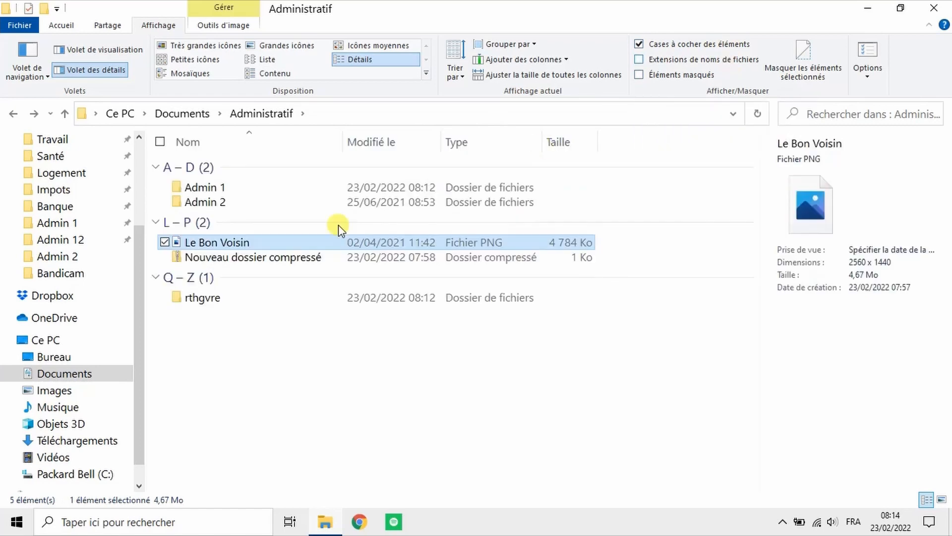
pyautogui.click(228, 244)
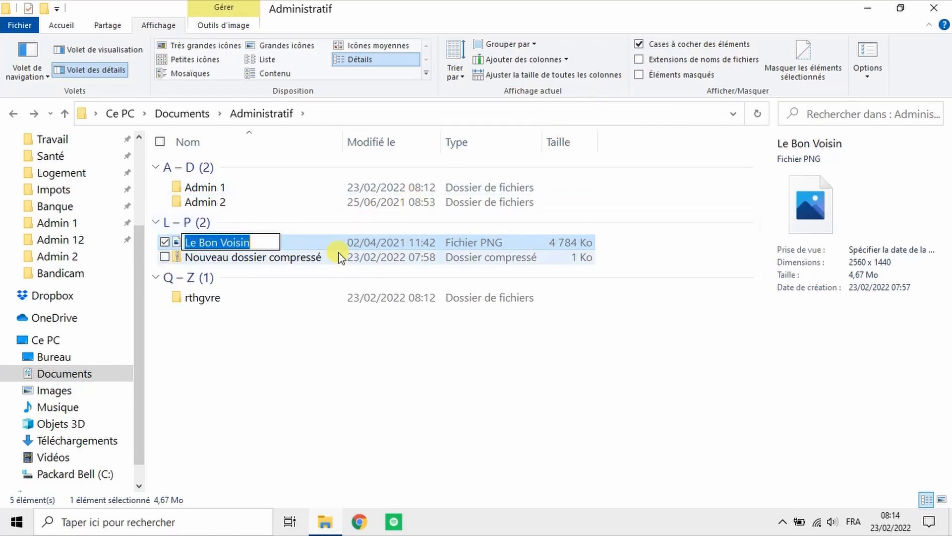
pyautogui.press('Return')
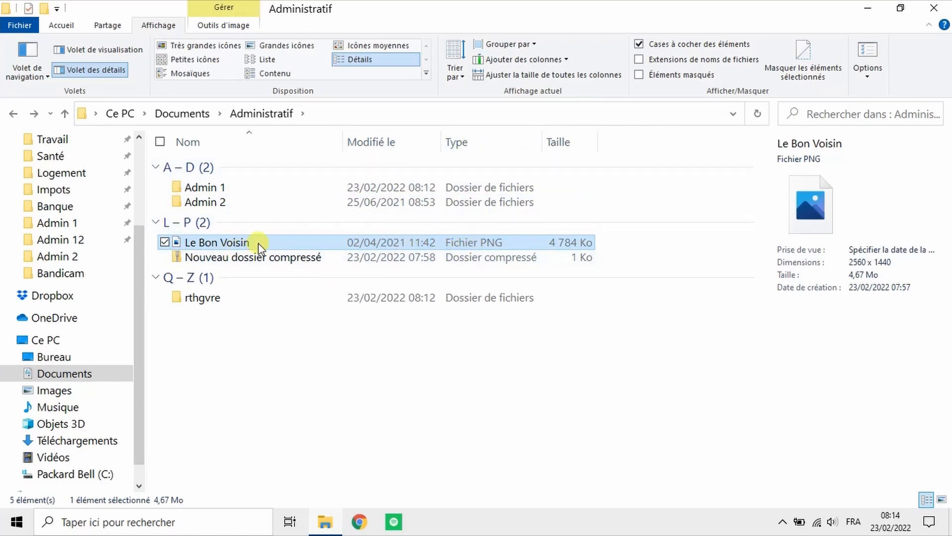
pyautogui.click(638, 59)
# - Hide the Admin 1 and Admin 2 folders, applying the change to their subfolders and files
pyautogui.click(641, 76)
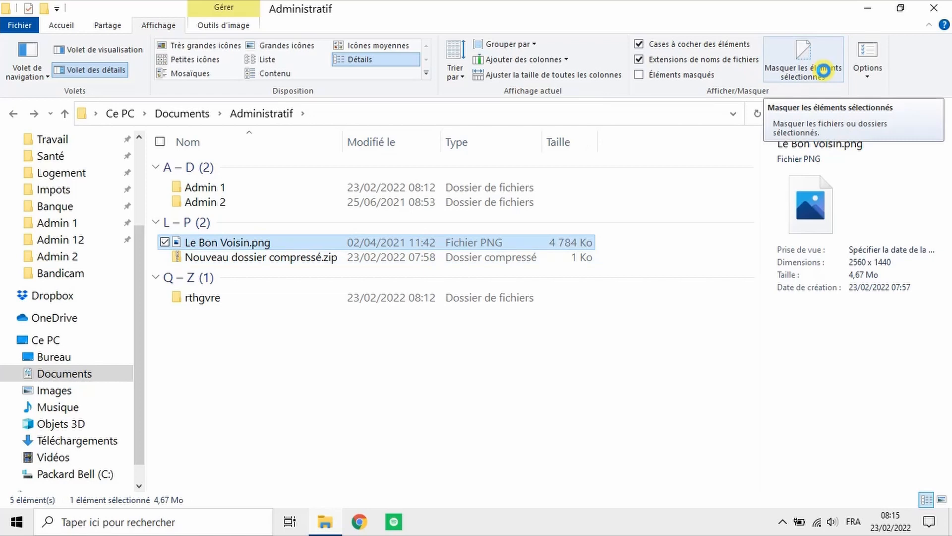
pyautogui.click(165, 187)
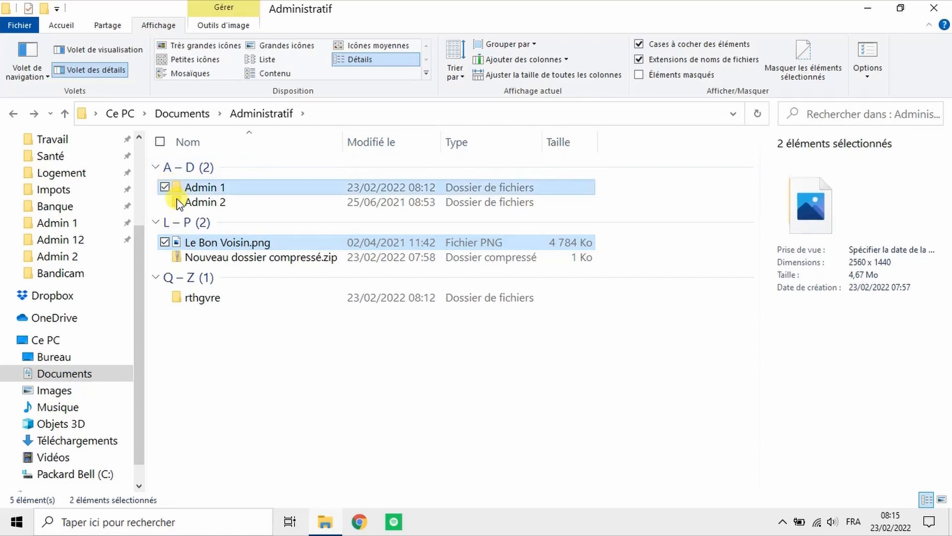
pyautogui.click(165, 202)
pyautogui.click(165, 242)
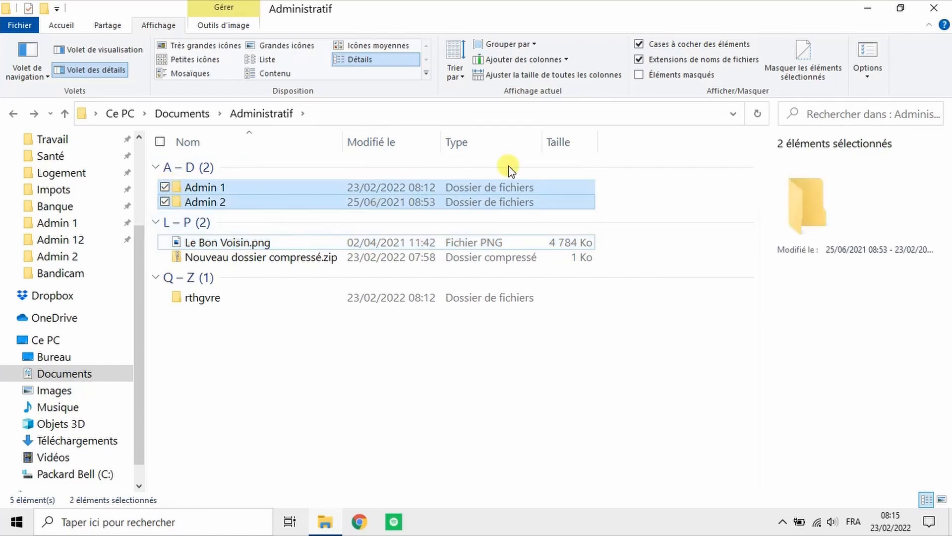
pyautogui.click(833, 74)
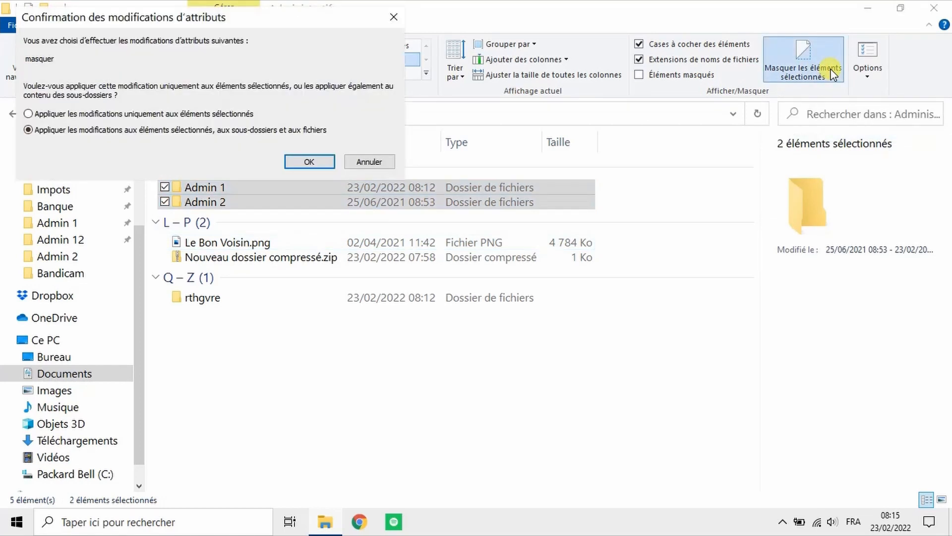
pyautogui.click(314, 162)
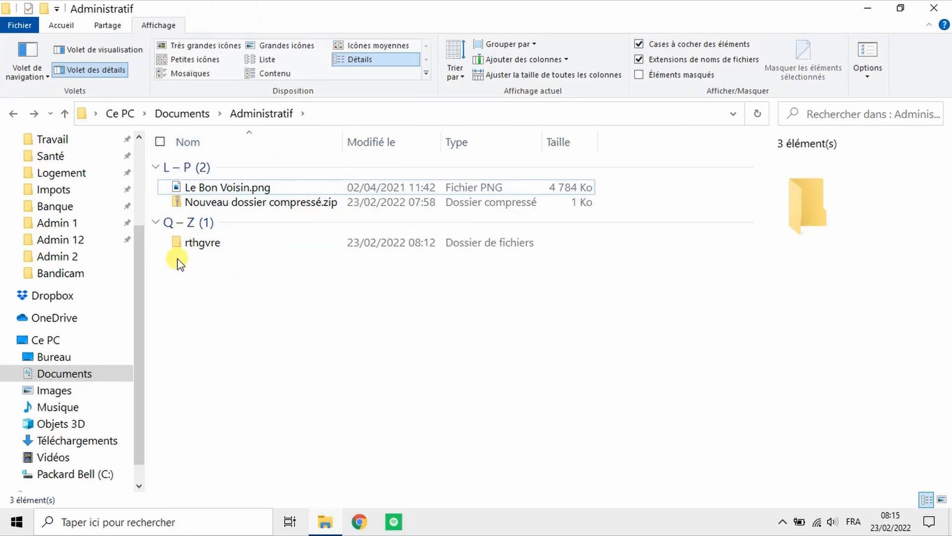
# - Display hidden items and unhide the Admin 1 and Admin 2 folders, including their subfolders and files
pyautogui.click(639, 76)
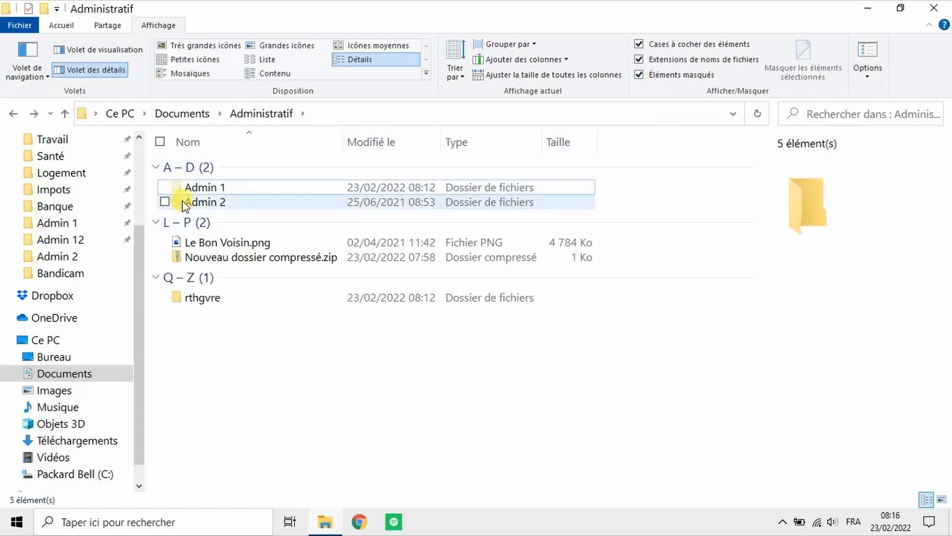
pyautogui.click(164, 187)
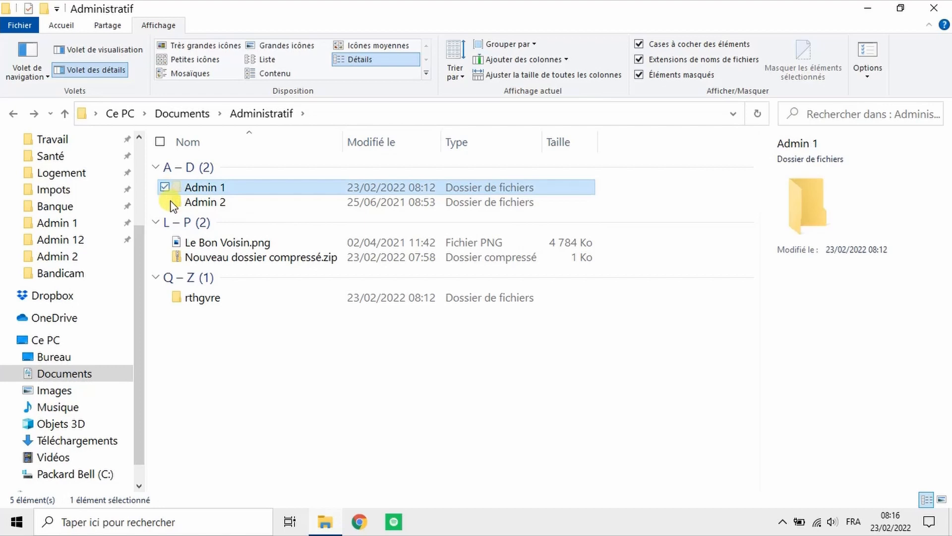
pyautogui.click(168, 203)
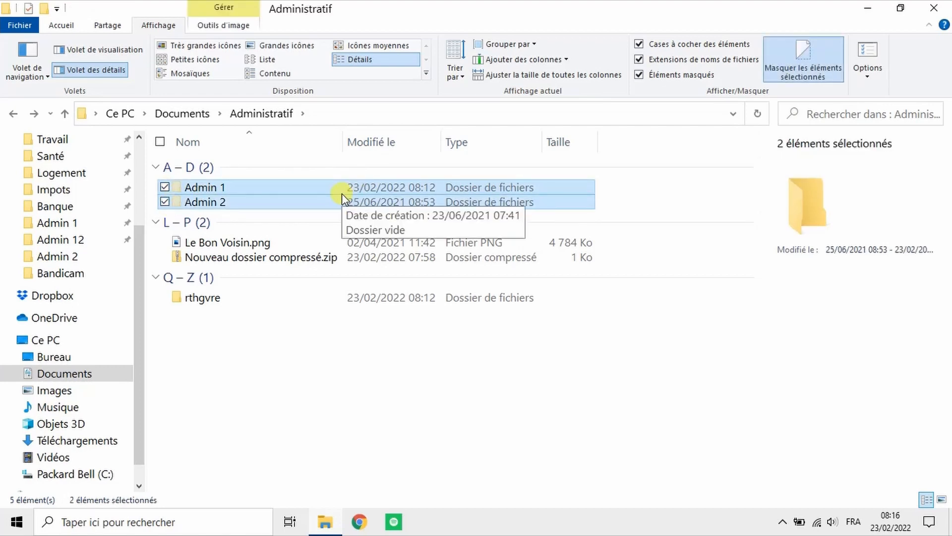
pyautogui.click(805, 64)
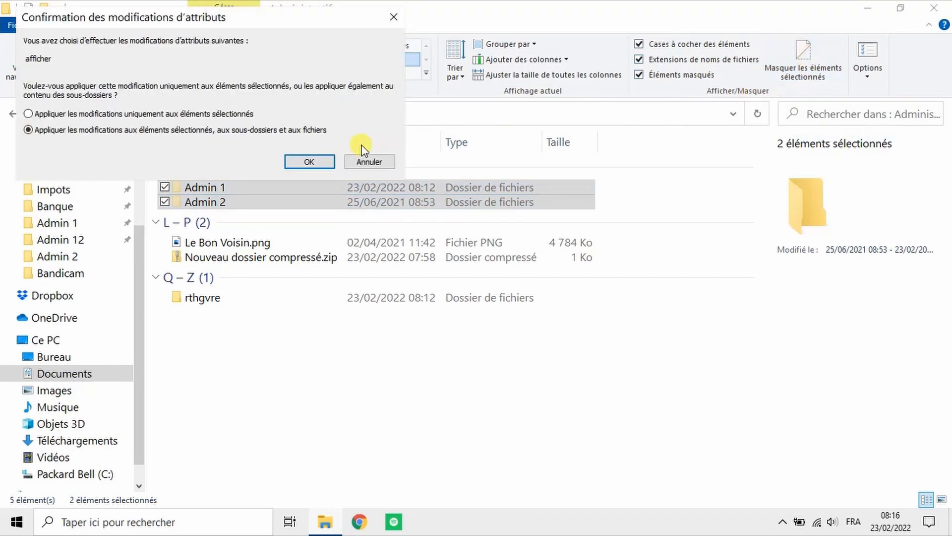
pyautogui.click(310, 162)
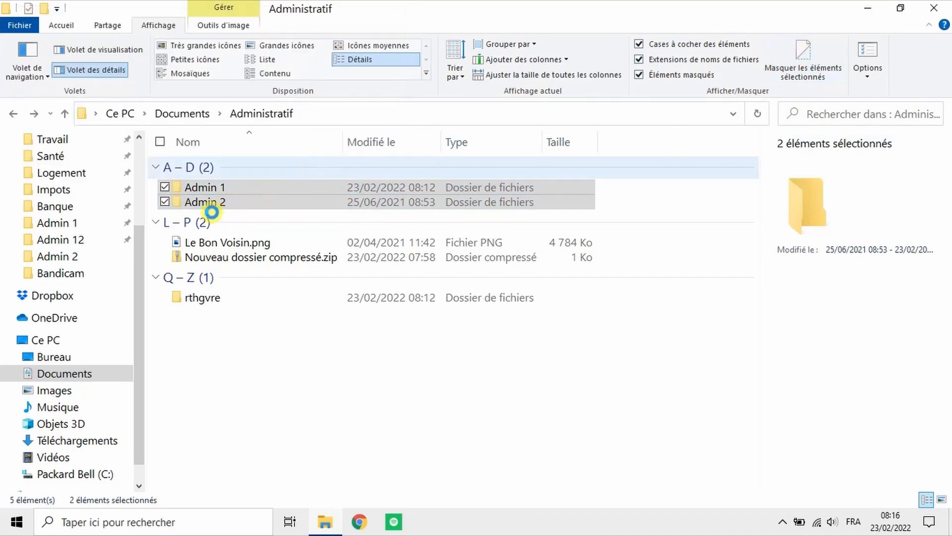
# - Turn off the display of hidden items and review the general settings in the Options des dossiers dialog
pyautogui.click(638, 74)
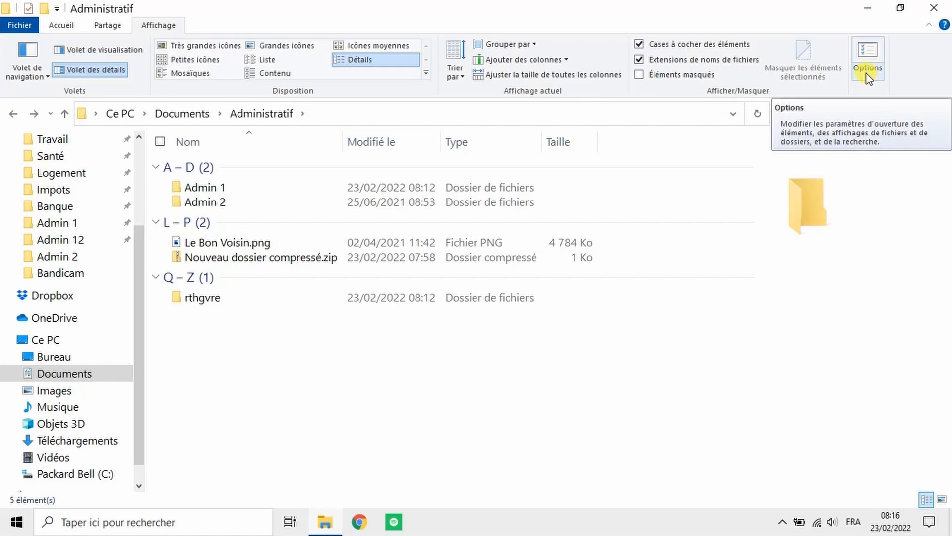
pyautogui.click(868, 50)
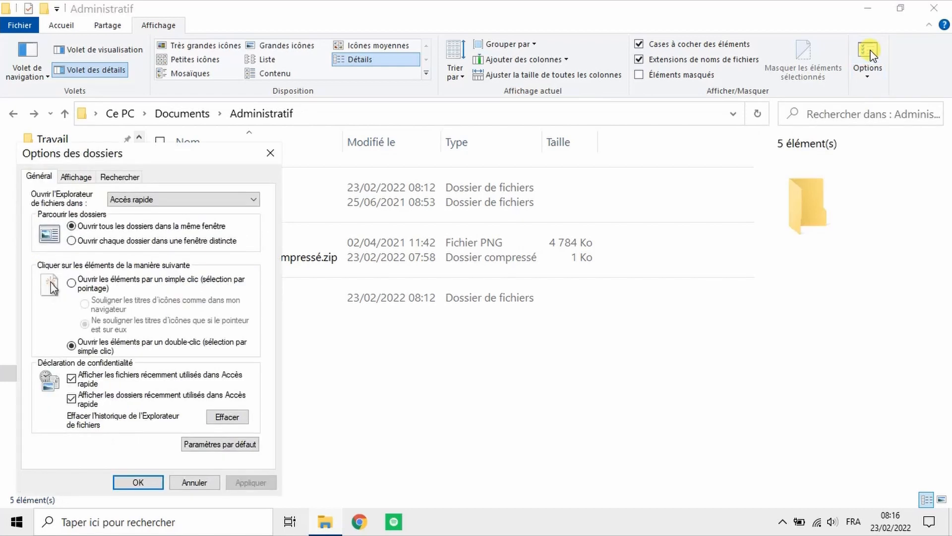
pyautogui.click(268, 155)
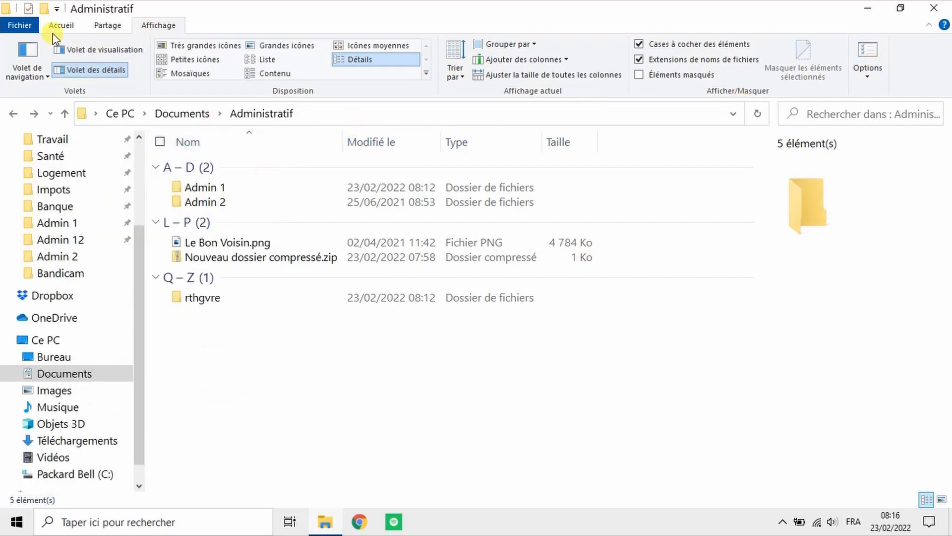
pyautogui.click(21, 27)
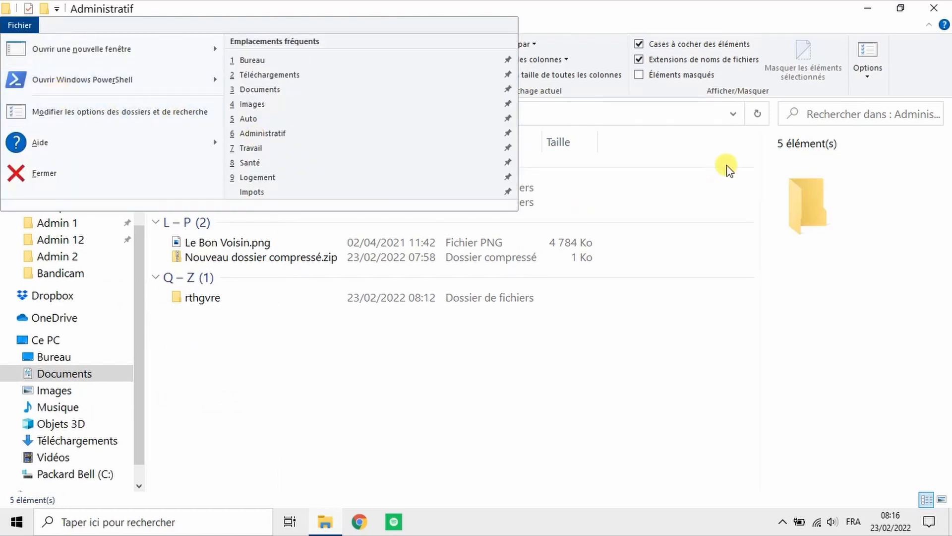
pyautogui.click(868, 52)
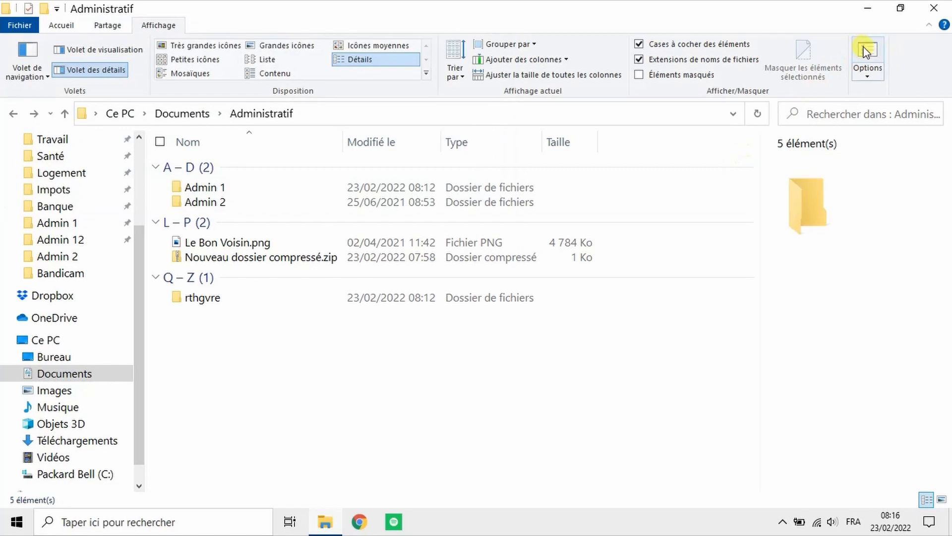
pyautogui.click(865, 51)
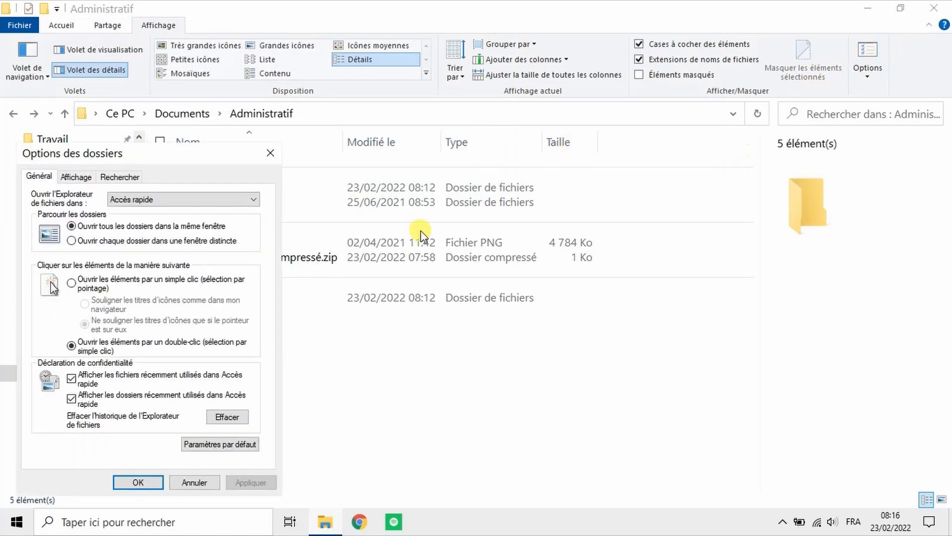
pyautogui.click(270, 154)
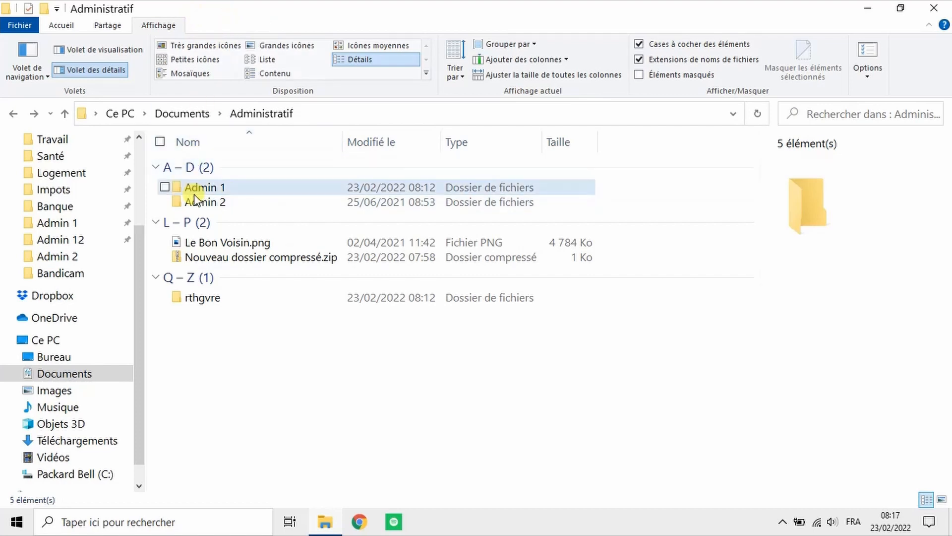
# - Show the image tools and rotate Le Bon Voisin.png to the left twice
pyautogui.click(215, 191)
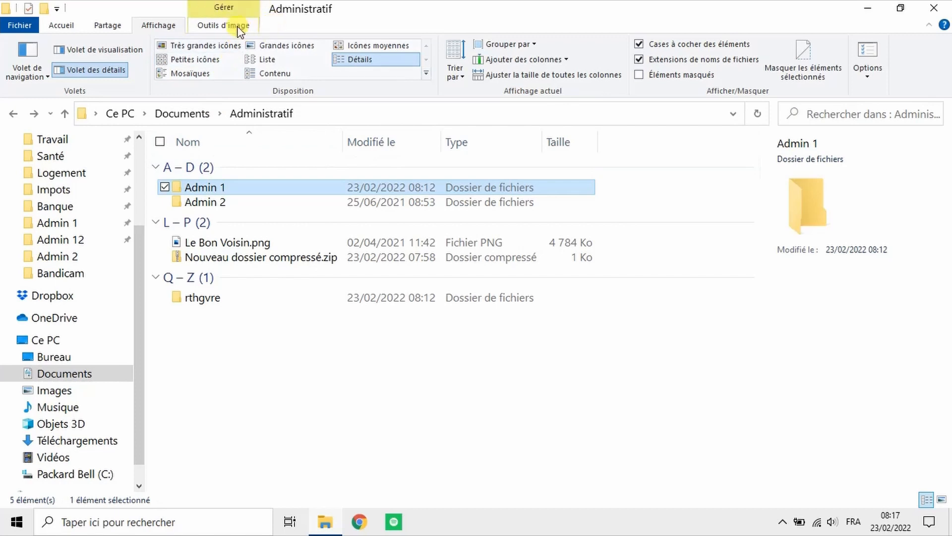
pyautogui.click(240, 31)
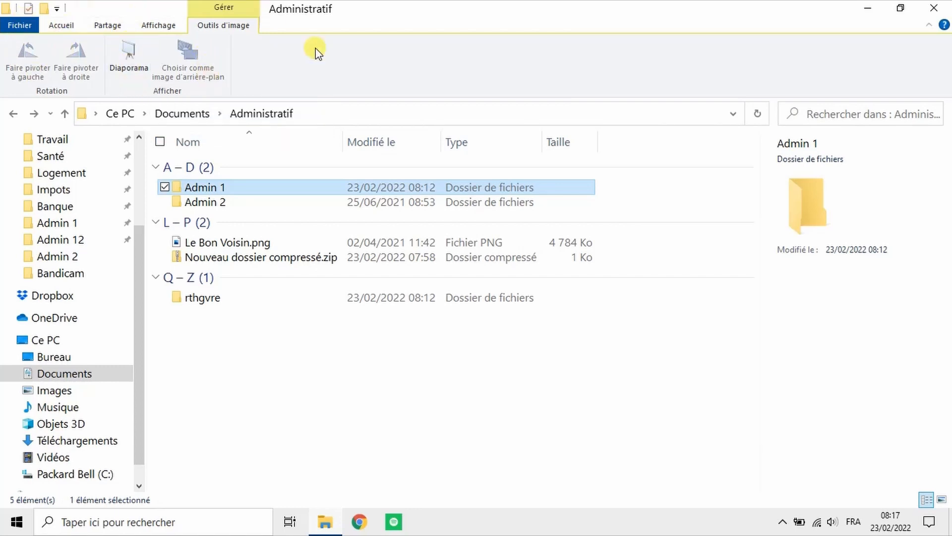
pyautogui.click(216, 243)
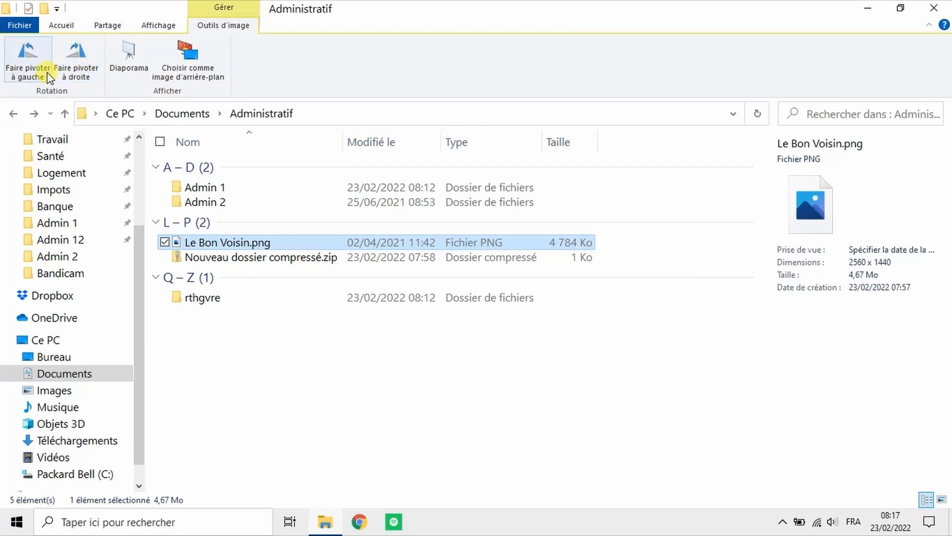
pyautogui.click(26, 65)
pyautogui.click(27, 62)
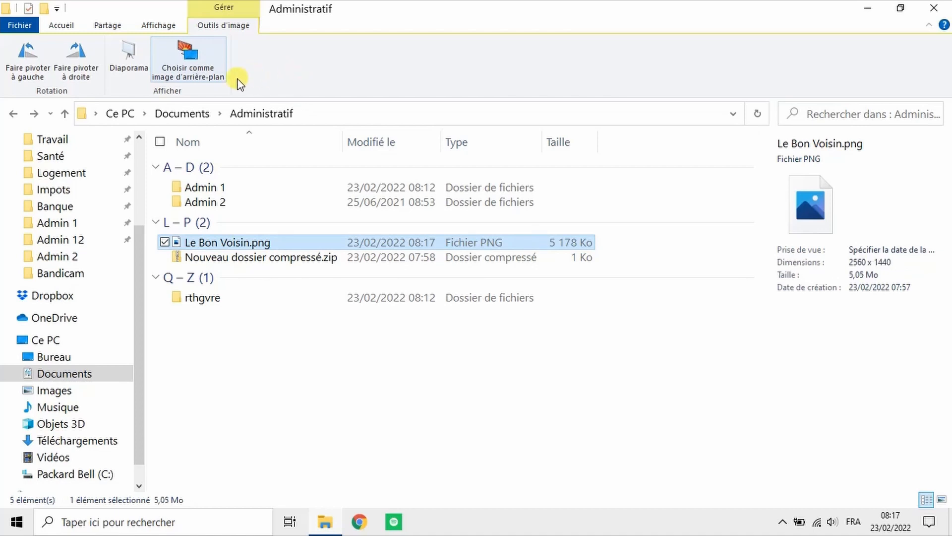
# - Check the wallpaper on the desktop, return to the Administratif folder and set Le Bon Voisin.png as the desktop background
pyautogui.click(867, 9)
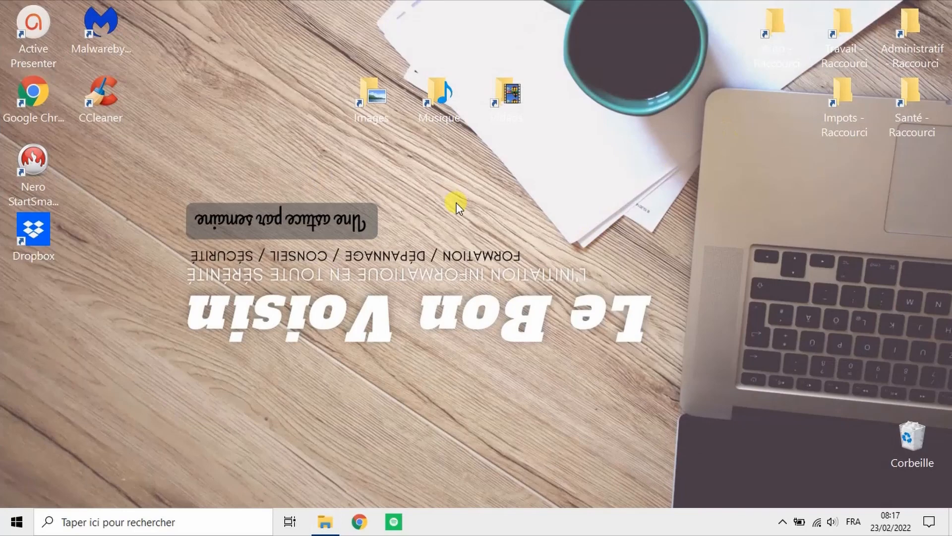
pyautogui.click(324, 519)
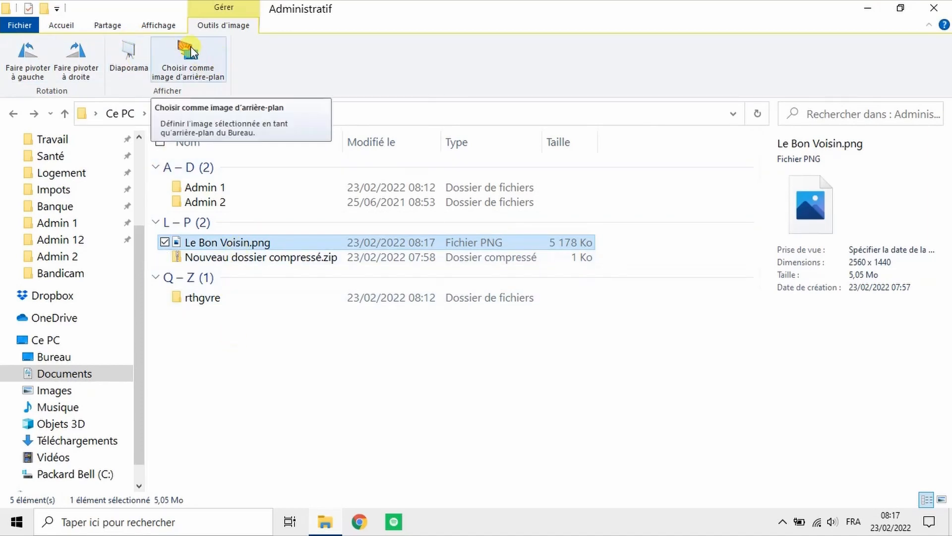
pyautogui.click(201, 60)
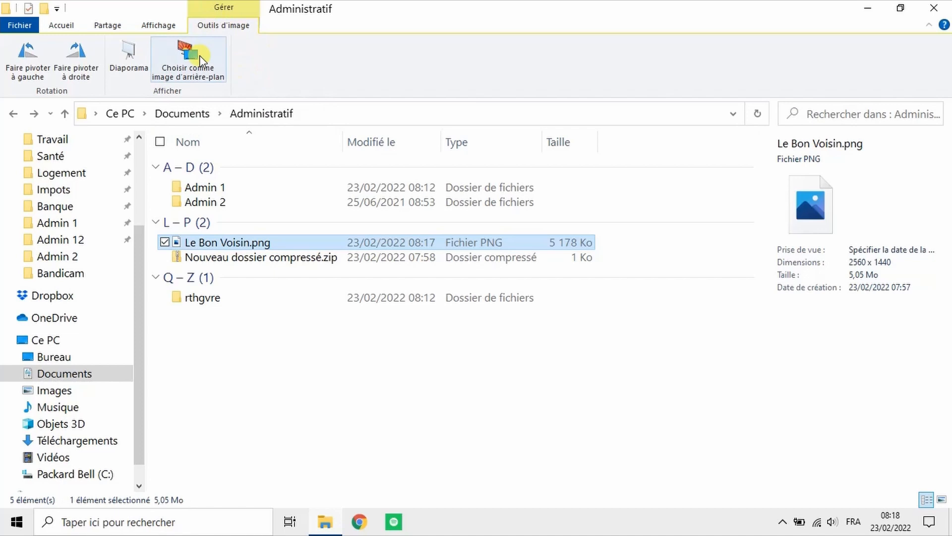